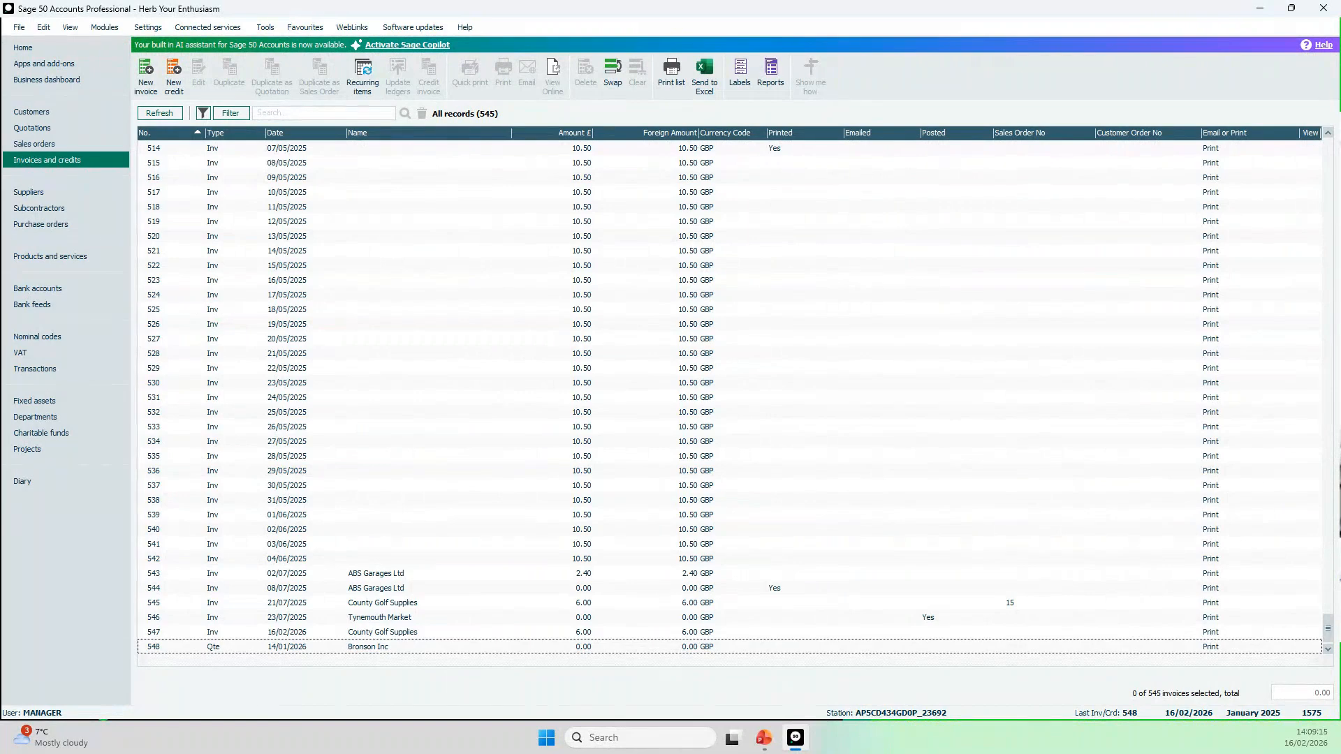
- Delete the unprinted and unposted invoice 27 from the invoices and credits list
{"action": "left_click_drag", "start_coordinate": [1329, 627], "coordinate": [1328, 150]}
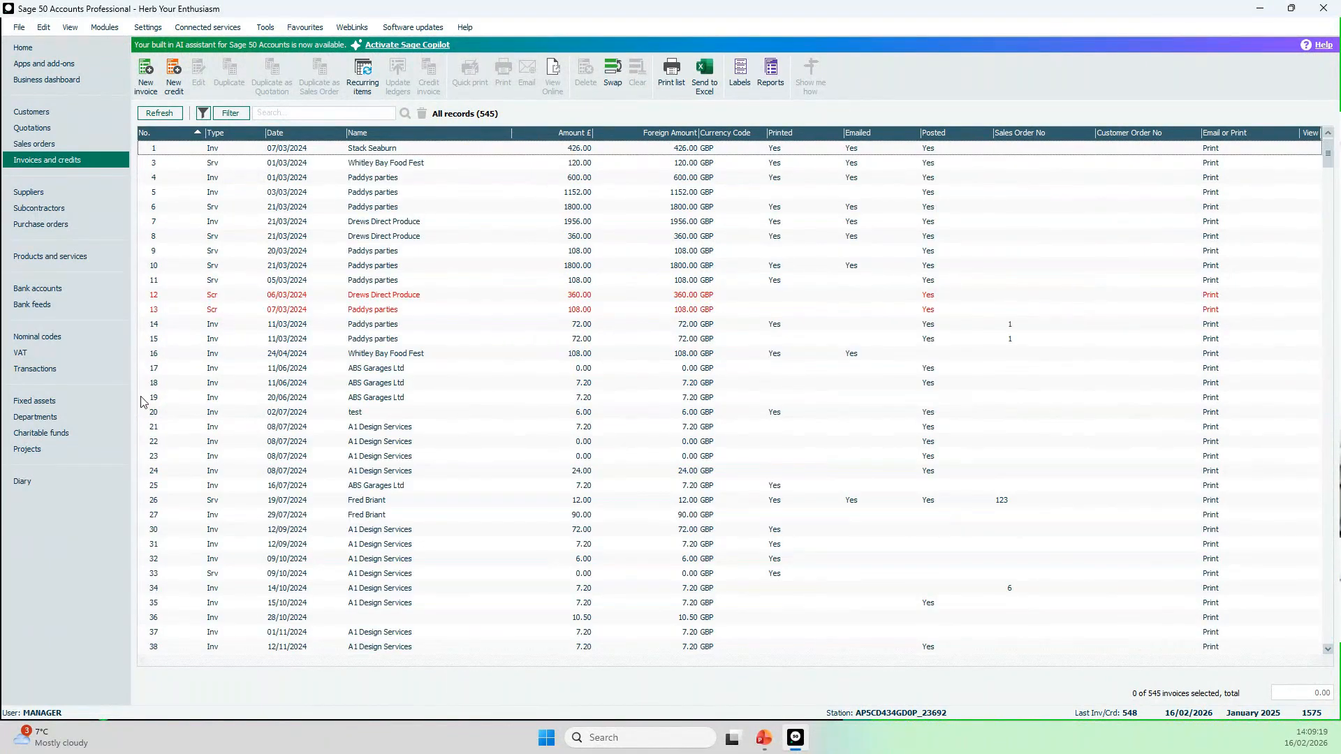
{"action": "left_click", "coordinate": [166, 517]}
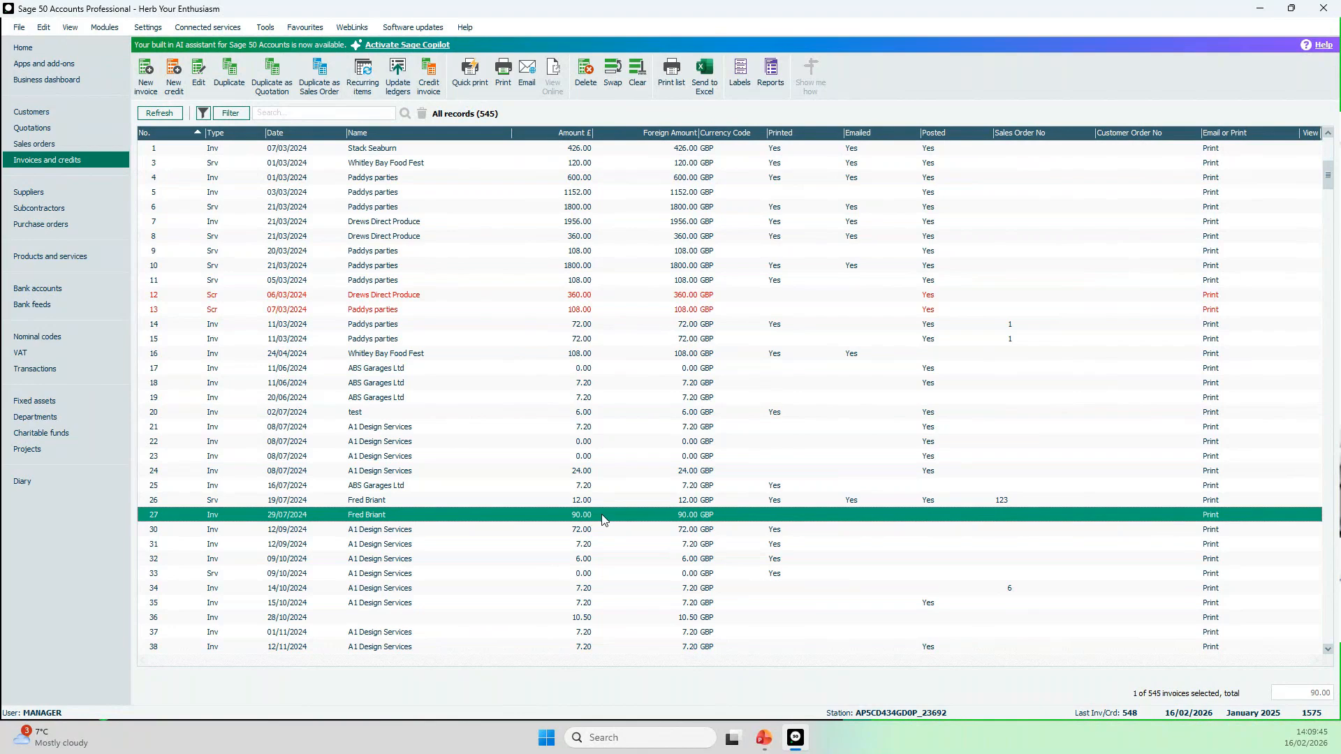
{"action": "left_click", "coordinate": [587, 85]}
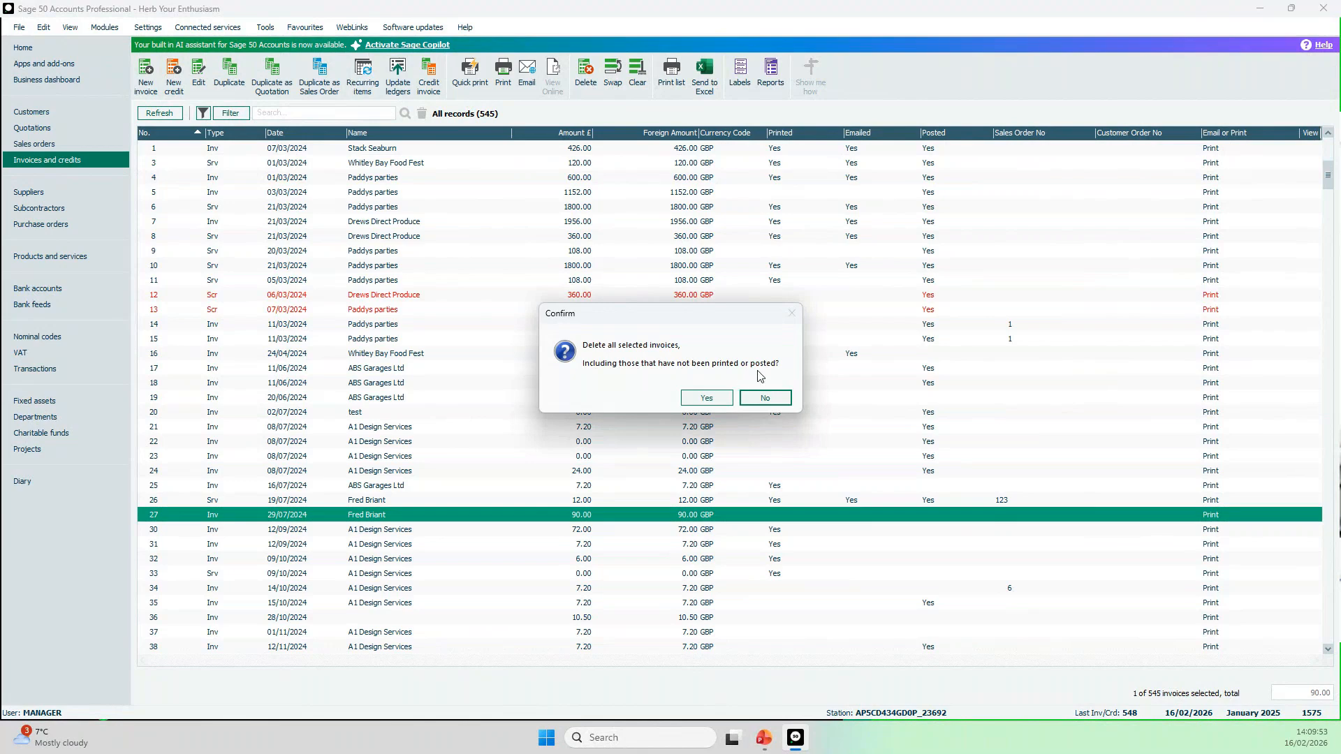
{"action": "left_click", "coordinate": [707, 398]}
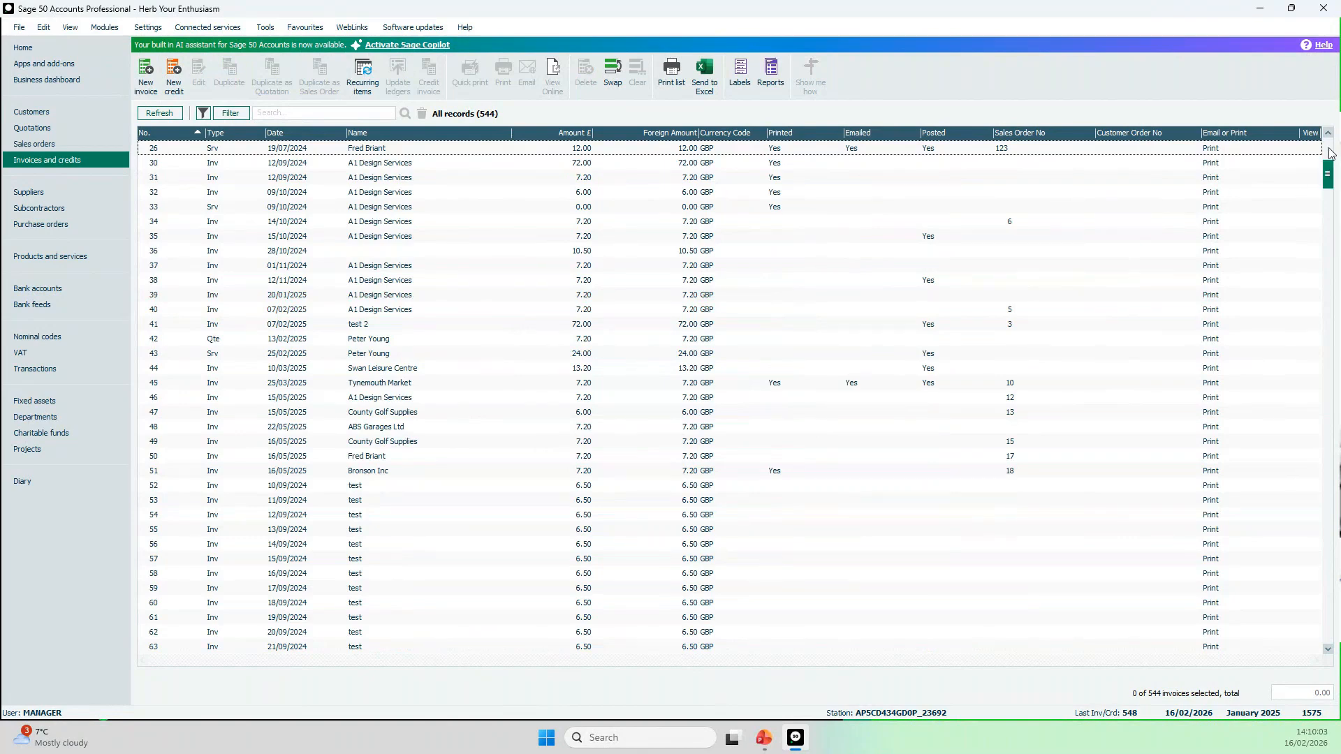
{"action": "left_click_drag", "start_coordinate": [1328, 175], "coordinate": [1327, 148]}
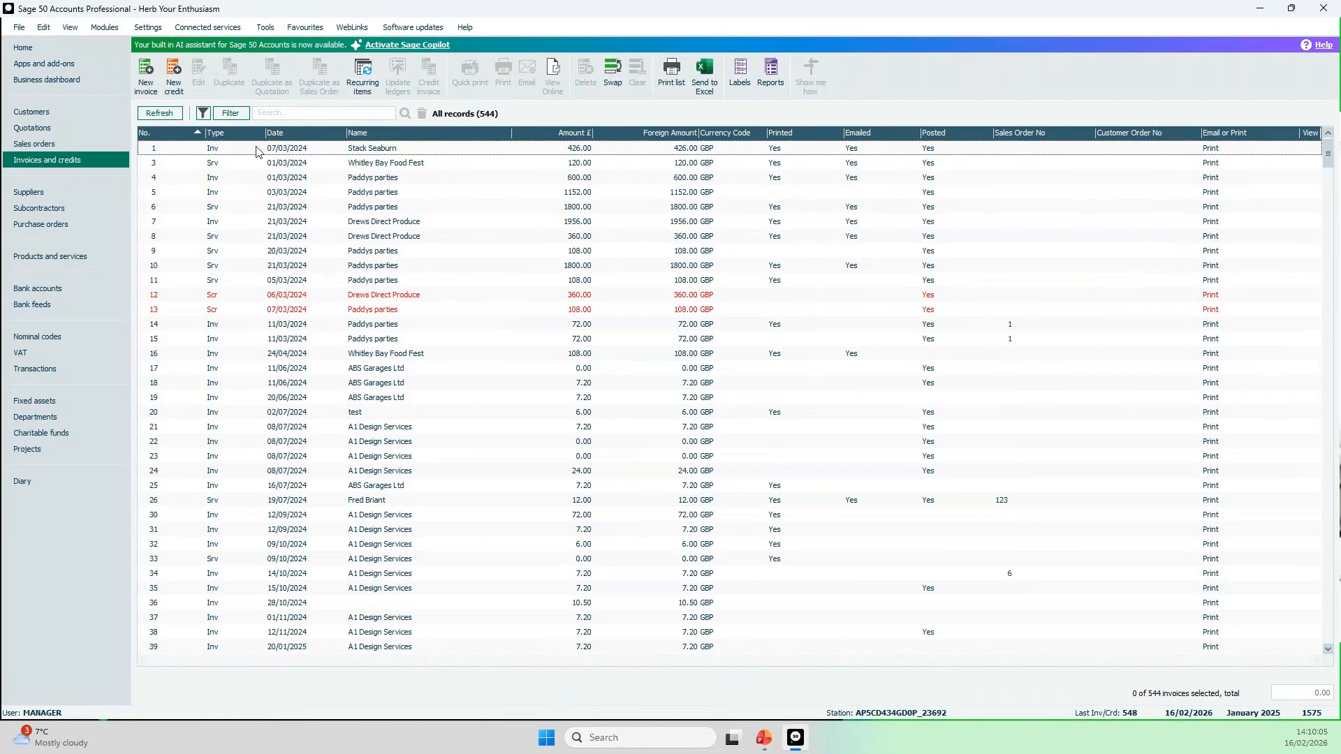
{"action": "left_click", "coordinate": [382, 150]}
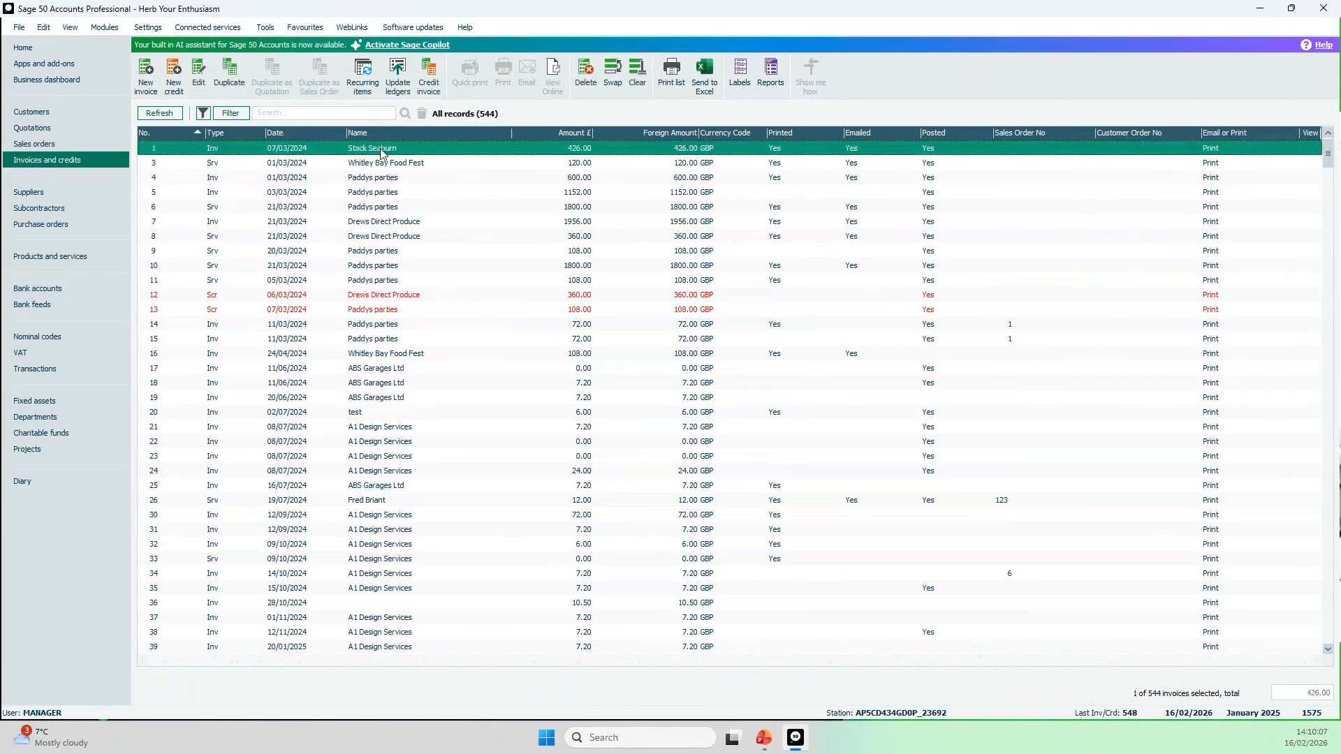
{"action": "left_click", "coordinate": [408, 152]}
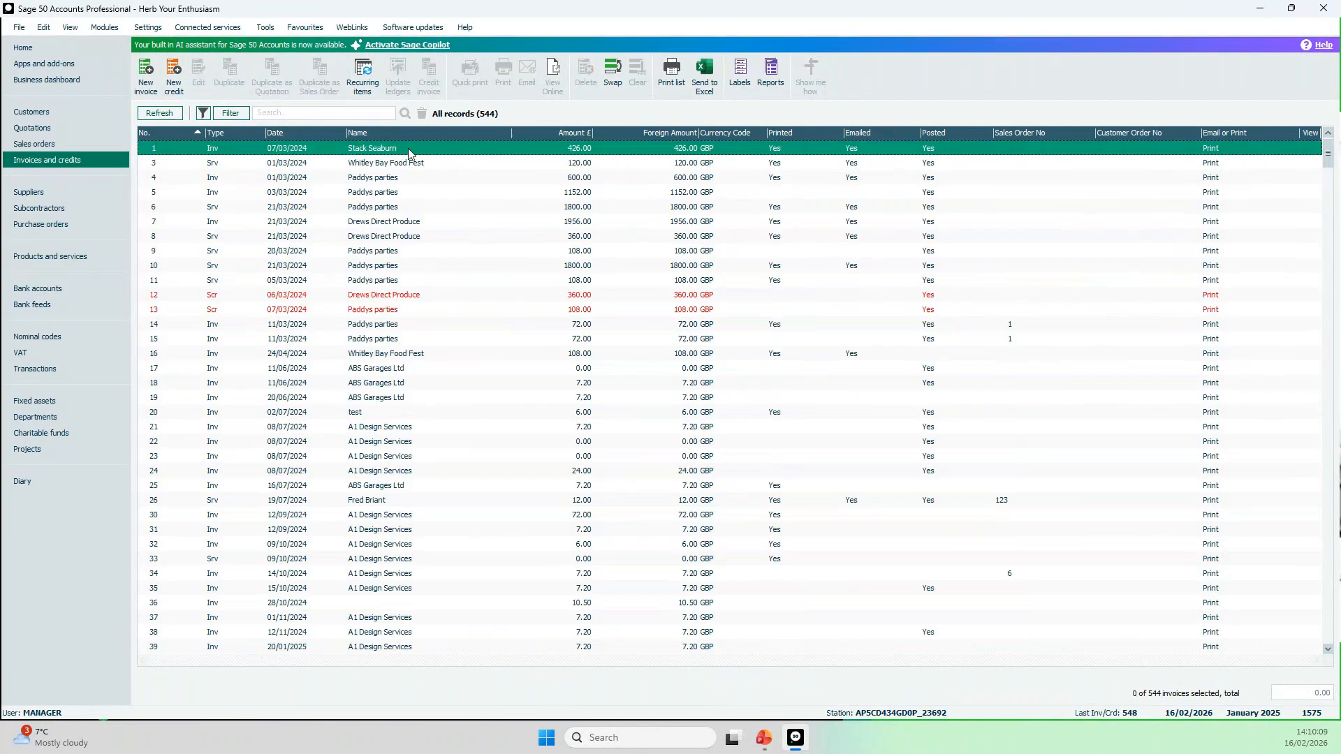
{"action": "double_click", "coordinate": [409, 153]}
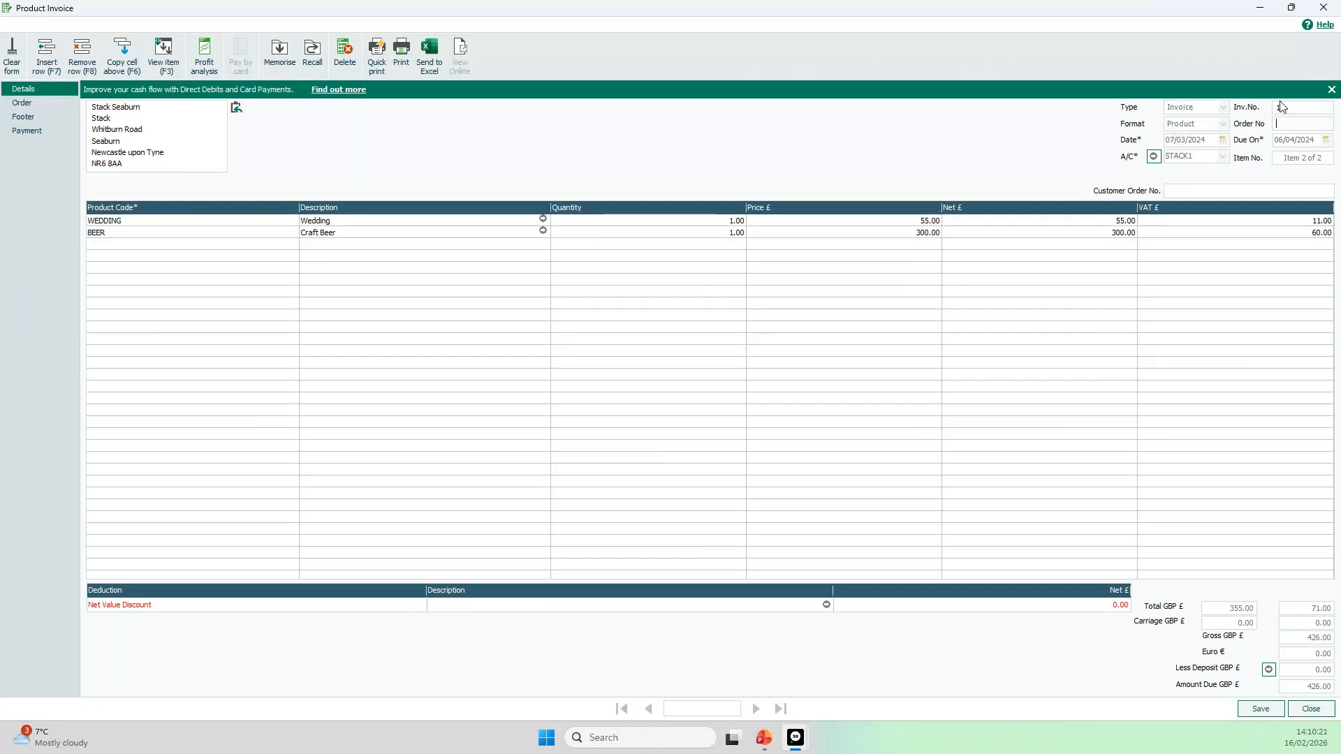
{"action": "left_click", "coordinate": [1325, 12]}
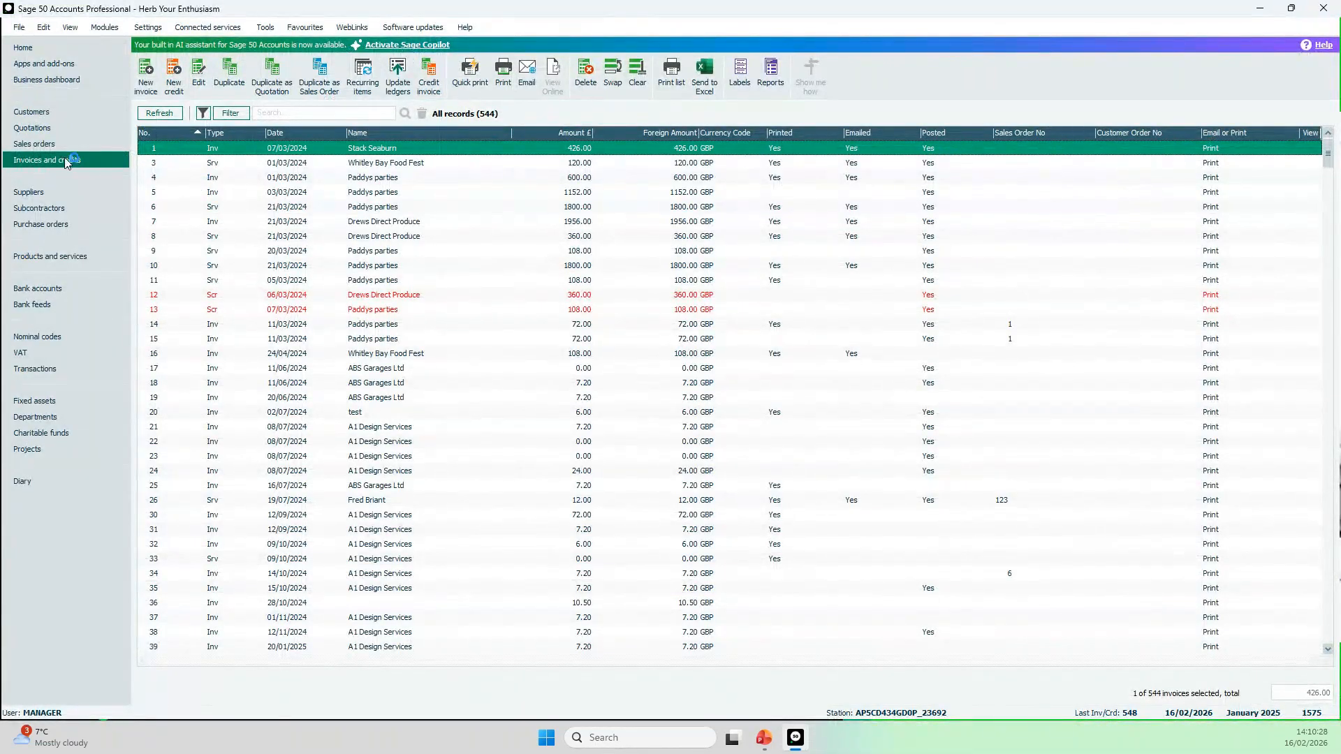
- Search the ledger transactions for reference 1 as a whole match and examine the Wedding and Craft Beer entries
{"action": "left_click", "coordinate": [56, 112]}
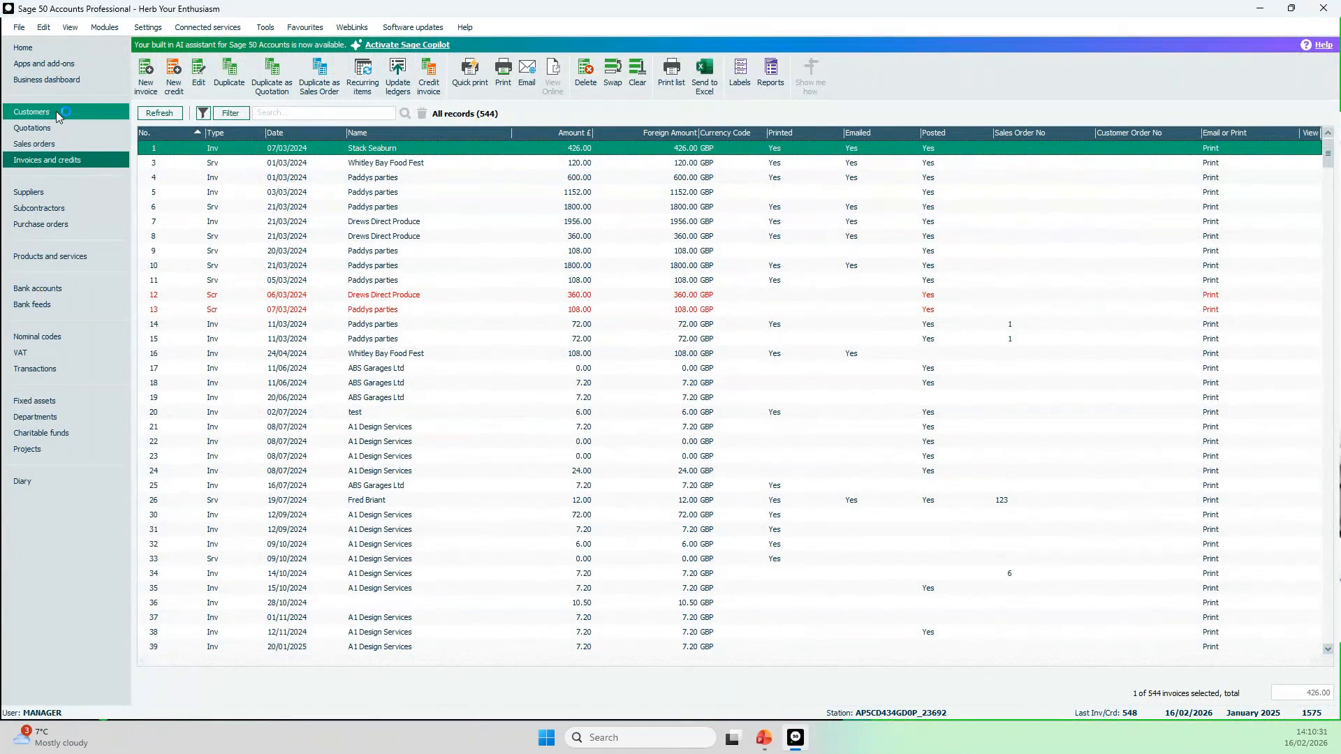
{"action": "left_click", "coordinate": [89, 371]}
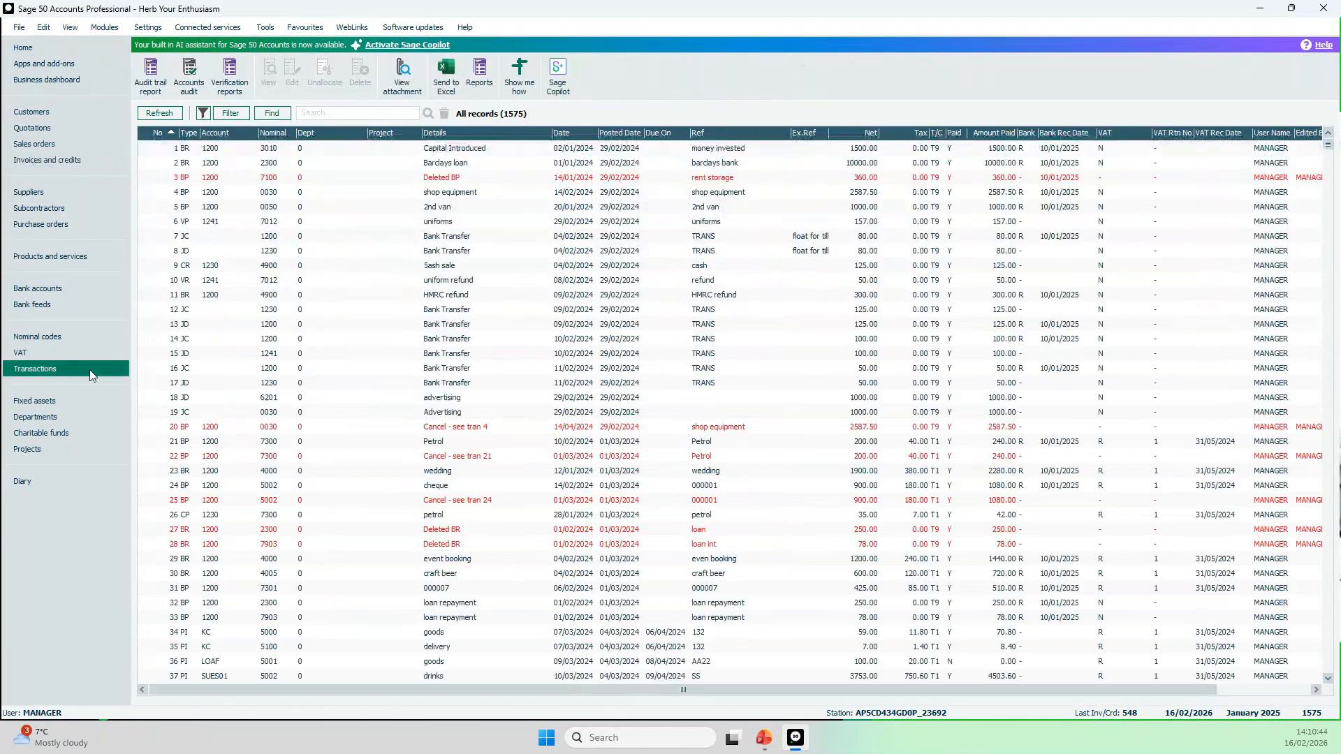
{"action": "left_click", "coordinate": [281, 114]}
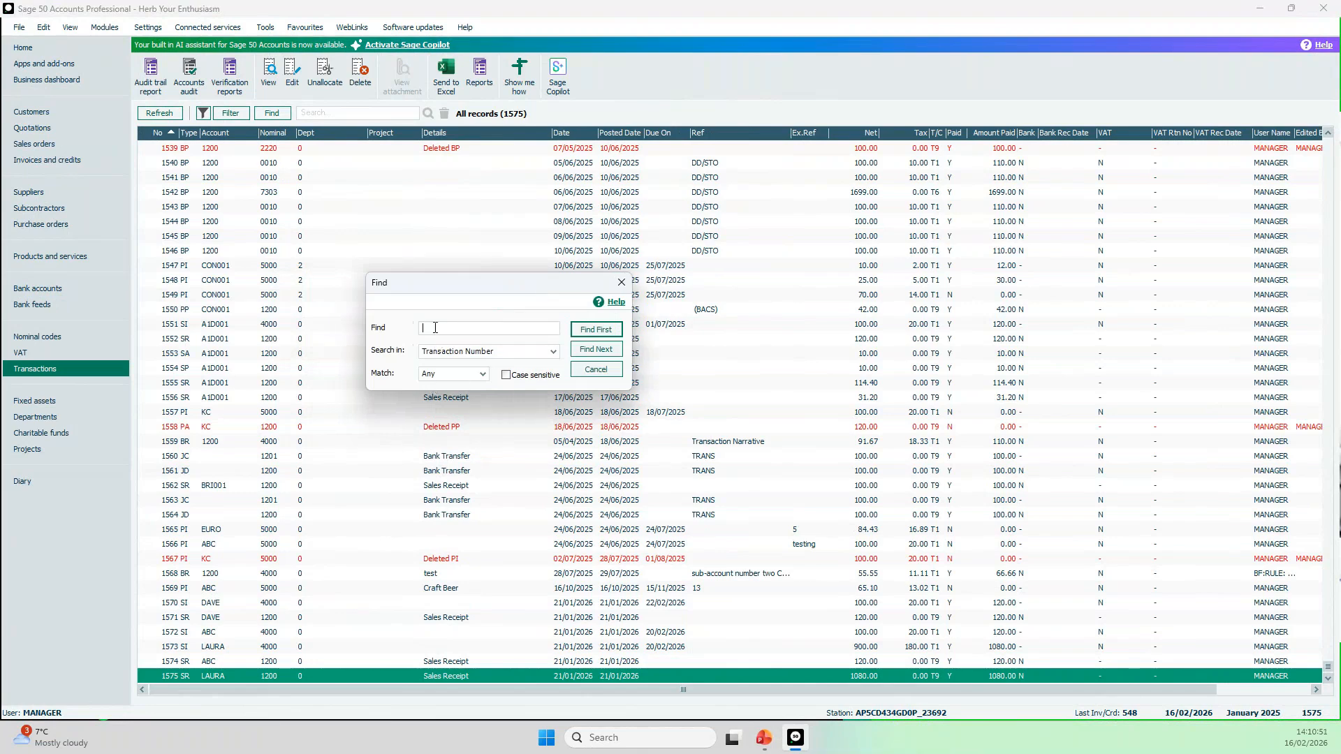
{"action": "type", "text": "1"}
{"action": "left_click", "coordinate": [555, 353]}
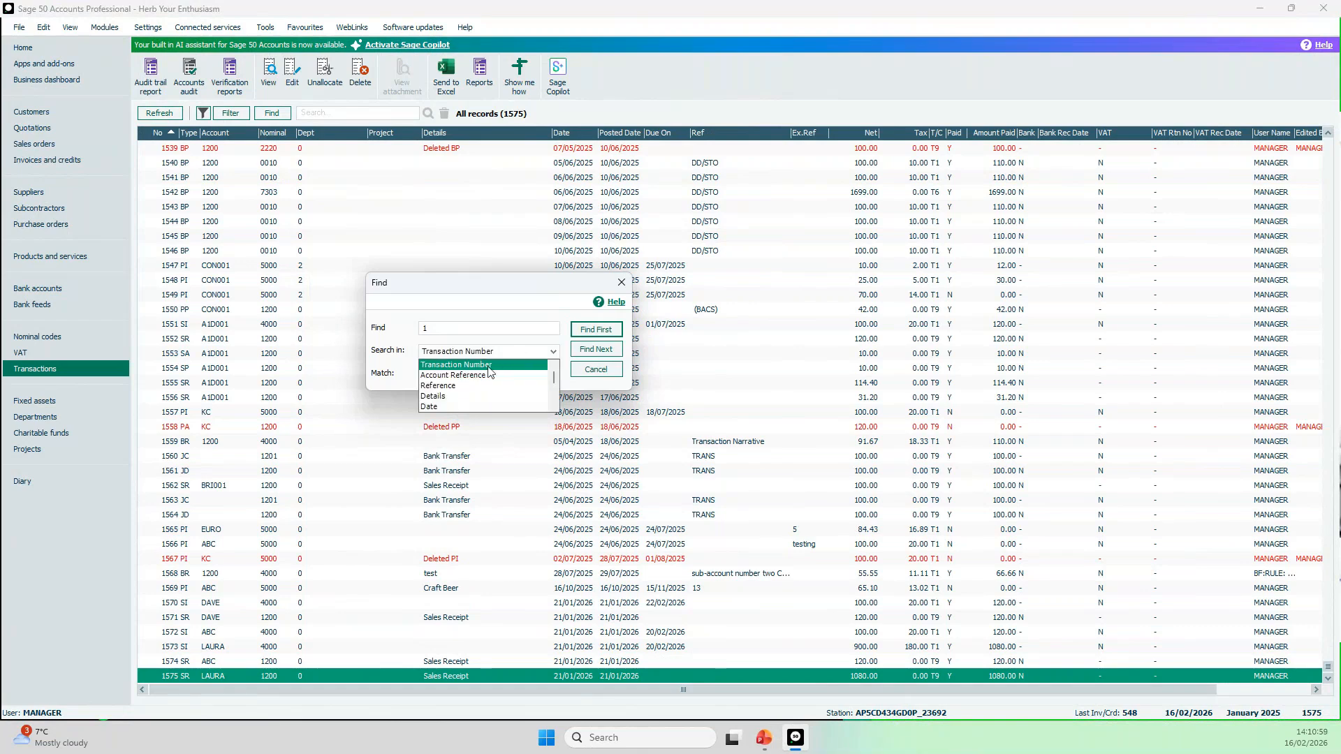
{"action": "left_click", "coordinate": [454, 386]}
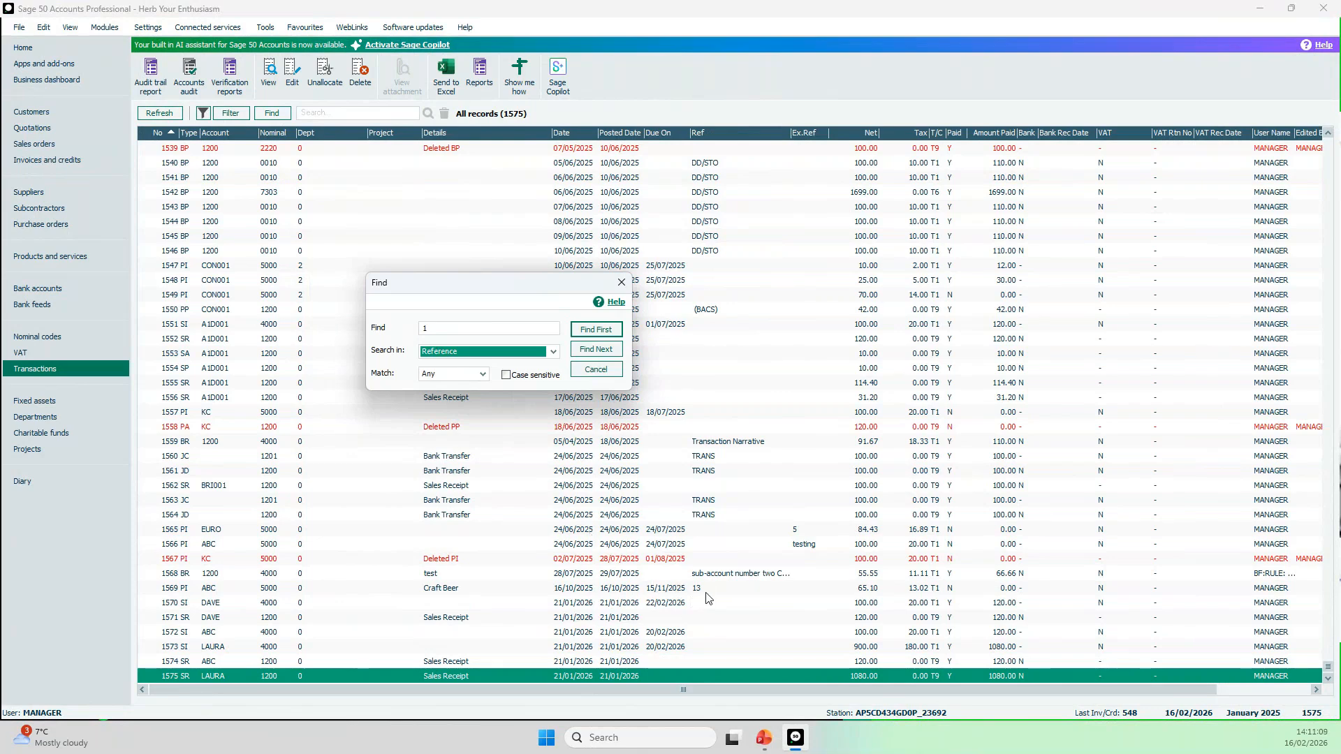
{"action": "left_click", "coordinate": [483, 374]}
{"action": "left_click", "coordinate": [459, 398]}
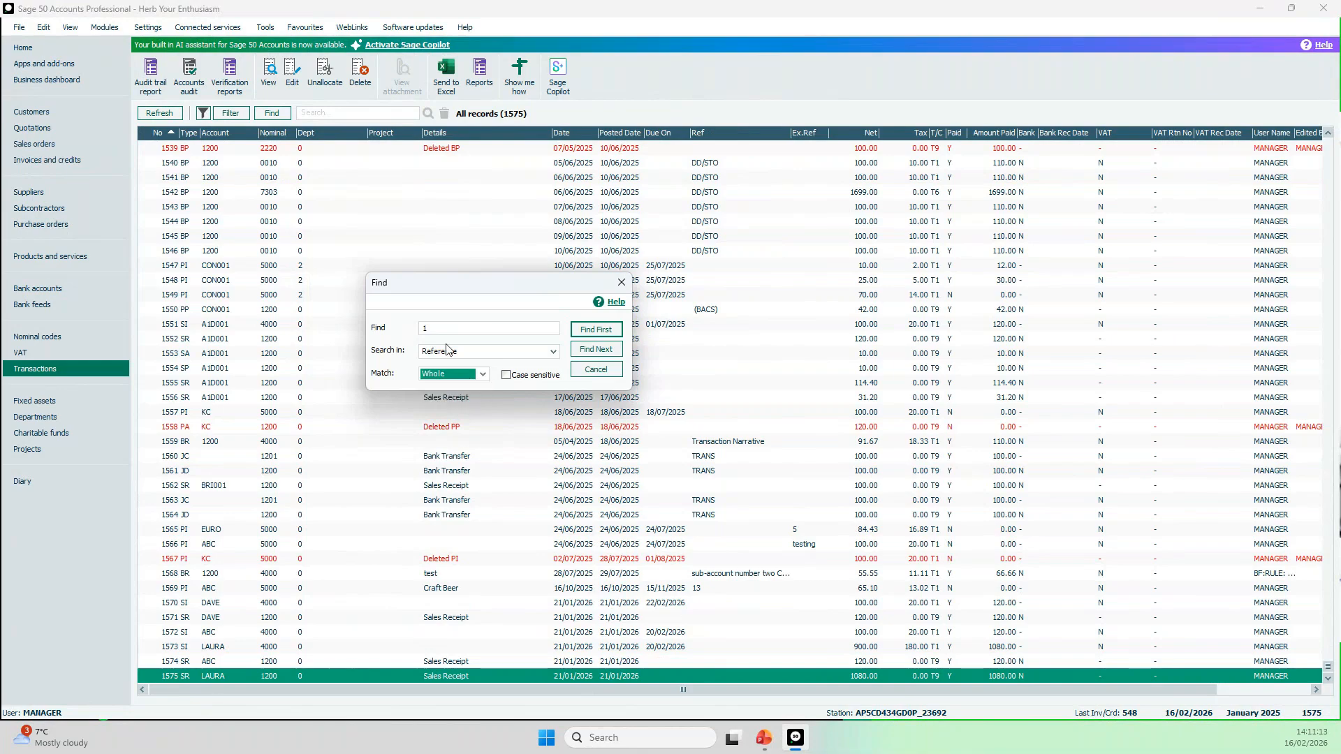
{"action": "left_click", "coordinate": [611, 331]}
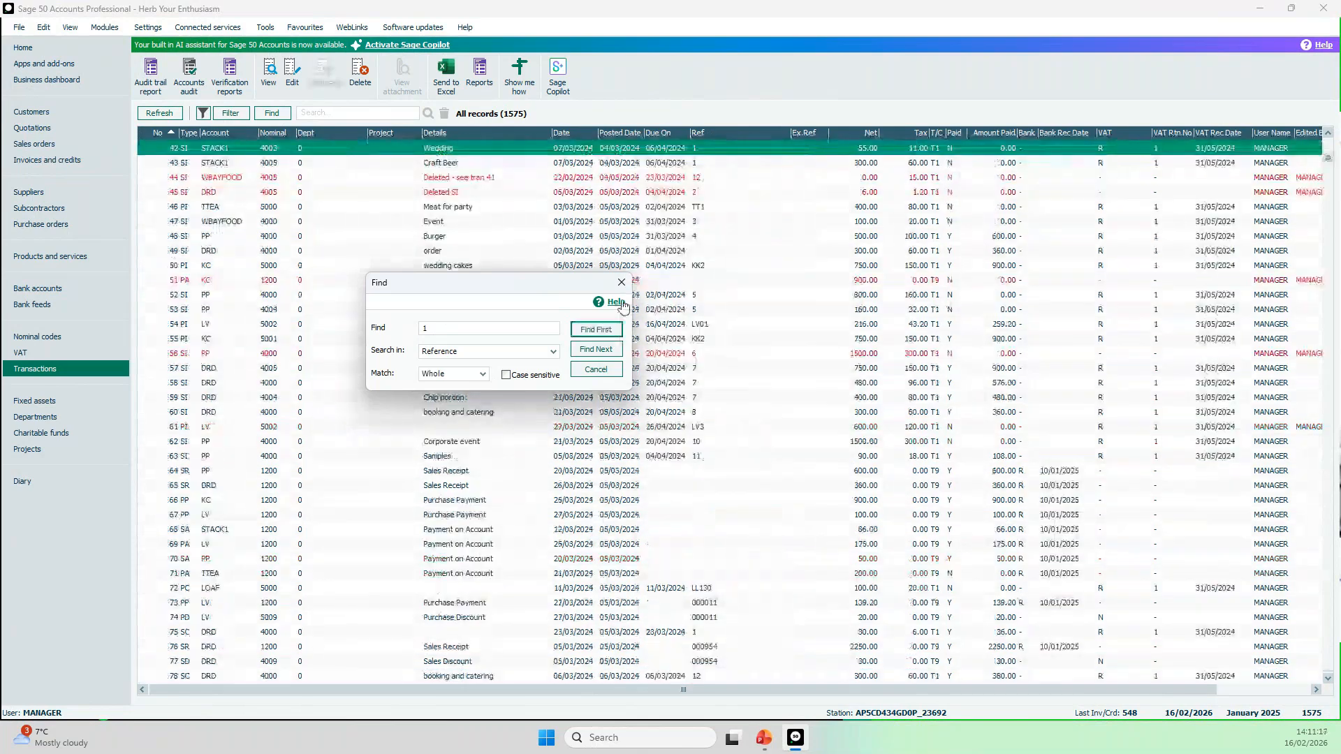
{"action": "left_click", "coordinate": [621, 282]}
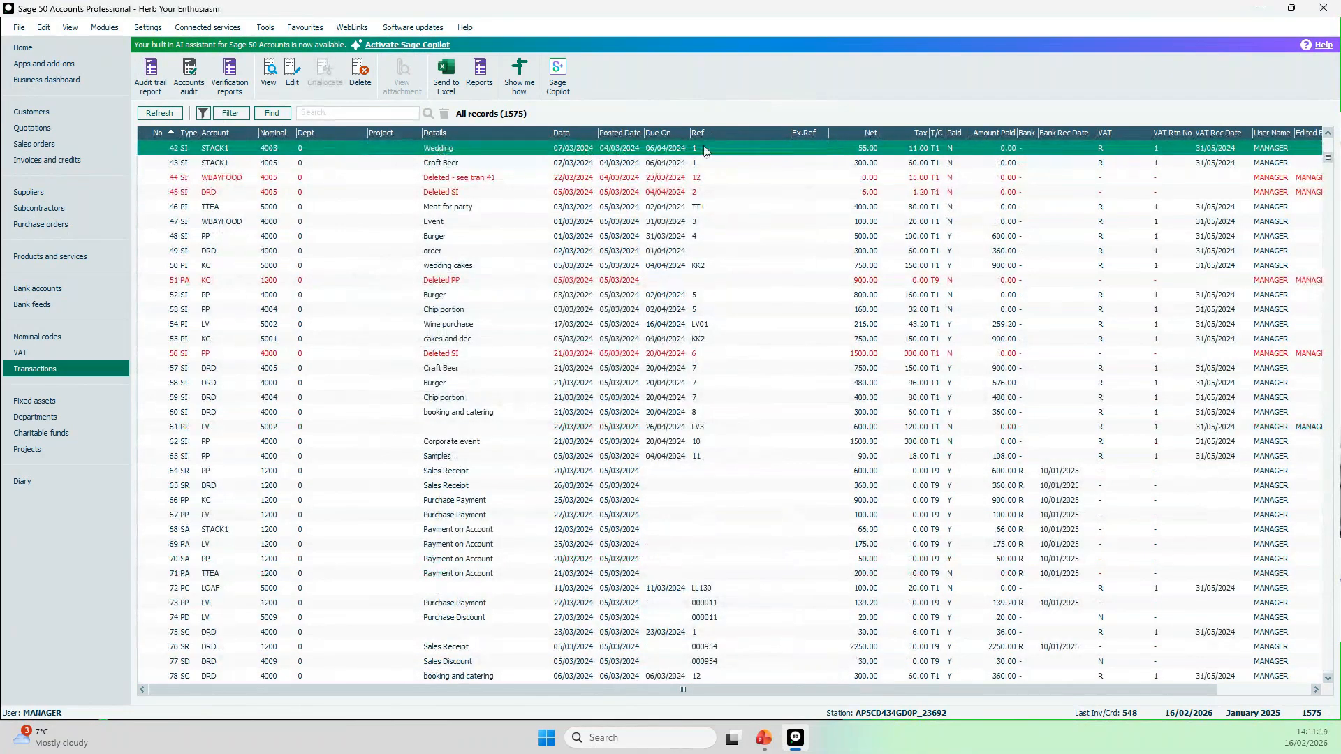
{"action": "left_click", "coordinate": [705, 164]}
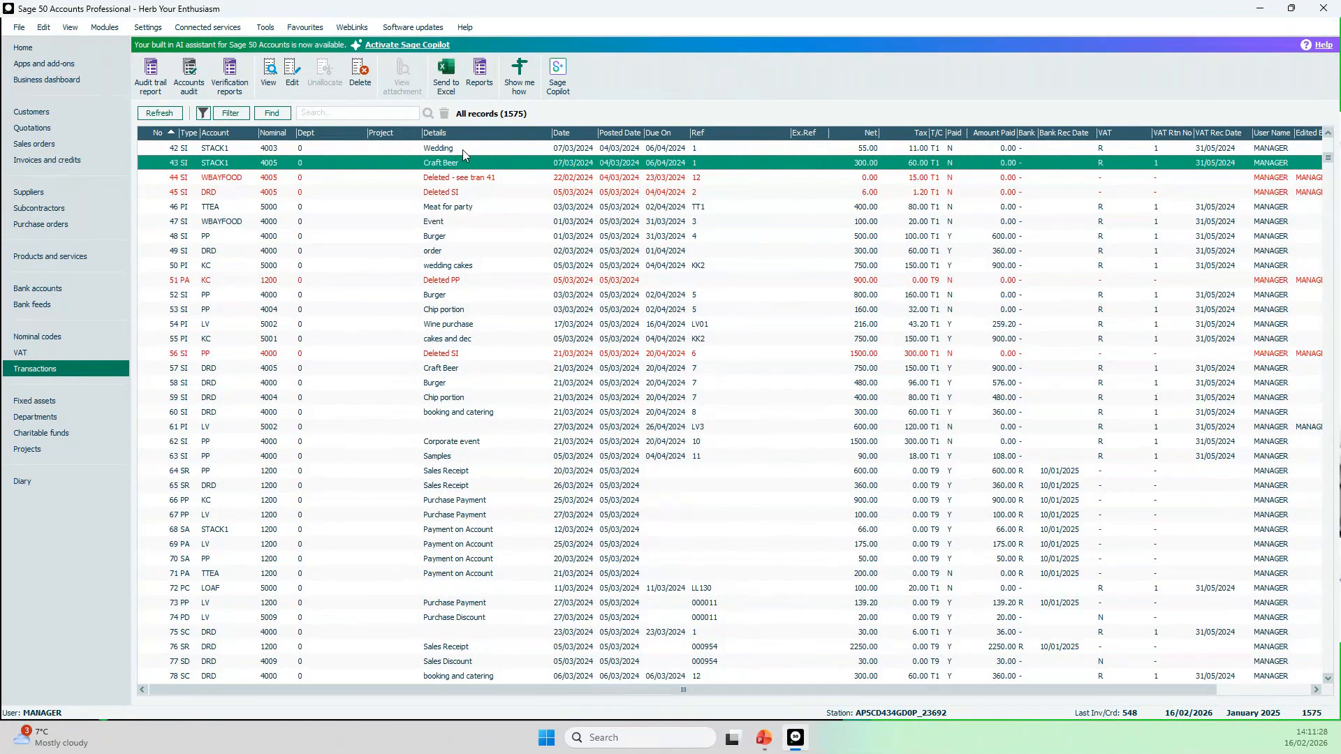
{"action": "left_click", "coordinate": [73, 161]}
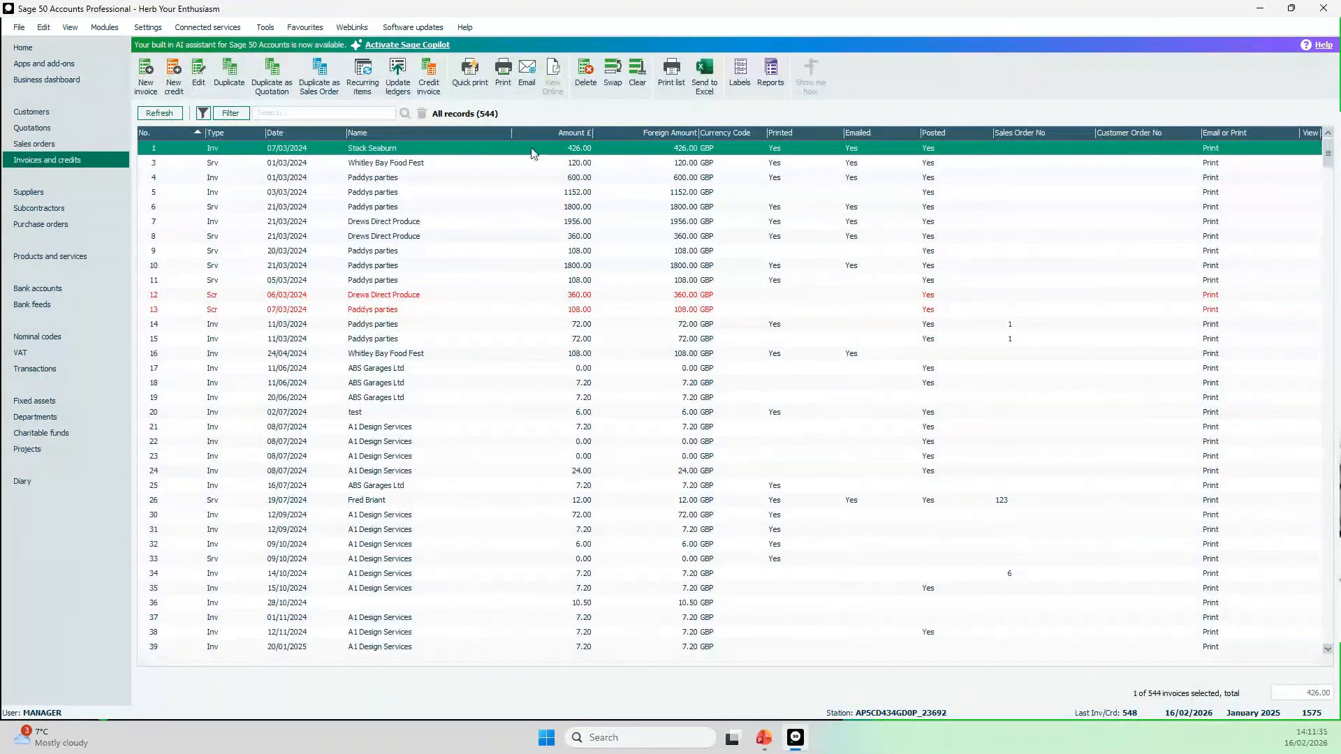
{"action": "left_click", "coordinate": [588, 93]}
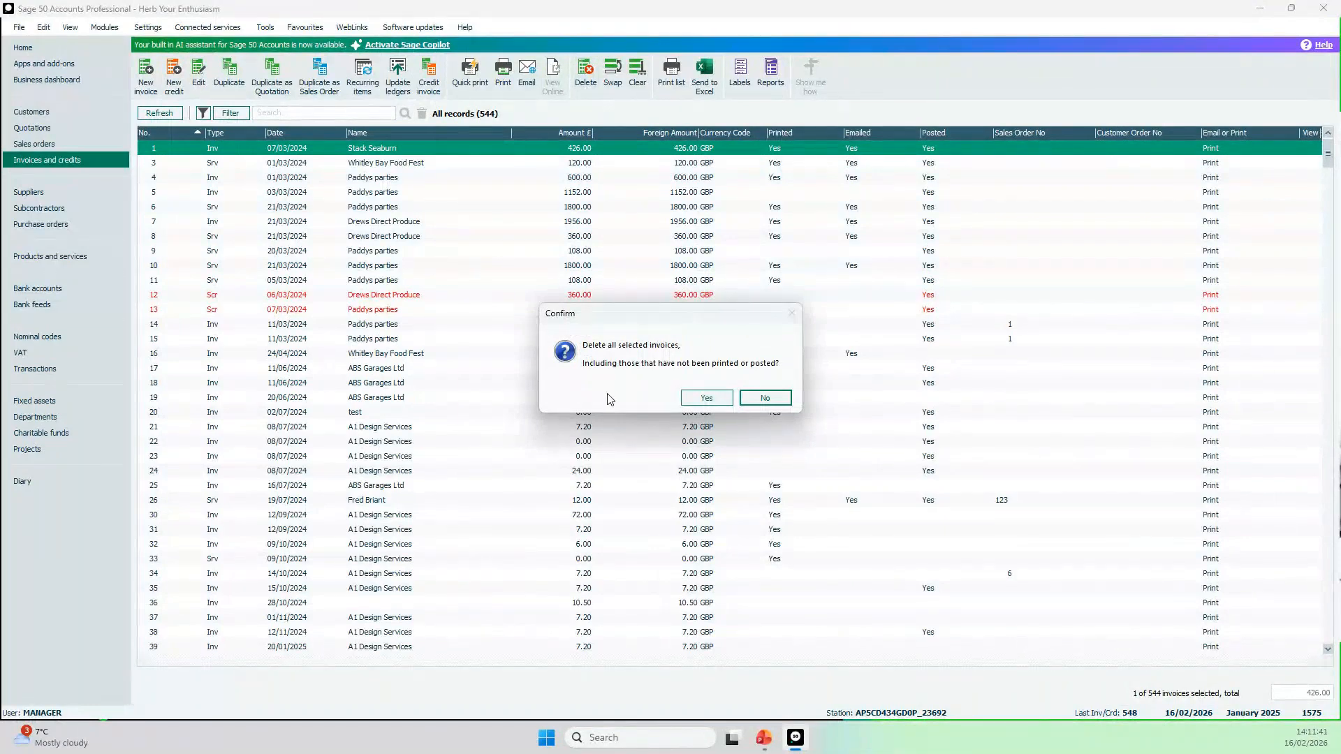
{"action": "left_click", "coordinate": [694, 402]}
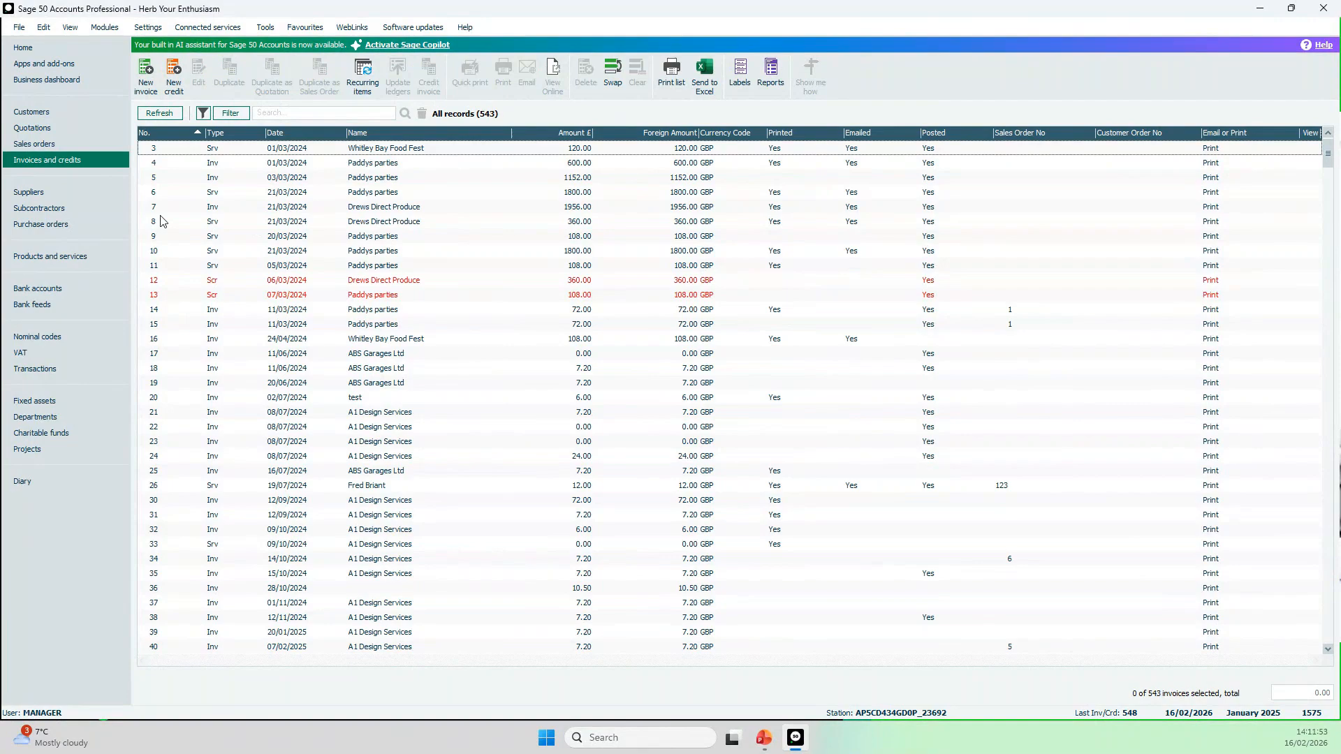
{"action": "left_click", "coordinate": [76, 375]}
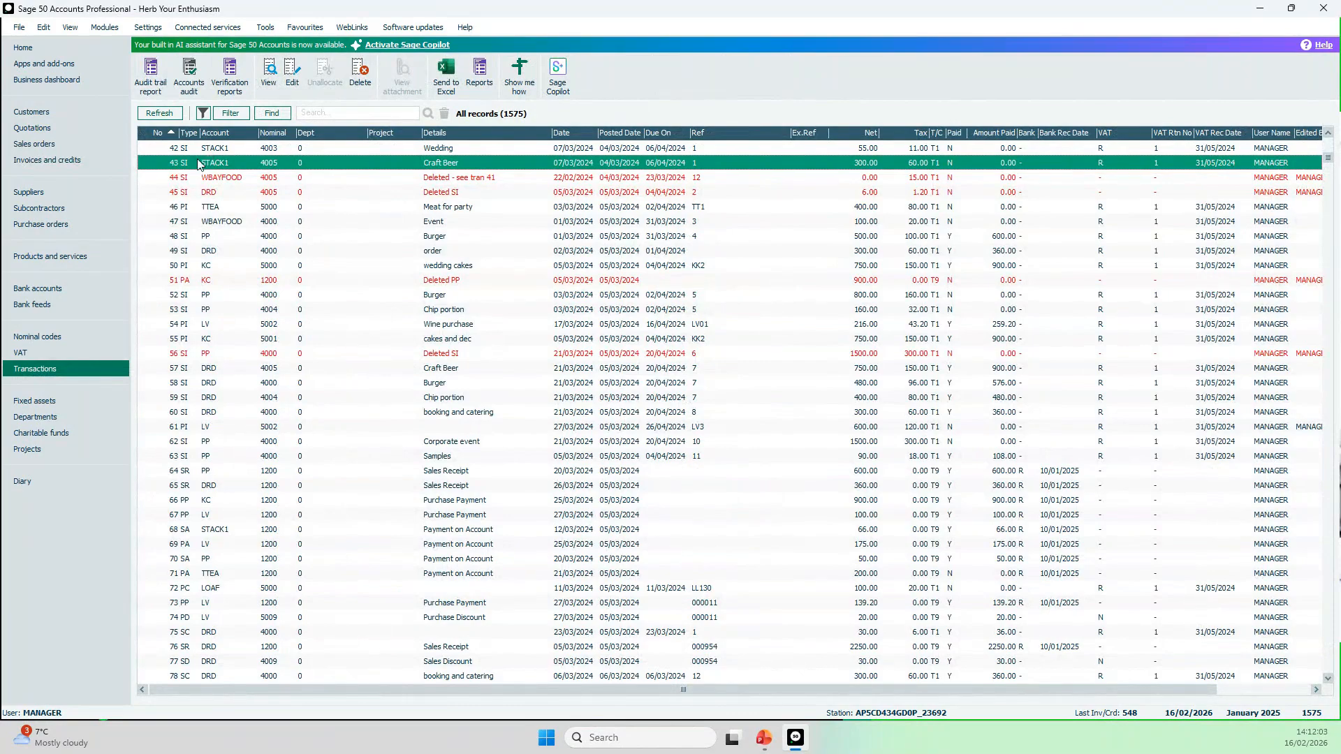
- Delete invoices 3 to 7 together from the invoices and credits list
{"action": "left_click", "coordinate": [64, 160]}
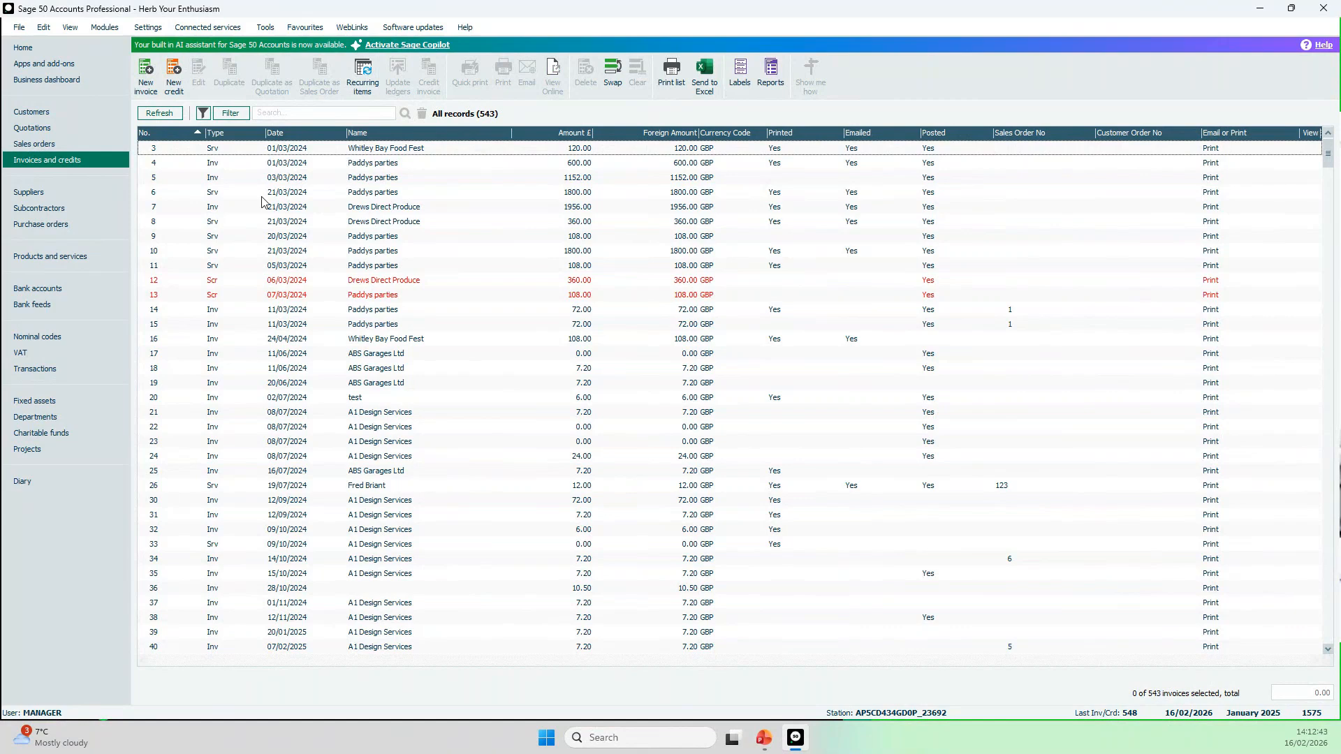
{"action": "left_click", "coordinate": [197, 148]}
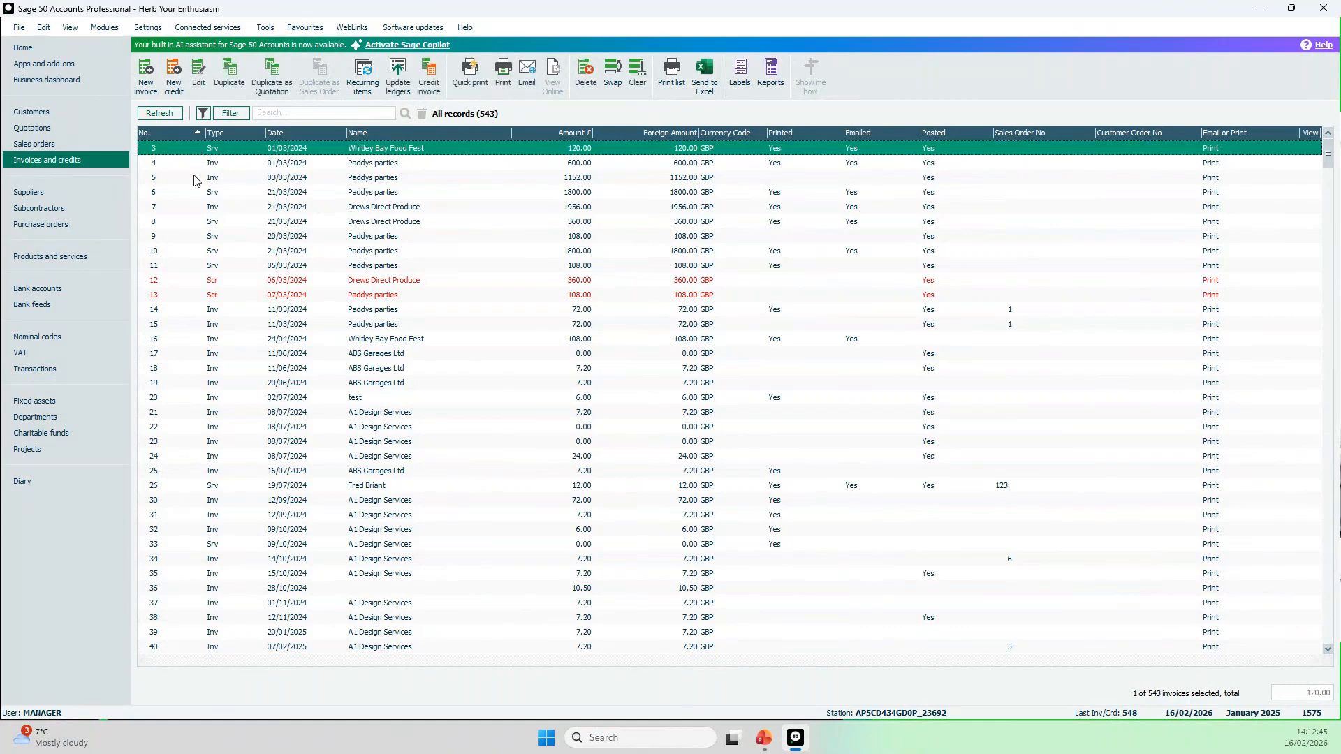
{"action": "left_click", "coordinate": [196, 166]}
{"action": "left_click", "coordinate": [191, 178]}
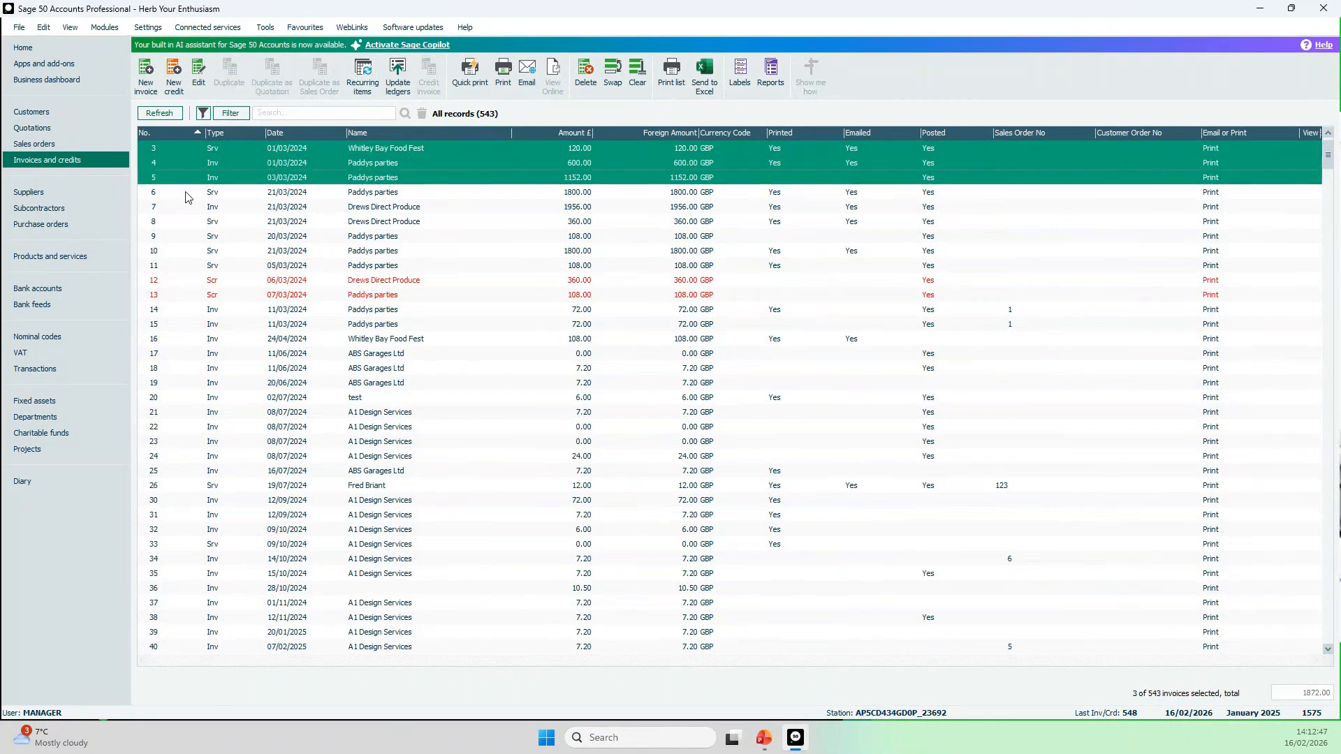
{"action": "left_click", "coordinate": [188, 193]}
{"action": "left_click", "coordinate": [185, 207]}
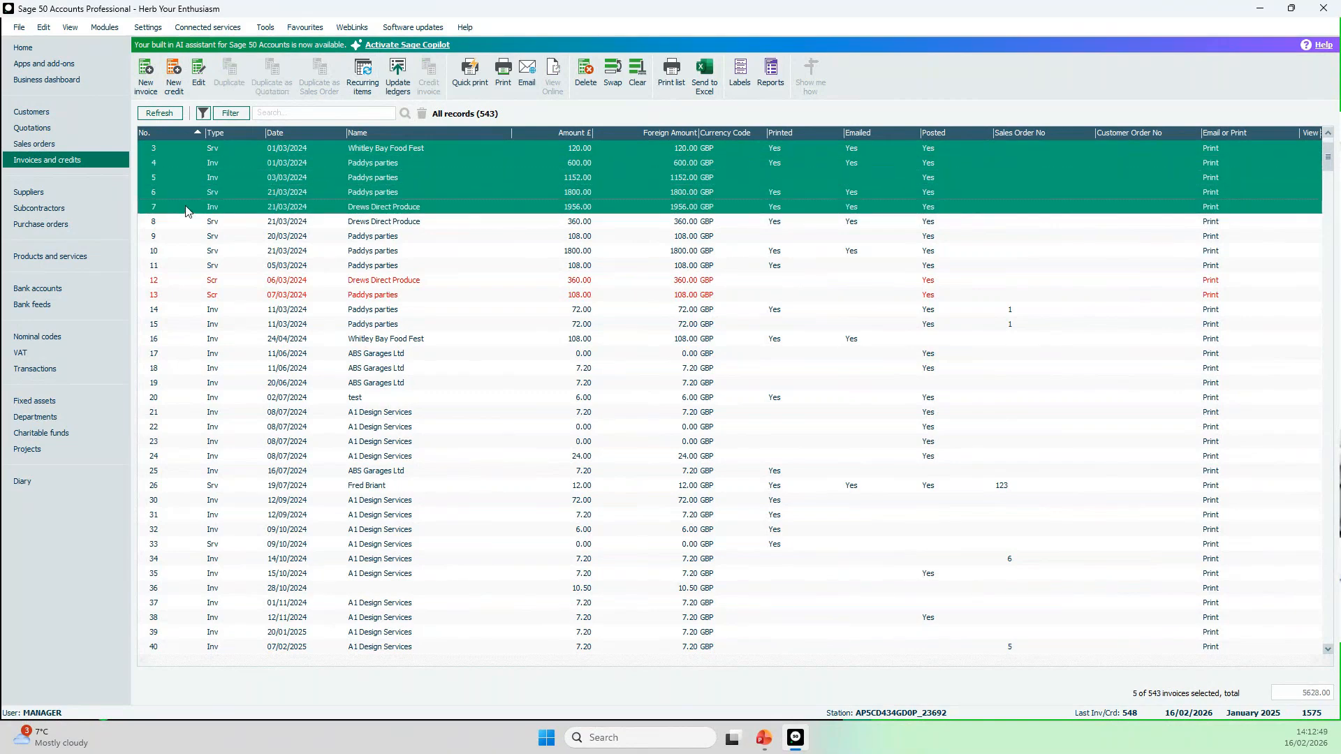
{"action": "left_click", "coordinate": [585, 77]}
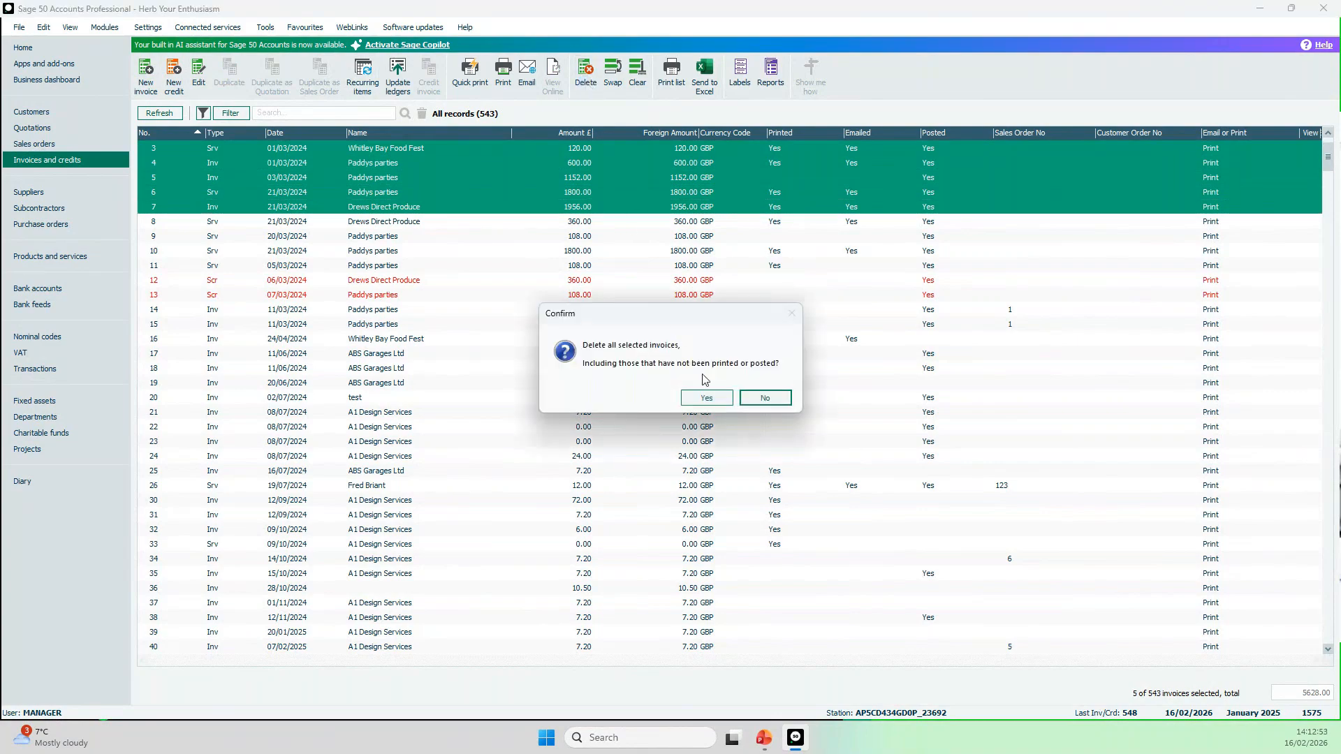
{"action": "left_click", "coordinate": [692, 400]}
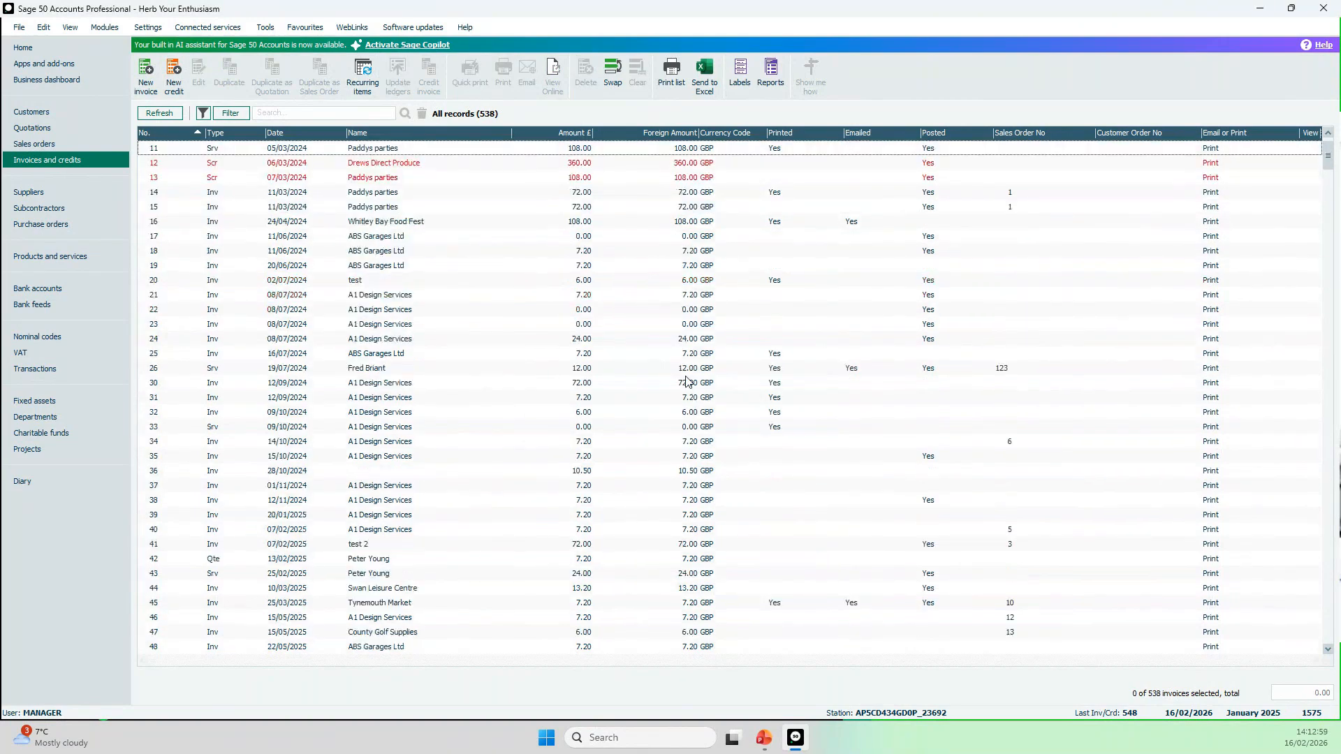
- Filter the invoices list to records where Invoice Date Is Less Than Or Equal To 30/06/2024
{"action": "left_click", "coordinate": [240, 114]}
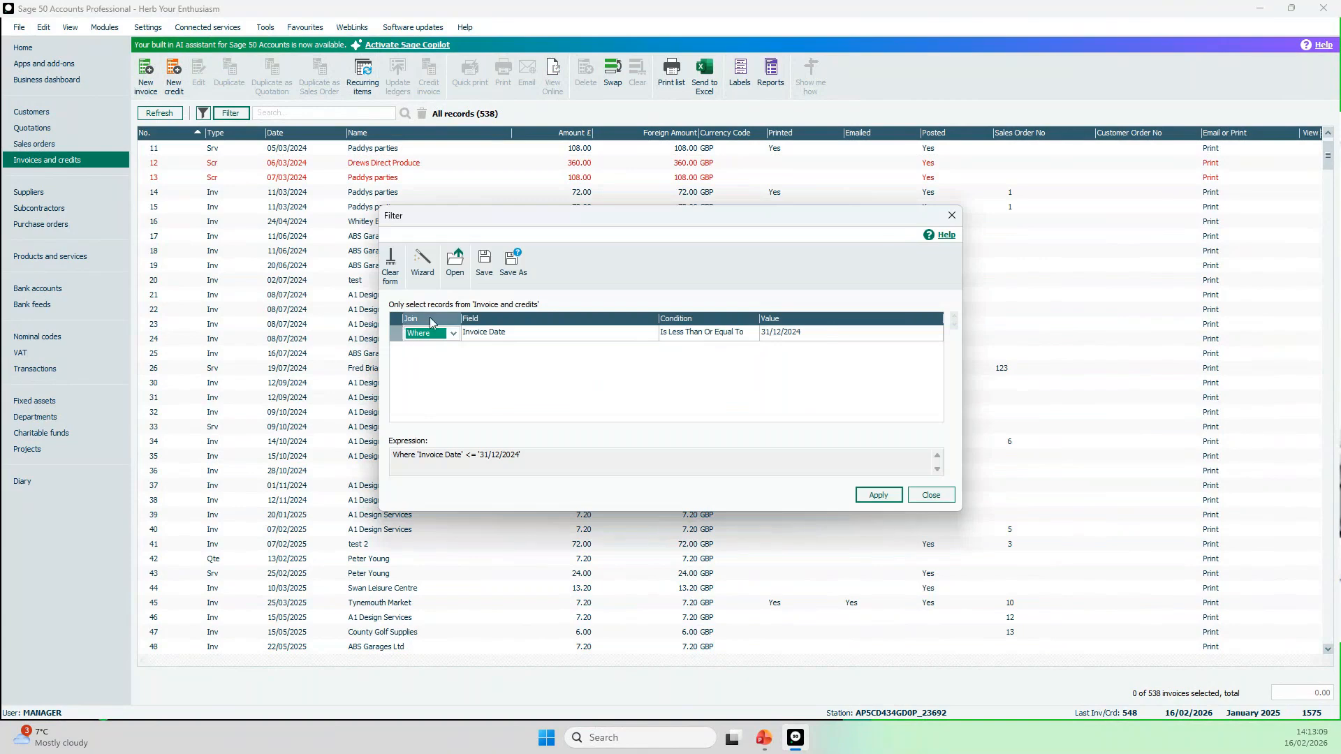
{"action": "left_click", "coordinate": [454, 334]}
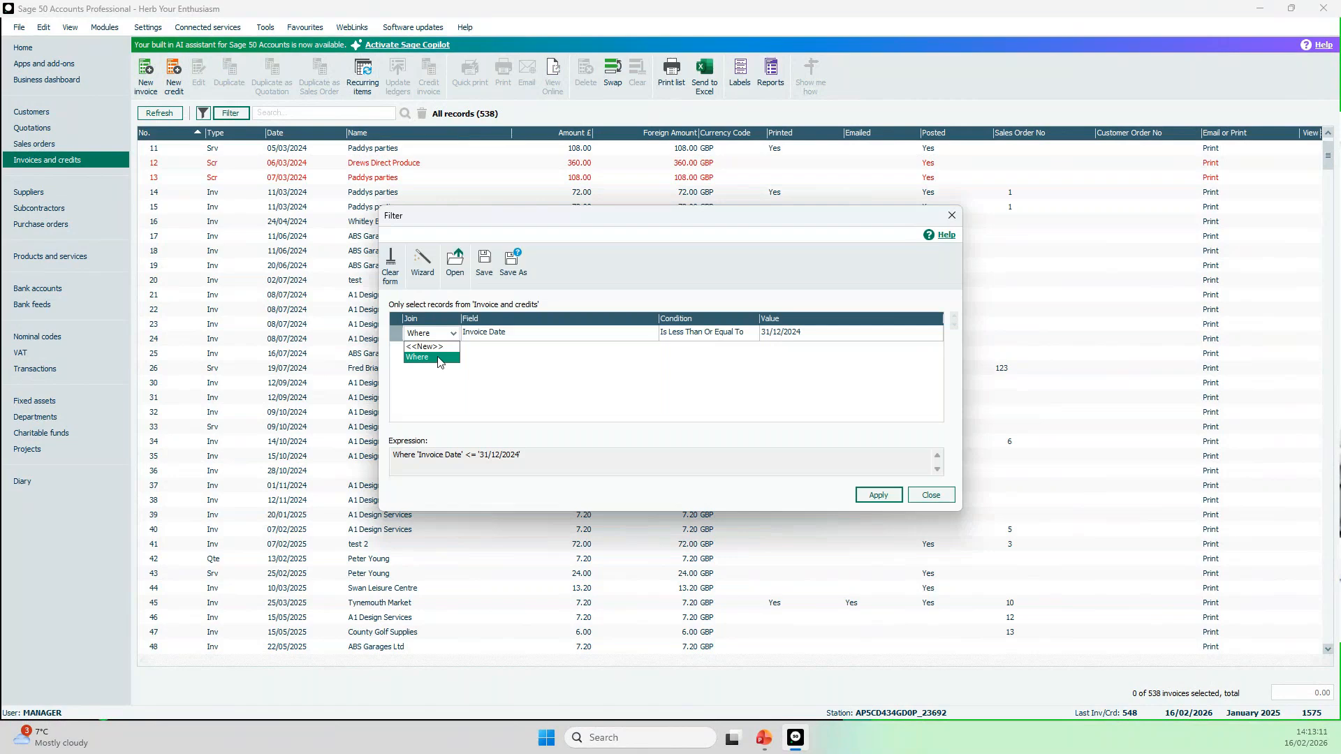
{"action": "left_click", "coordinate": [438, 357]}
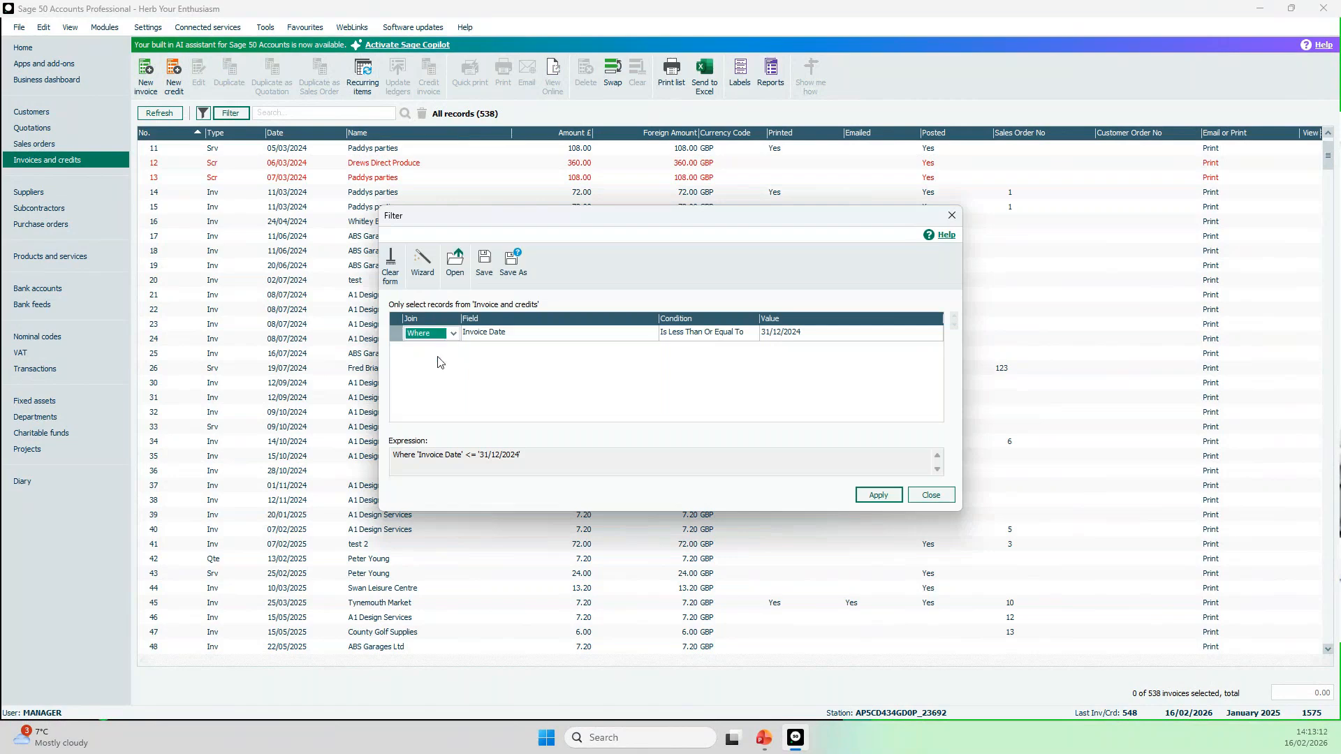
{"action": "left_click", "coordinate": [633, 336]}
{"action": "left_click", "coordinate": [650, 333]}
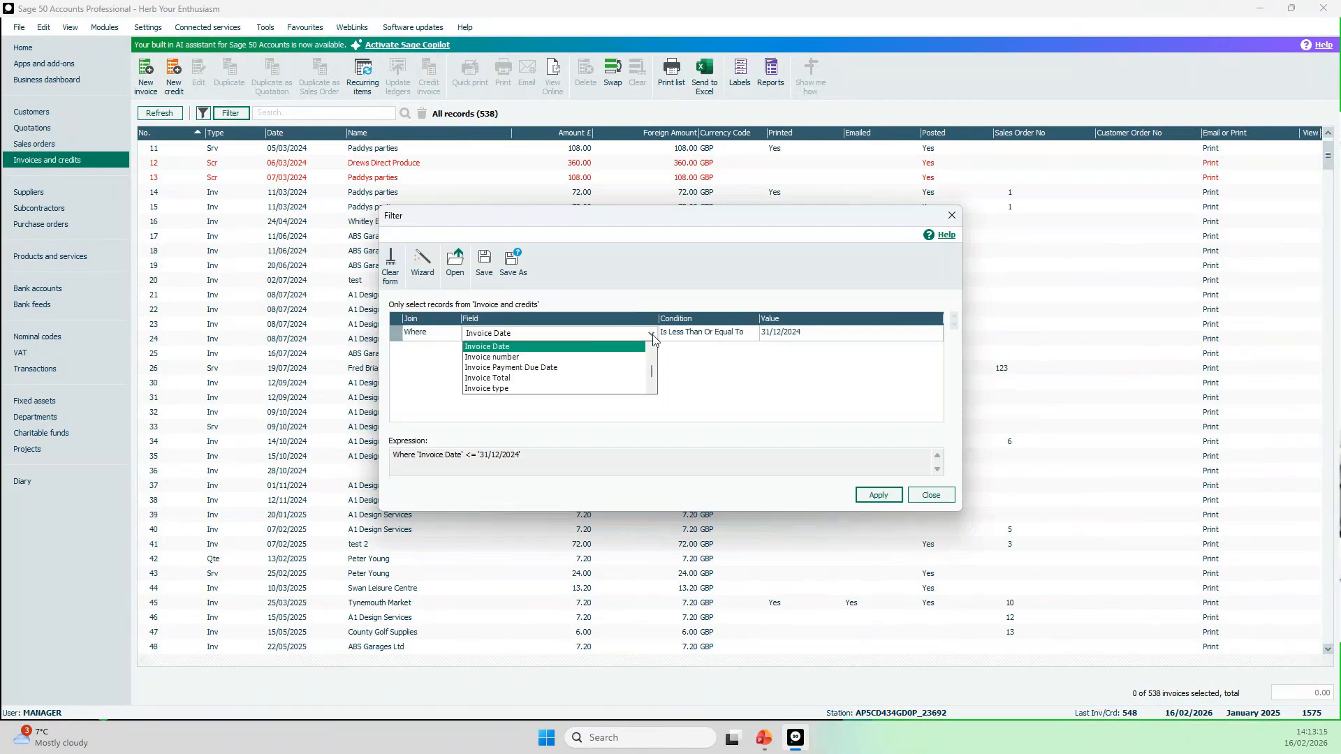
{"action": "left_click", "coordinate": [515, 348]}
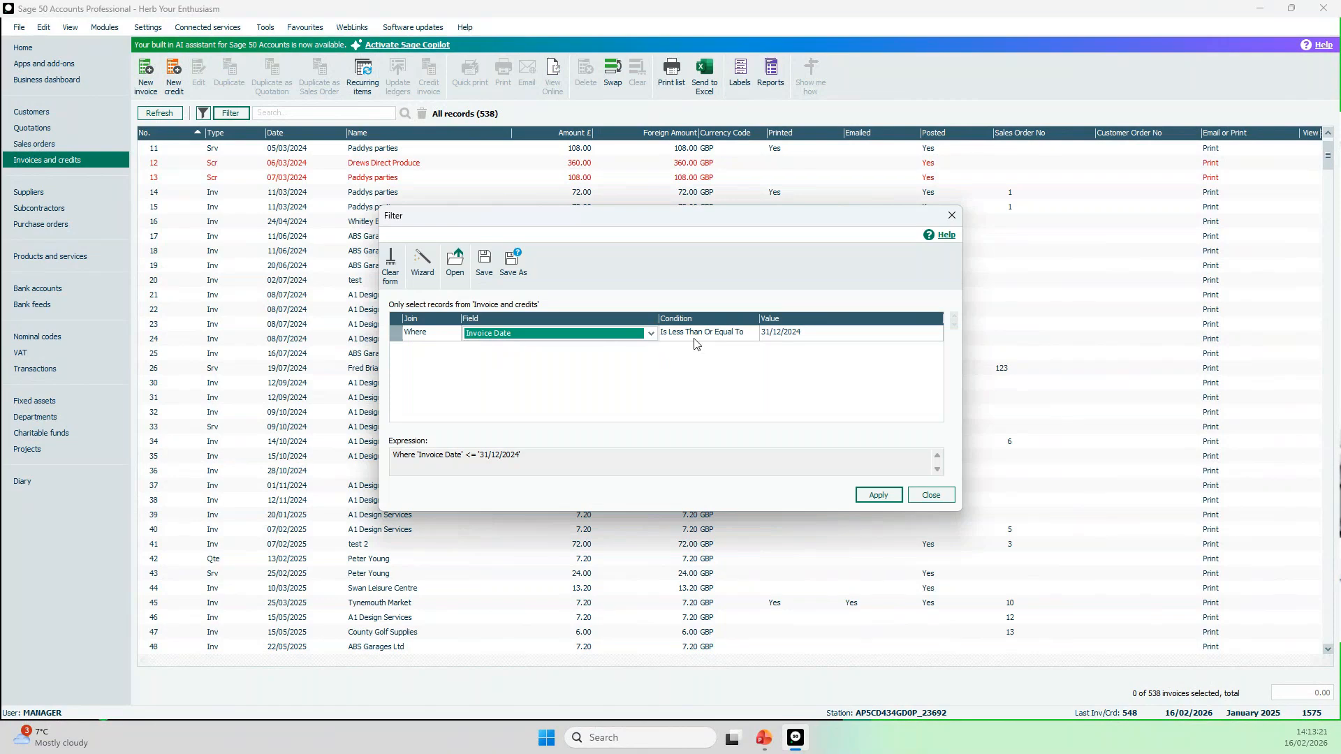
{"action": "left_click", "coordinate": [787, 335]}
{"action": "type", "text": "30/"}
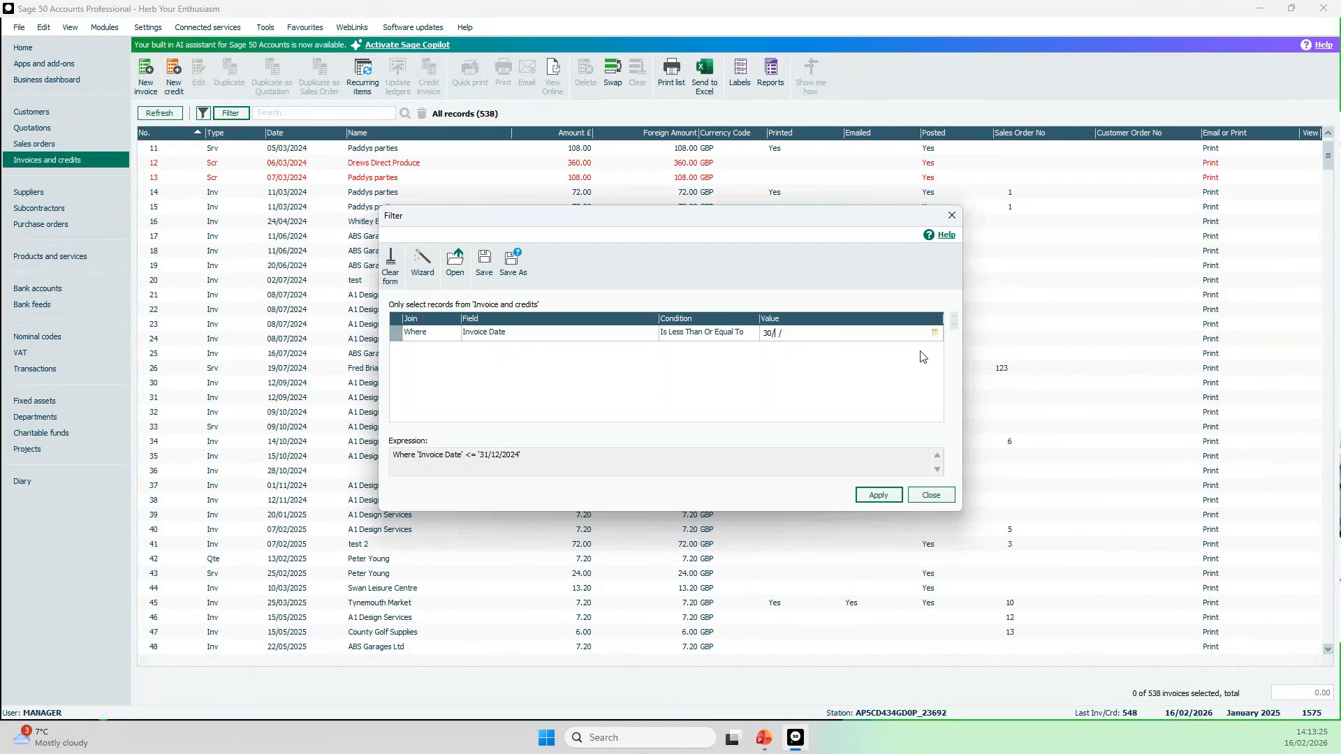
{"action": "type", "text": "06/2024"}
{"action": "left_click", "coordinate": [879, 495]}
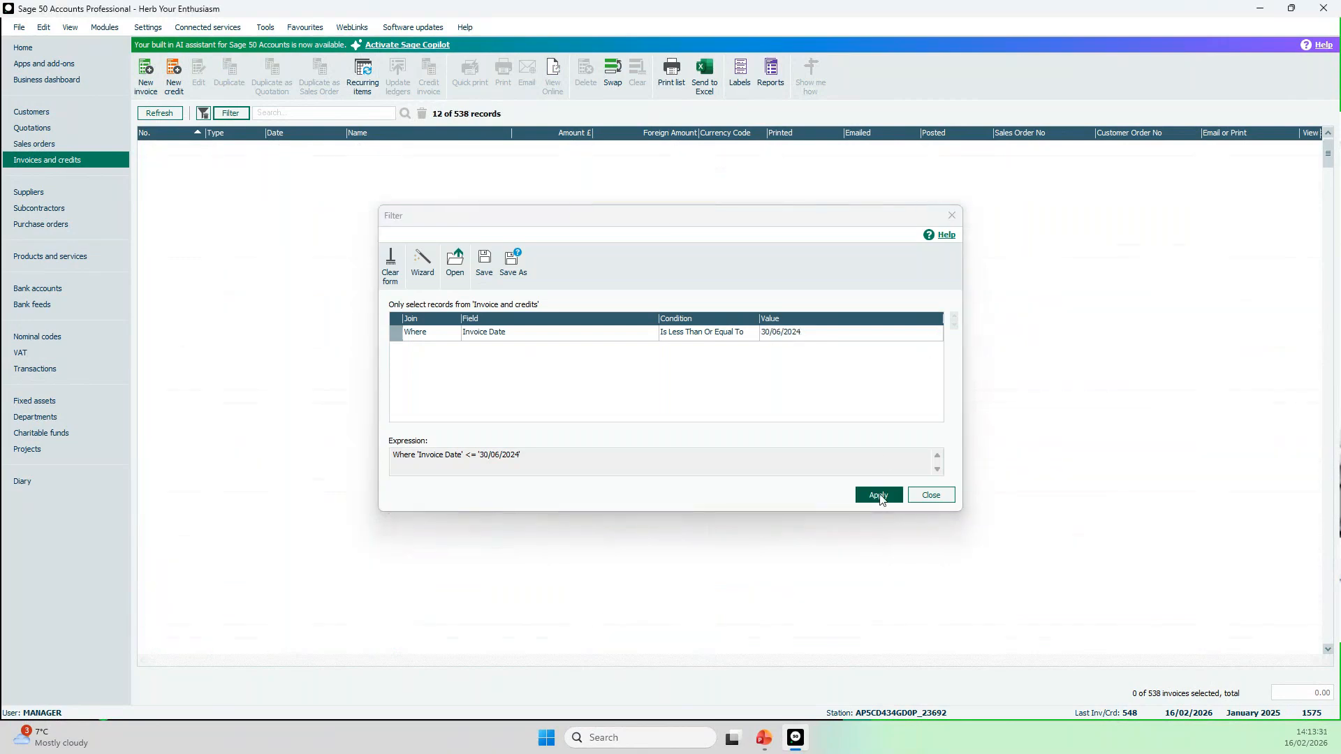
- Close the invoice filter form and return to the filtered invoices and credits list
{"action": "left_click", "coordinate": [925, 496]}
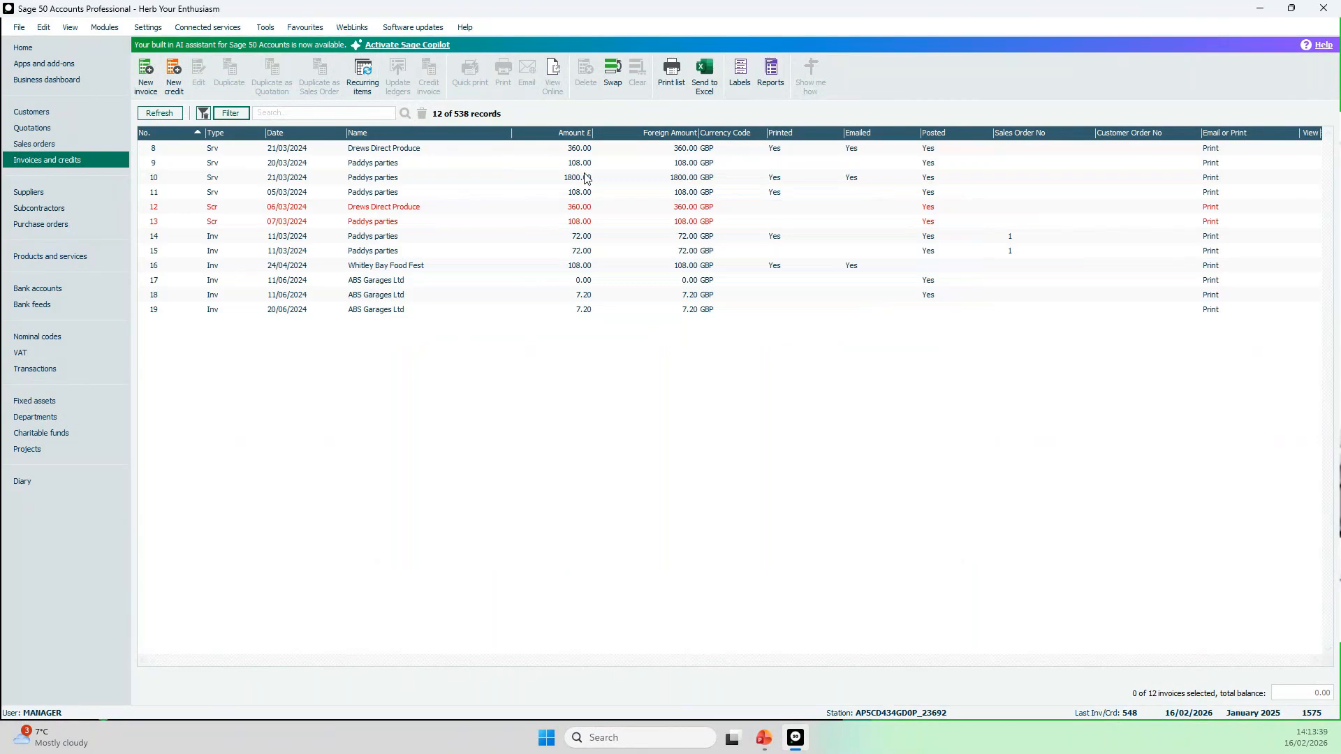
{"action": "left_click", "coordinate": [535, 148]}
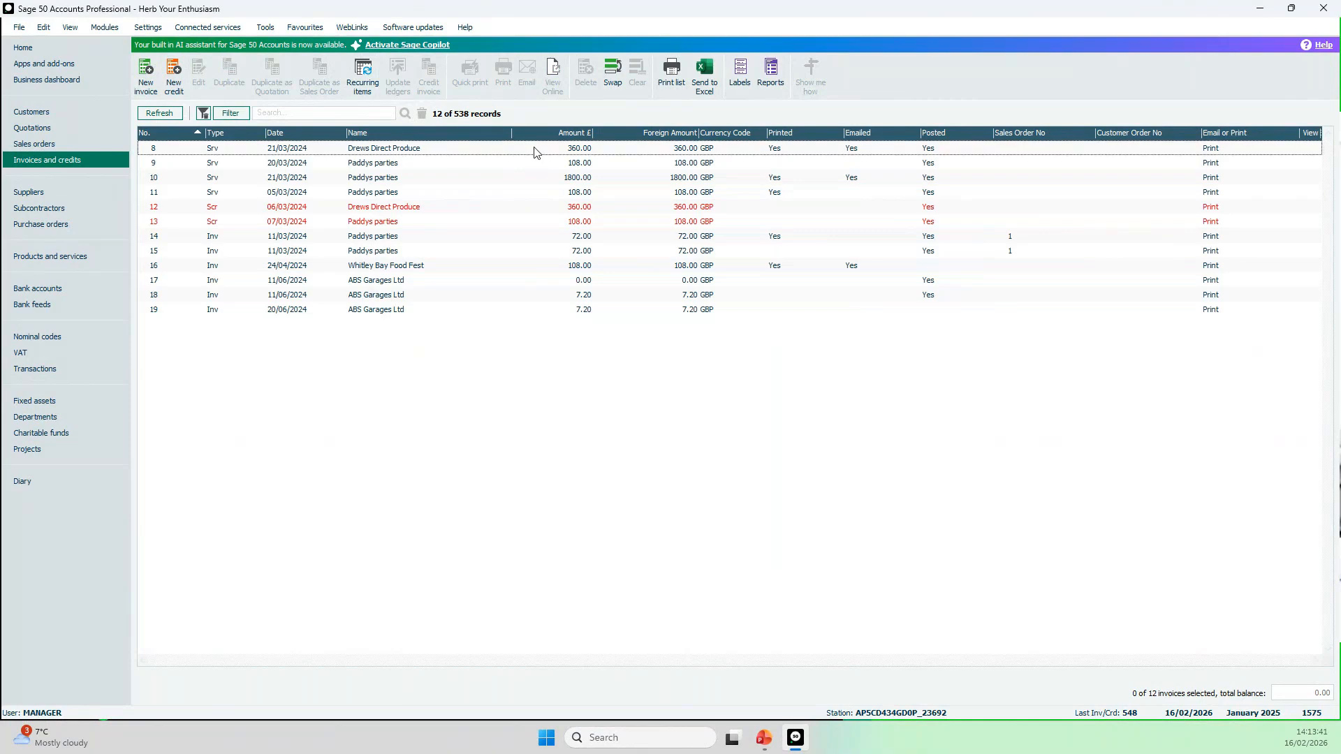
{"action": "left_click", "coordinate": [533, 162]}
{"action": "left_click", "coordinate": [533, 177]}
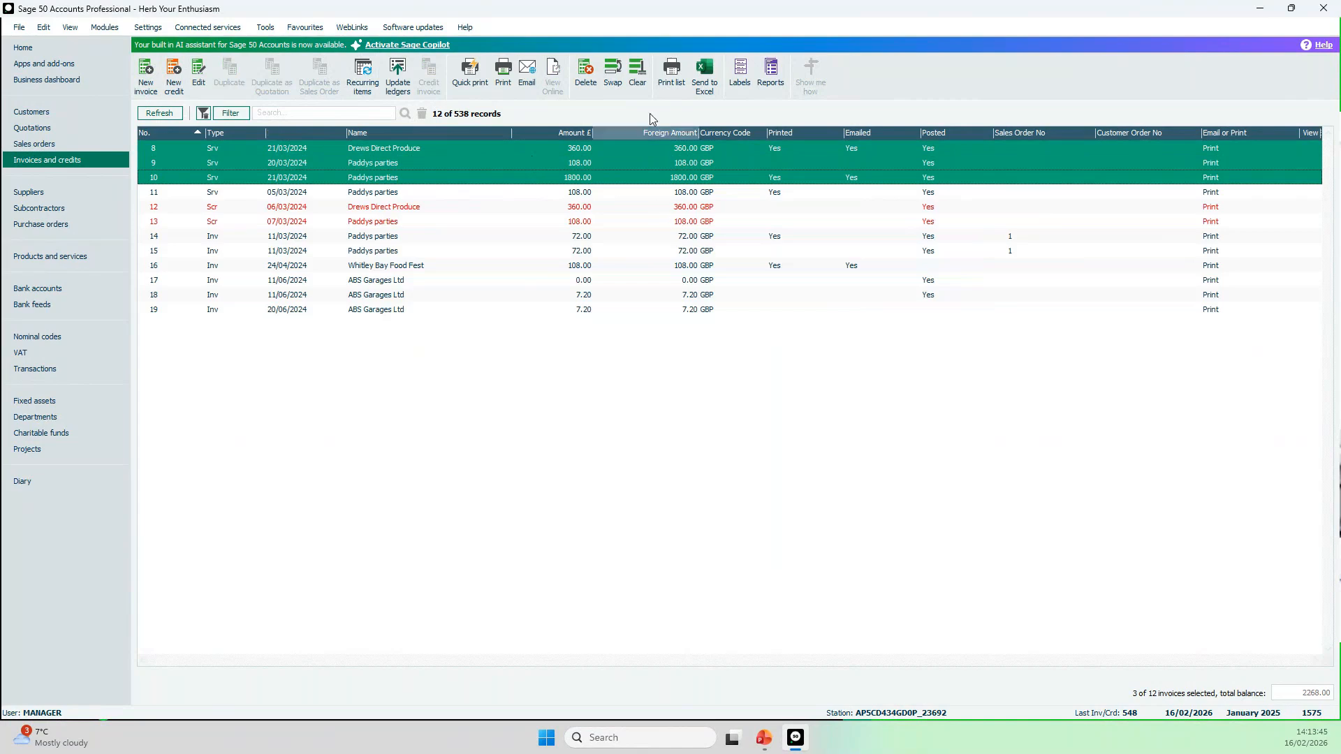
{"action": "left_click", "coordinate": [638, 85]}
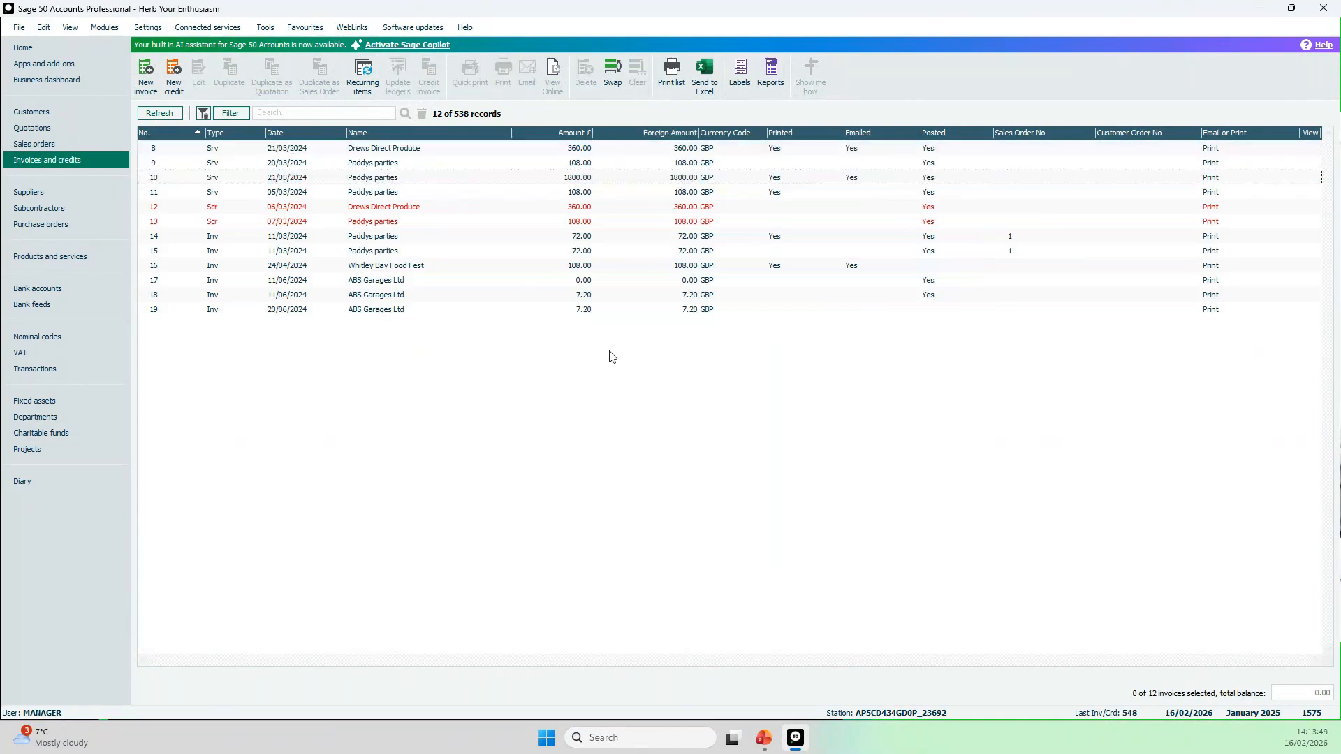
- Delete all the filtered invoices and credits, including unprinted or unposted ones, and remove the date filter from the list
{"action": "left_click", "coordinate": [612, 76]}
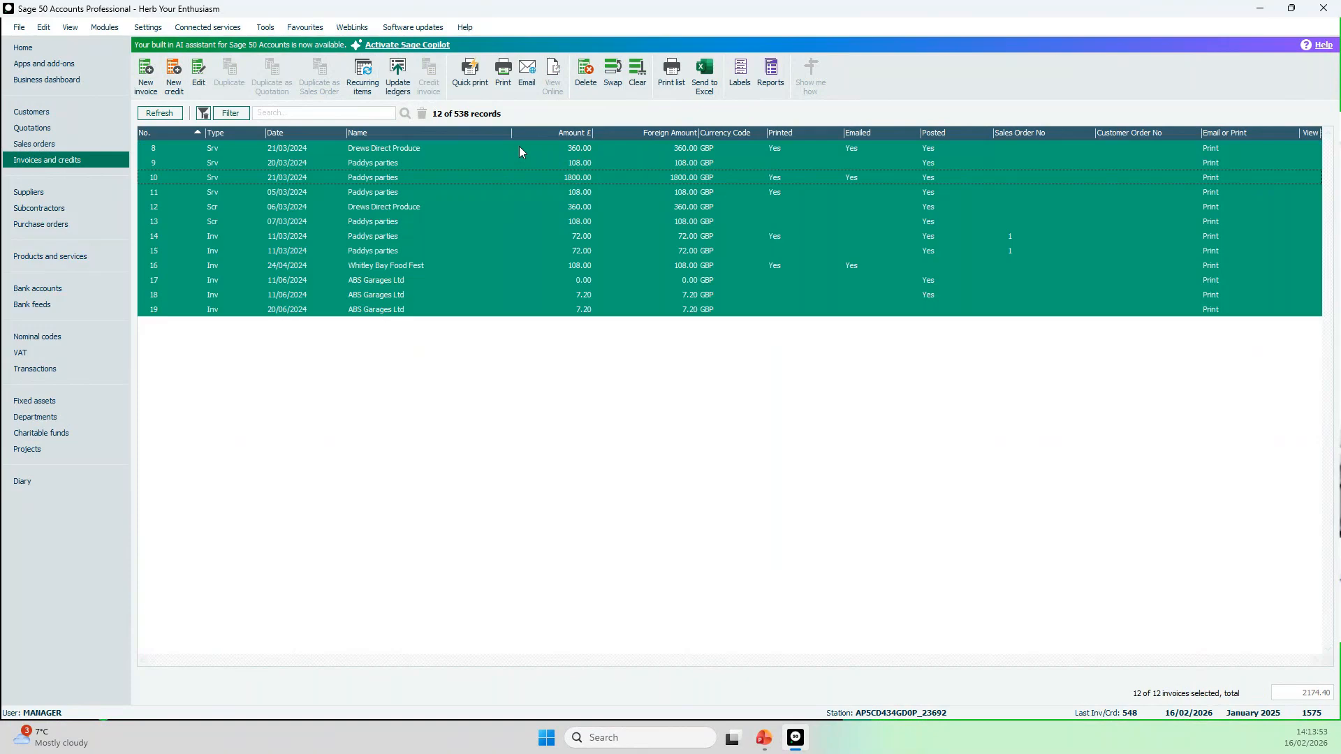
{"action": "left_click", "coordinate": [586, 80]}
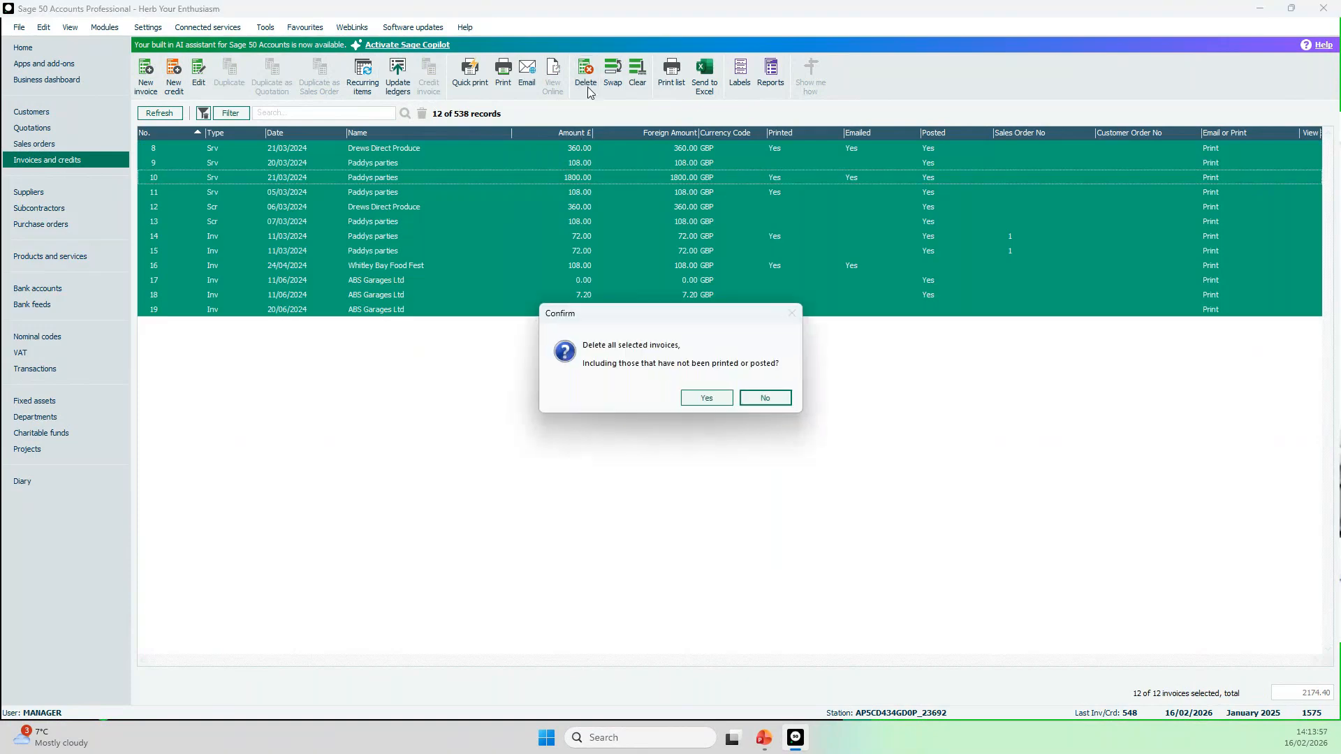
{"action": "left_click", "coordinate": [695, 399]}
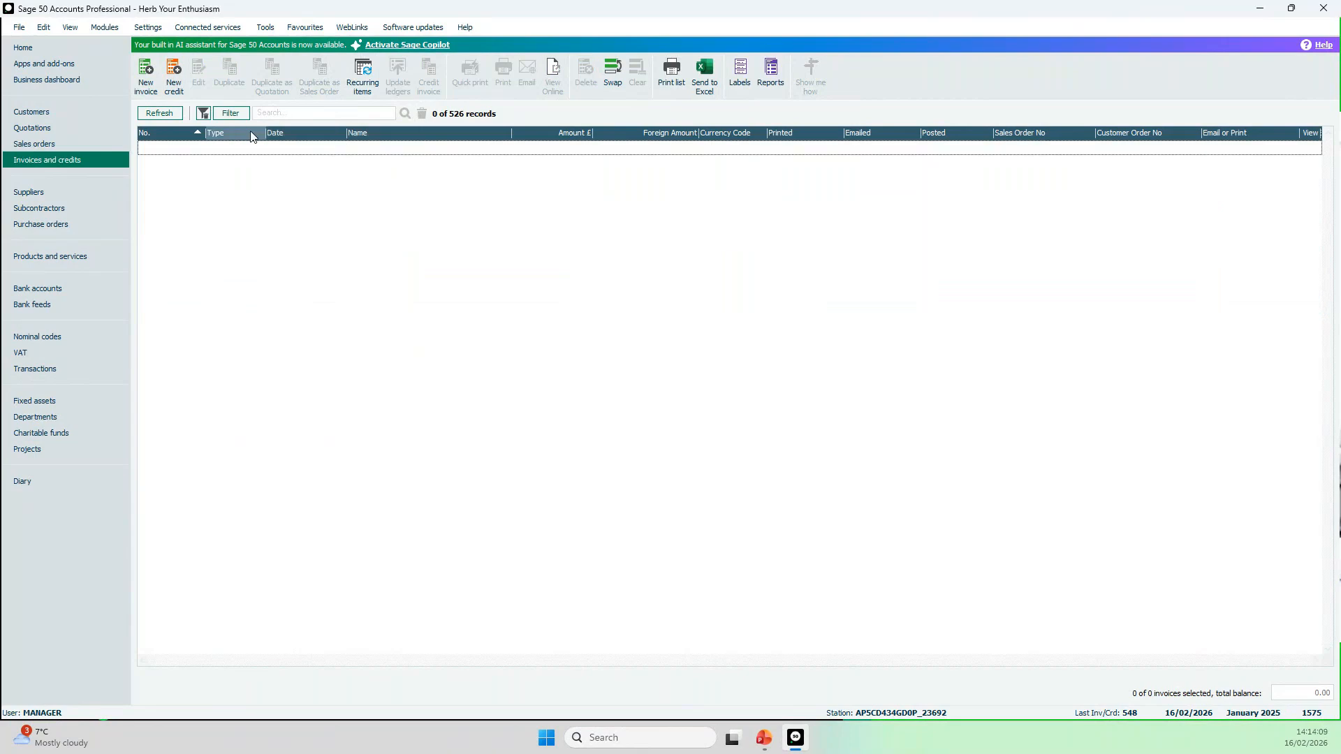
{"action": "left_click", "coordinate": [203, 113]}
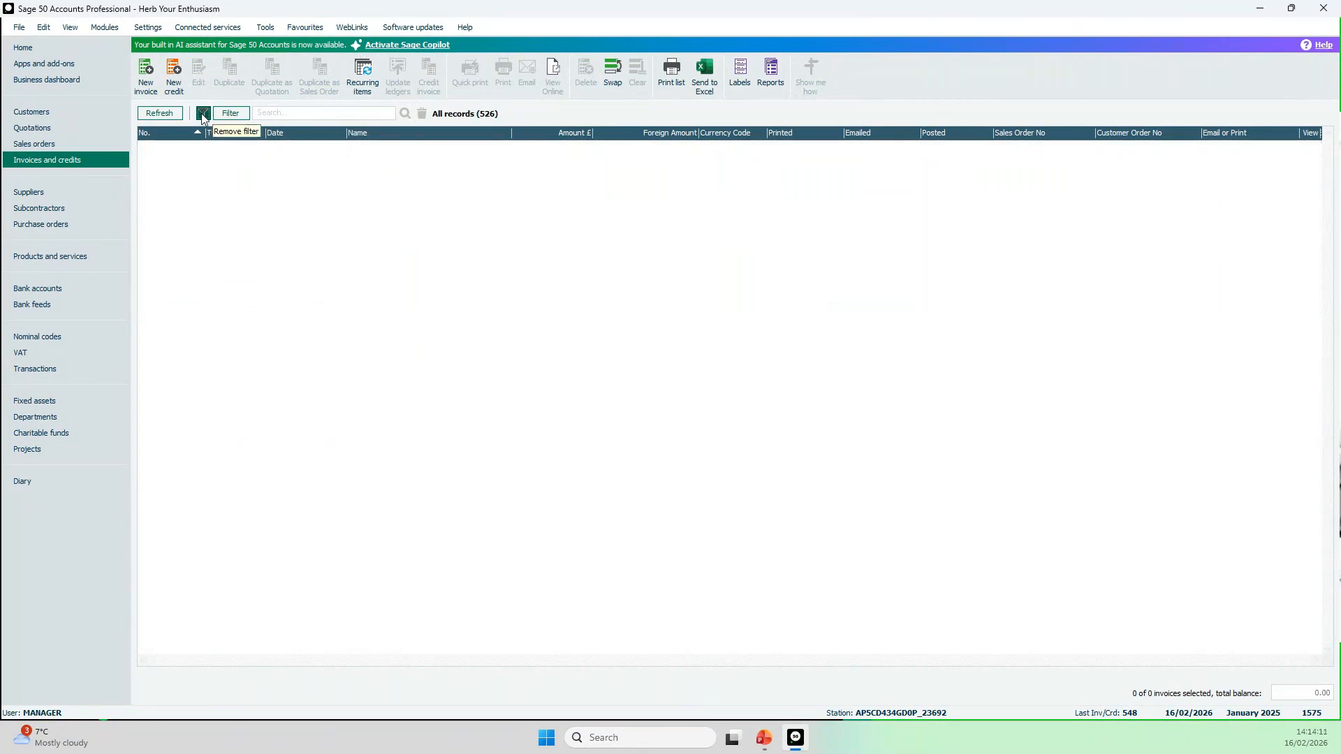
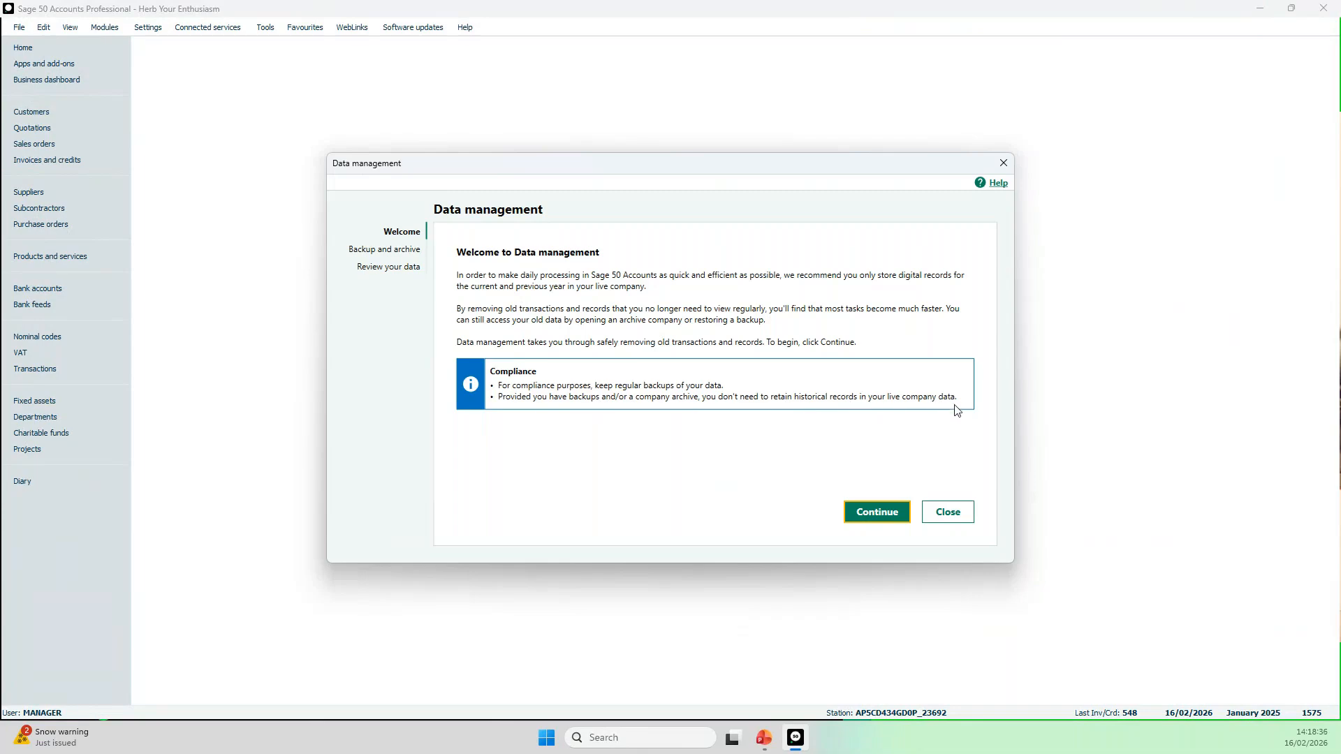
- Proceed through the Data management welcome and backup stages to the data review and start its Delete invoices task
{"action": "left_click", "coordinate": [878, 518]}
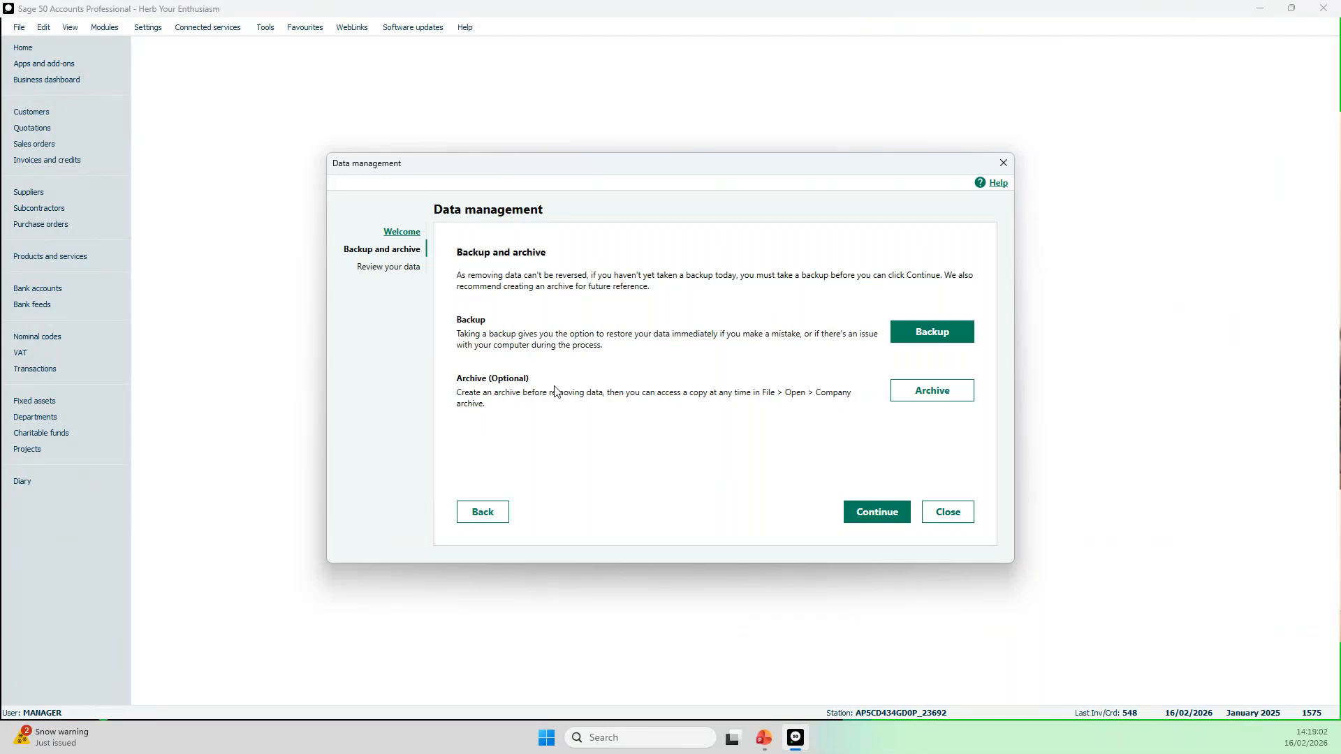
{"action": "left_click", "coordinate": [874, 513]}
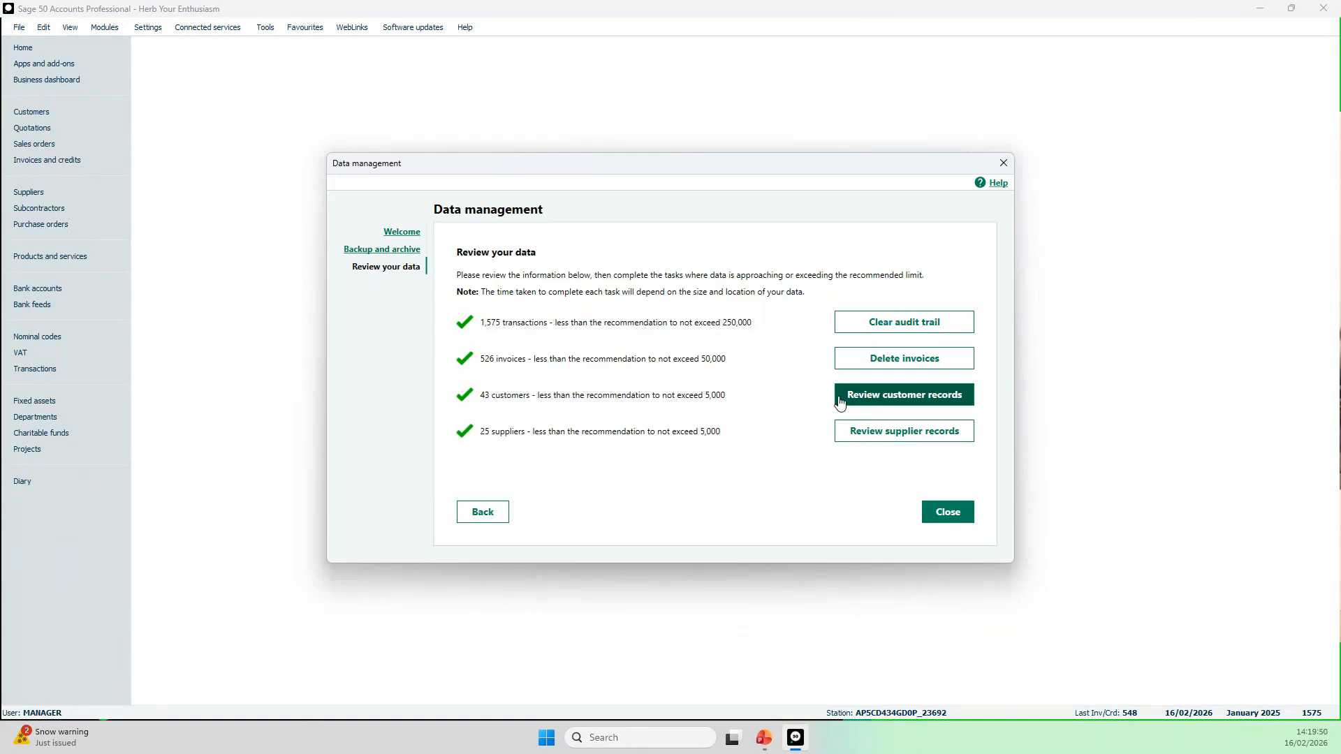
{"action": "left_click", "coordinate": [904, 359]}
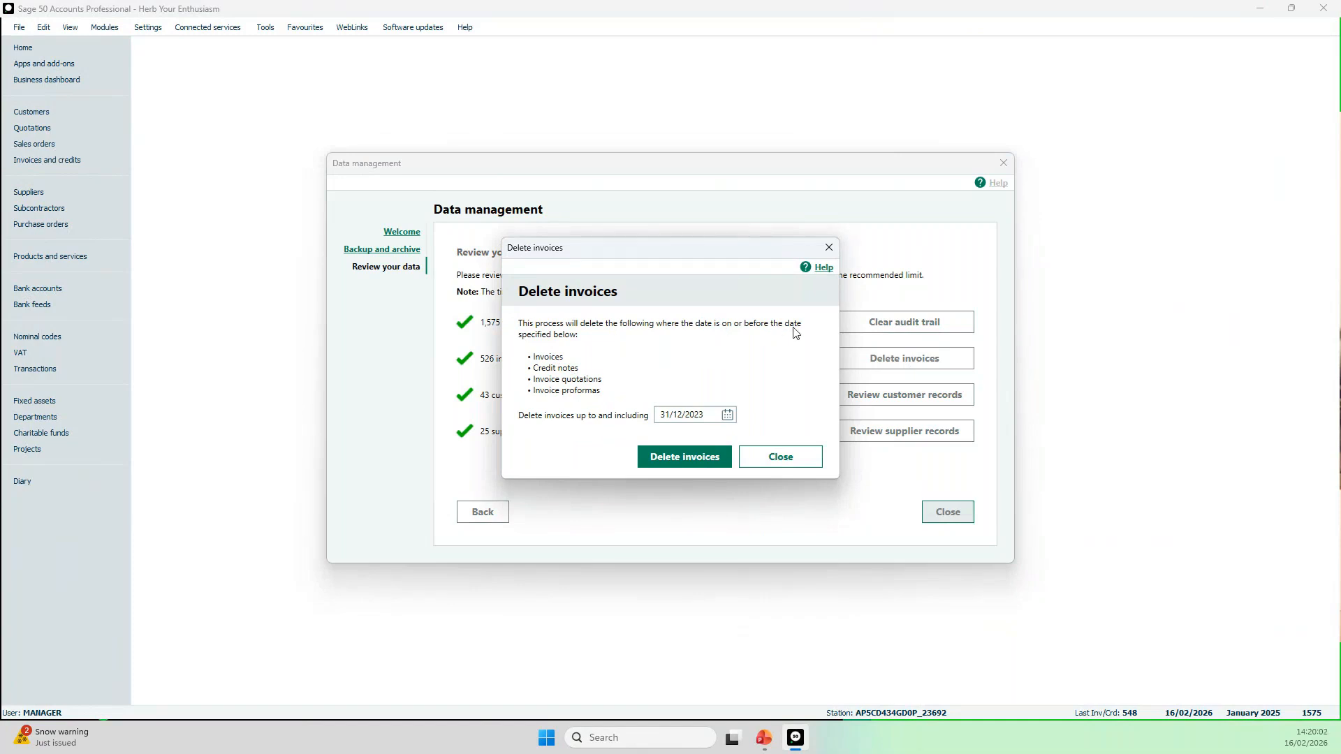
- Delete all invoices up to and including 31/12/2024 with the Delete invoices task and close Data management
{"action": "left_click", "coordinate": [727, 417]}
{"action": "left_click", "coordinate": [768, 392]}
{"action": "left_click", "coordinate": [707, 417]}
{"action": "key", "text": "BackSpace"}
{"action": "key", "text": "BackSpace"}
{"action": "key", "text": "BackSpace"}
{"action": "key", "text": "BackSpace"}
{"action": "key", "text": "BackSpace"}
{"action": "key", "text": "BackSpace"}
{"action": "key", "text": "BackSpace"}
{"action": "key", "text": "BackSpace"}
{"action": "key", "text": "BackSpace"}
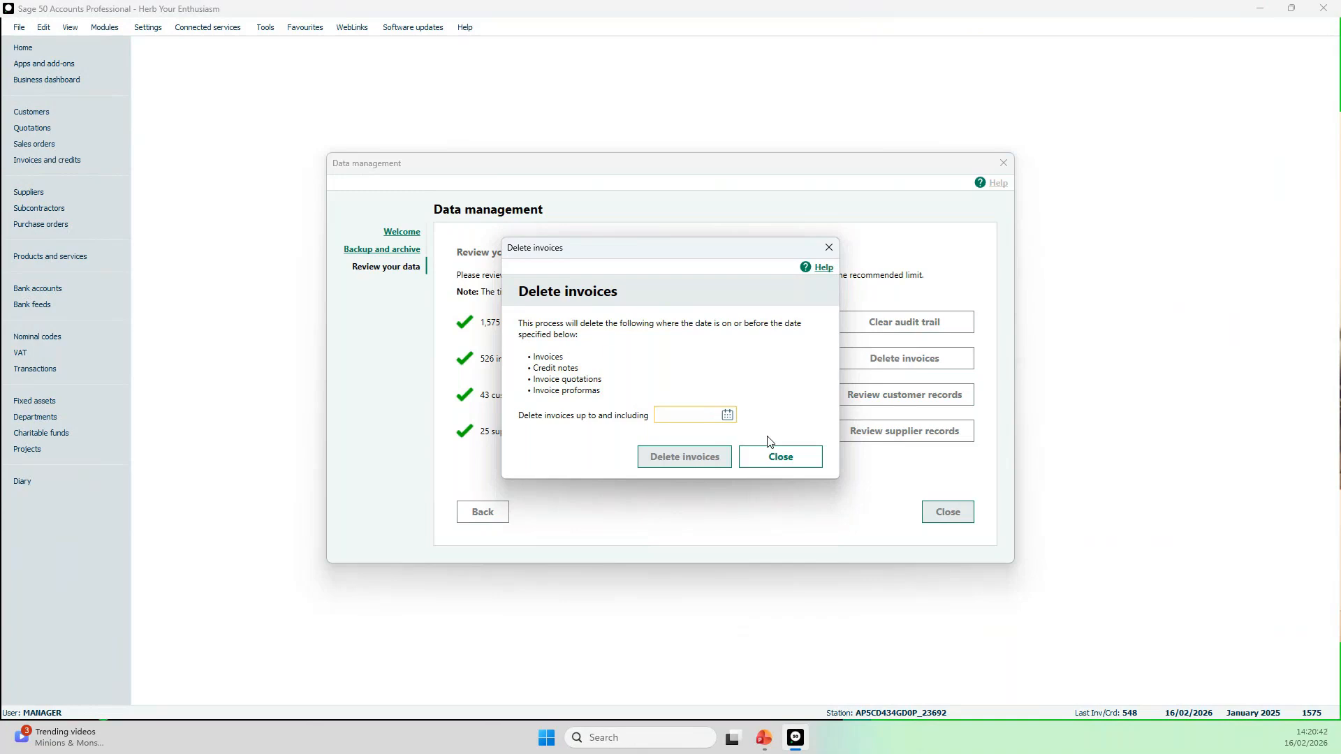
{"action": "type", "text": "3112"}
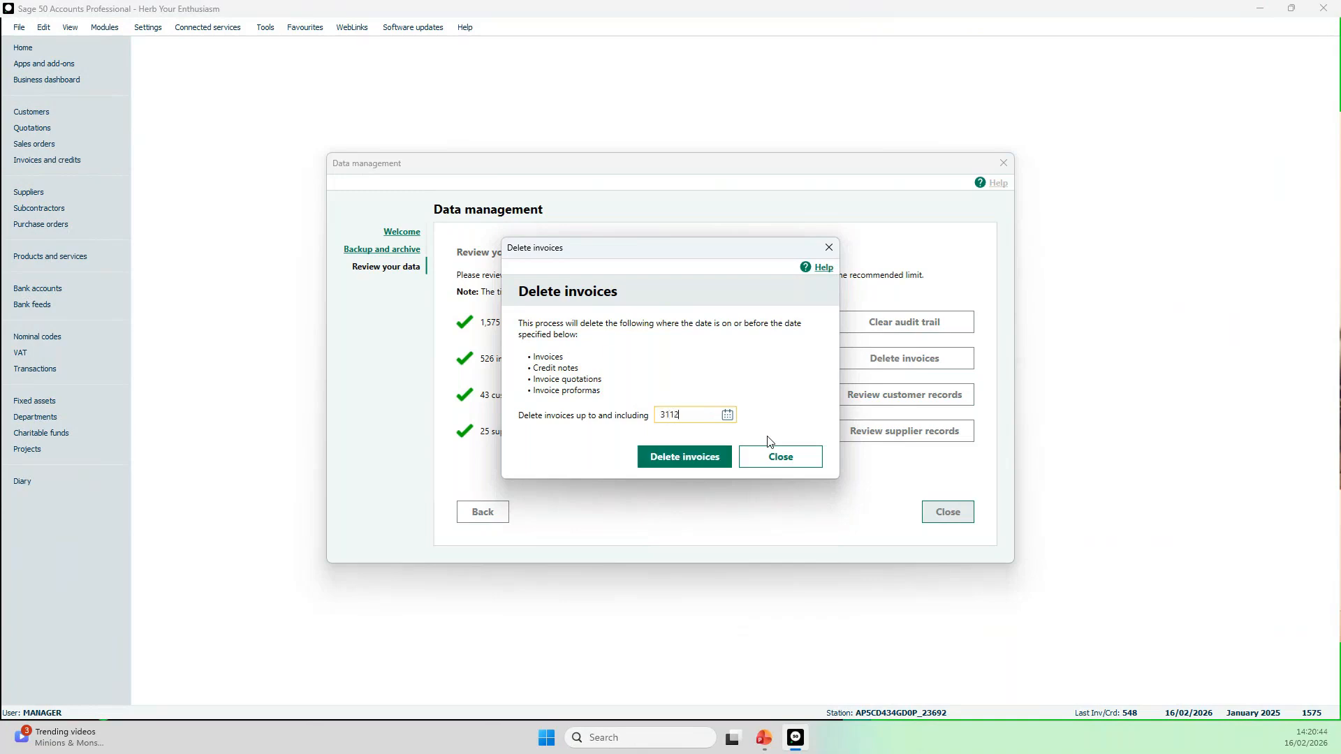
{"action": "type", "text": "2024"}
{"action": "left_click", "coordinate": [675, 459]}
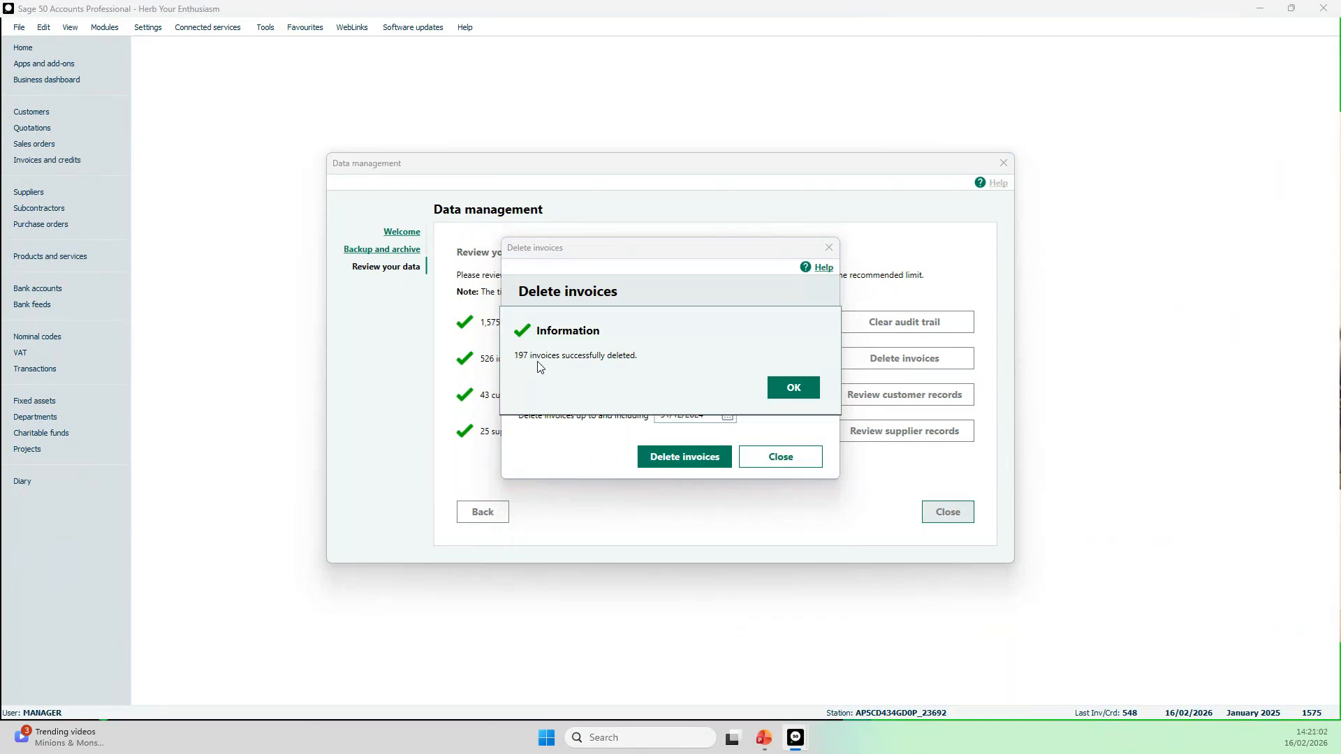
{"action": "left_click", "coordinate": [793, 388]}
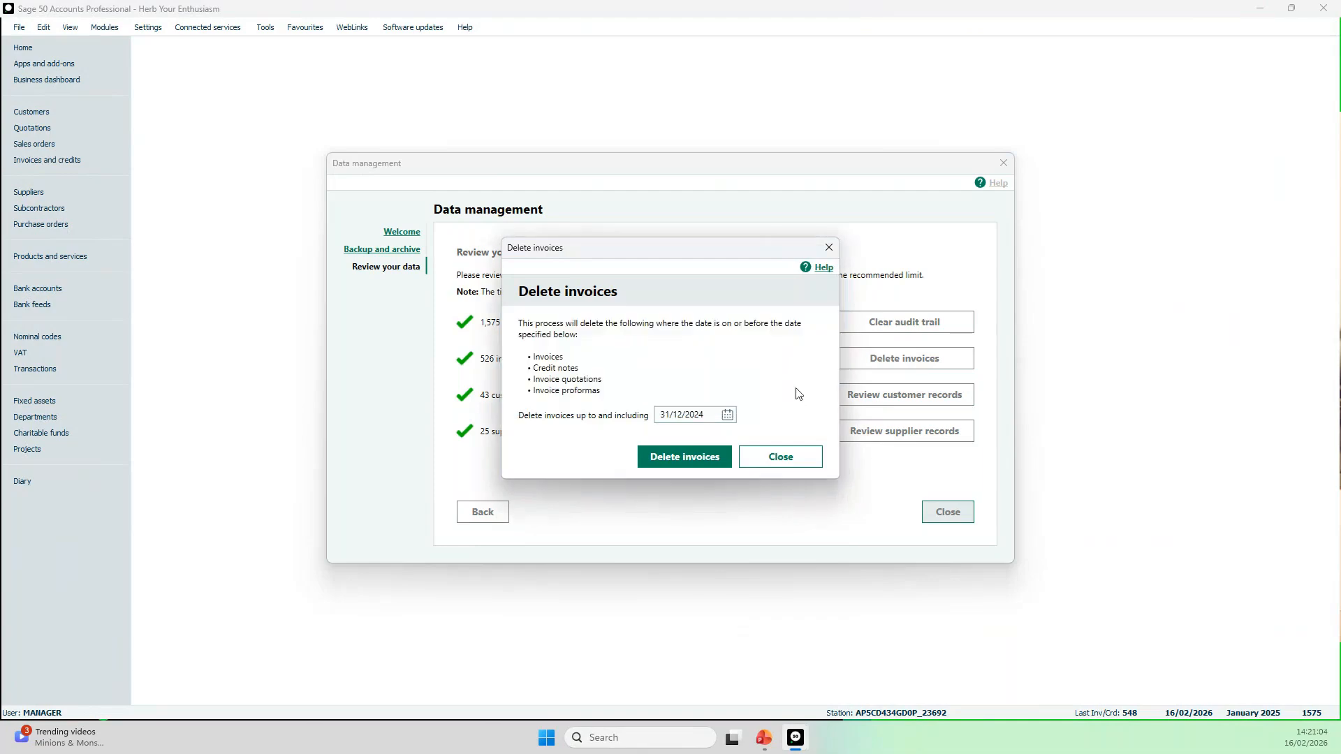
{"action": "left_click", "coordinate": [779, 458]}
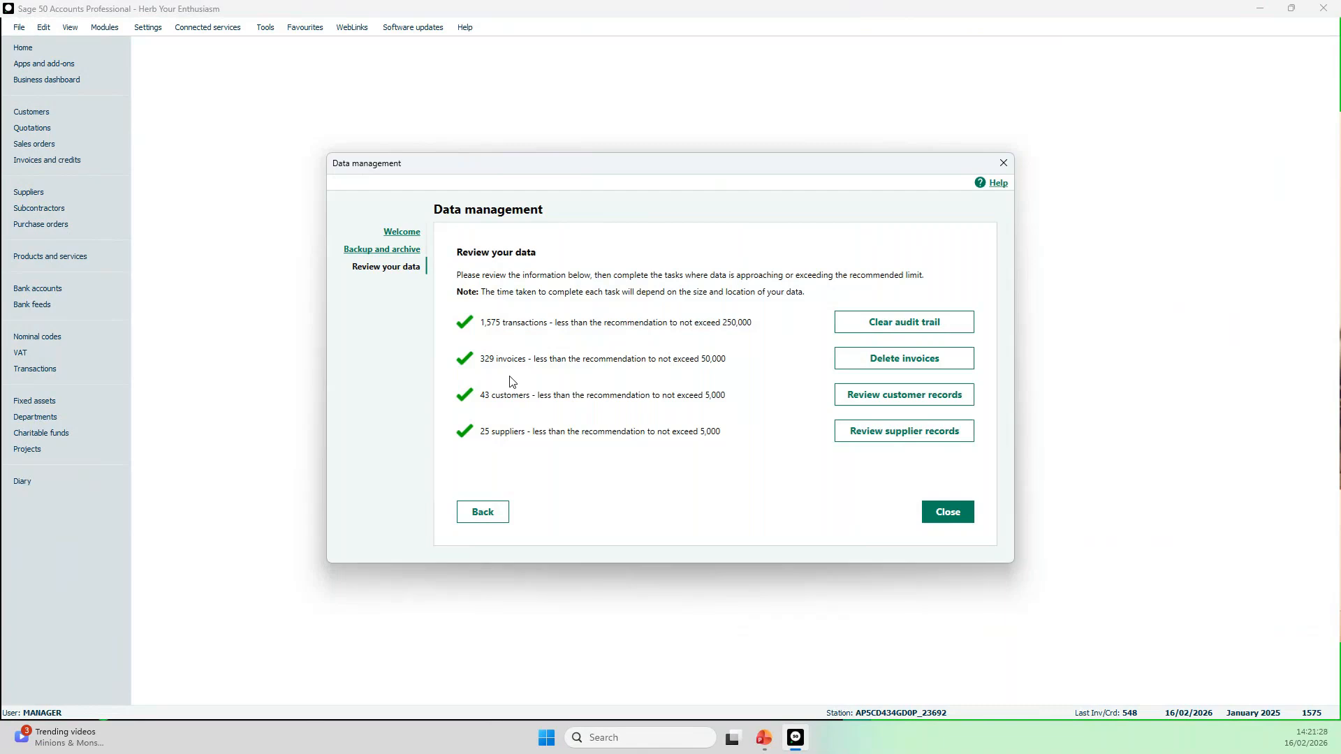
{"action": "left_click", "coordinate": [934, 517]}
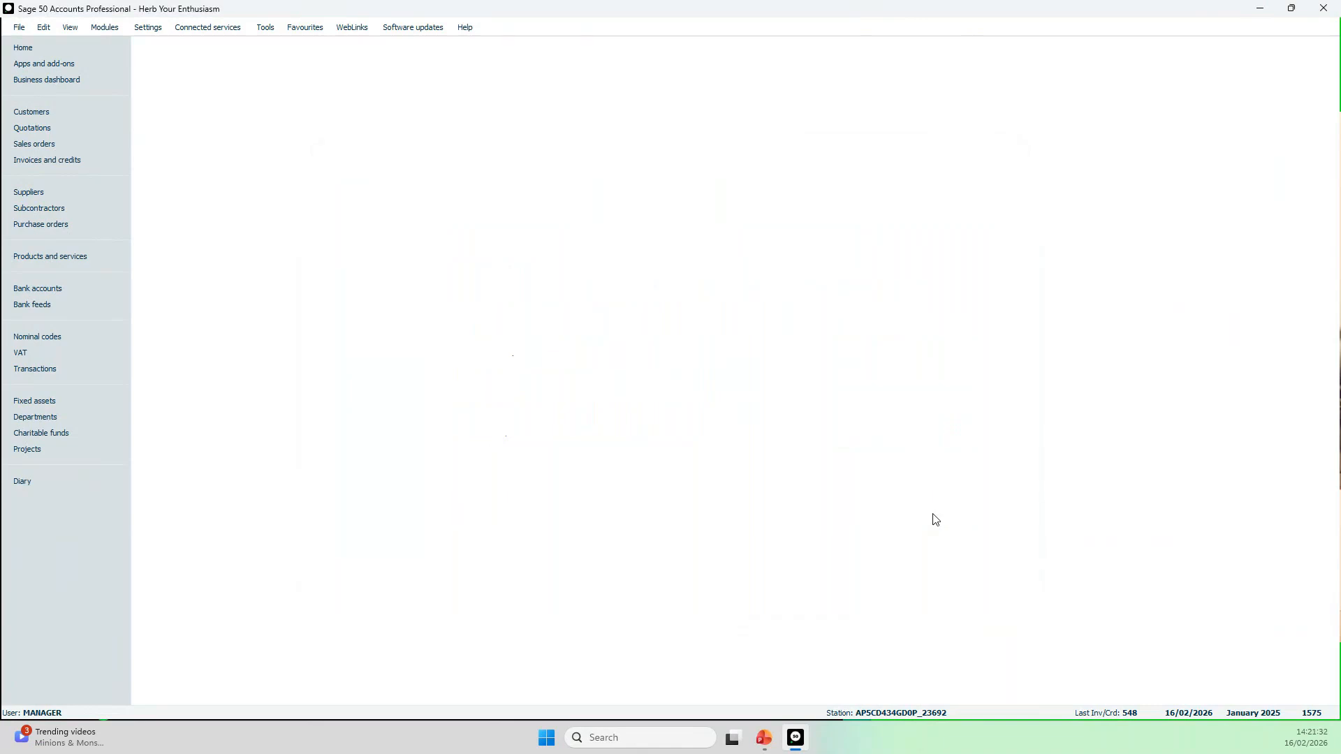
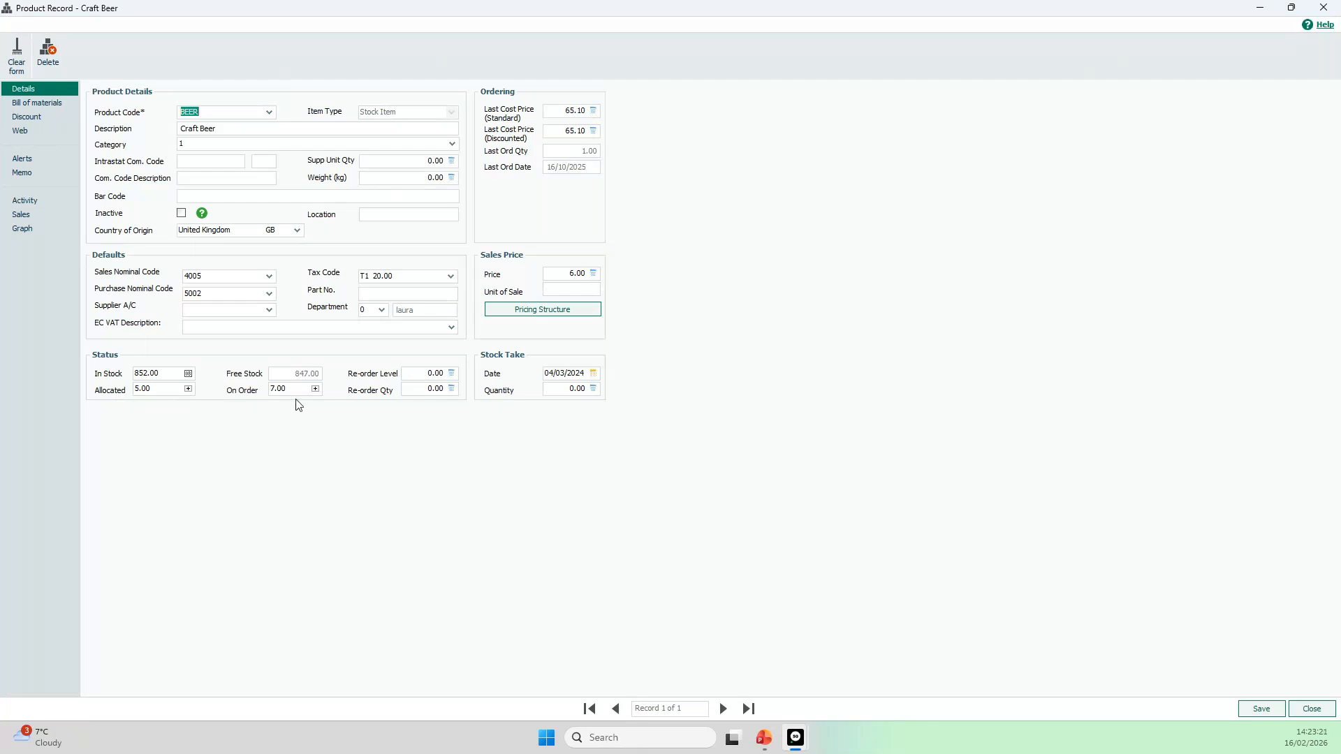
- Examine which sales orders make up the allocated stock on the Craft Beer product record, and close the record
{"action": "left_click", "coordinate": [189, 389]}
{"action": "left_click_drag", "start_coordinate": [109, 276], "coordinate": [559, 245]}
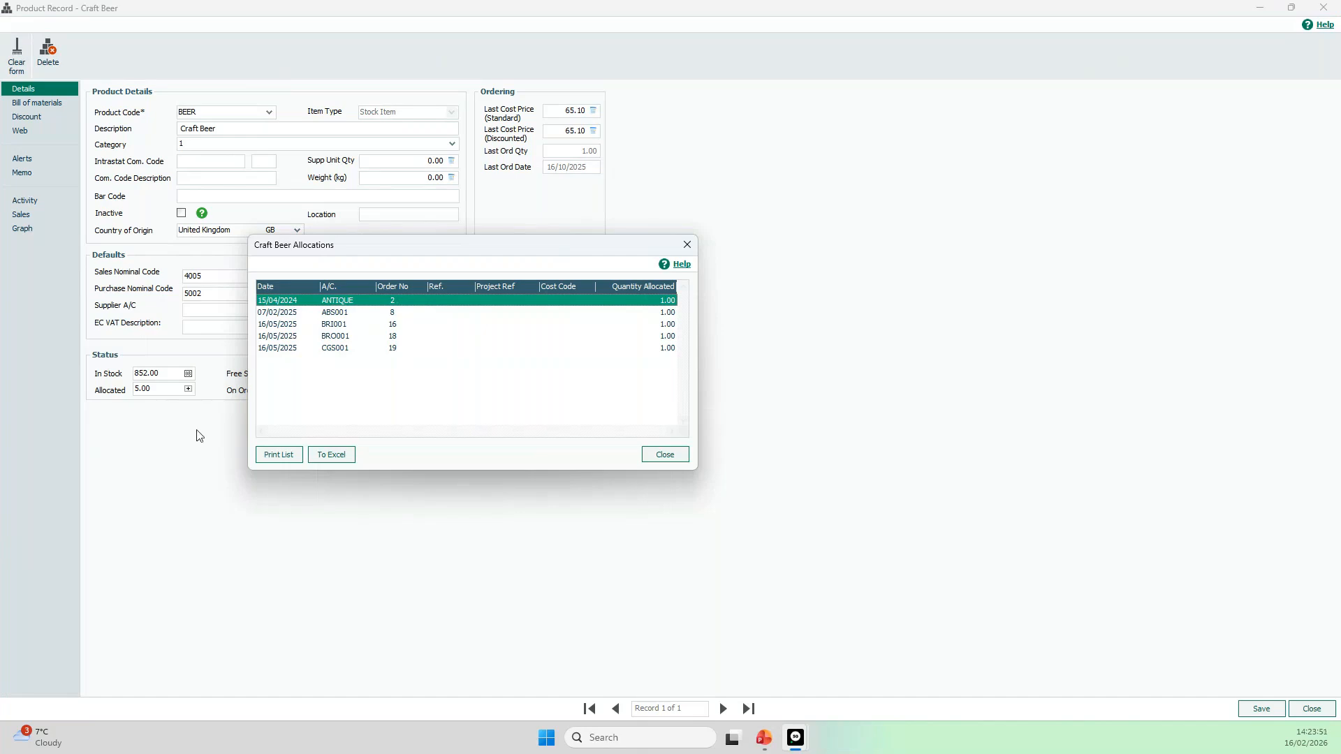
{"action": "left_click", "coordinate": [664, 456]}
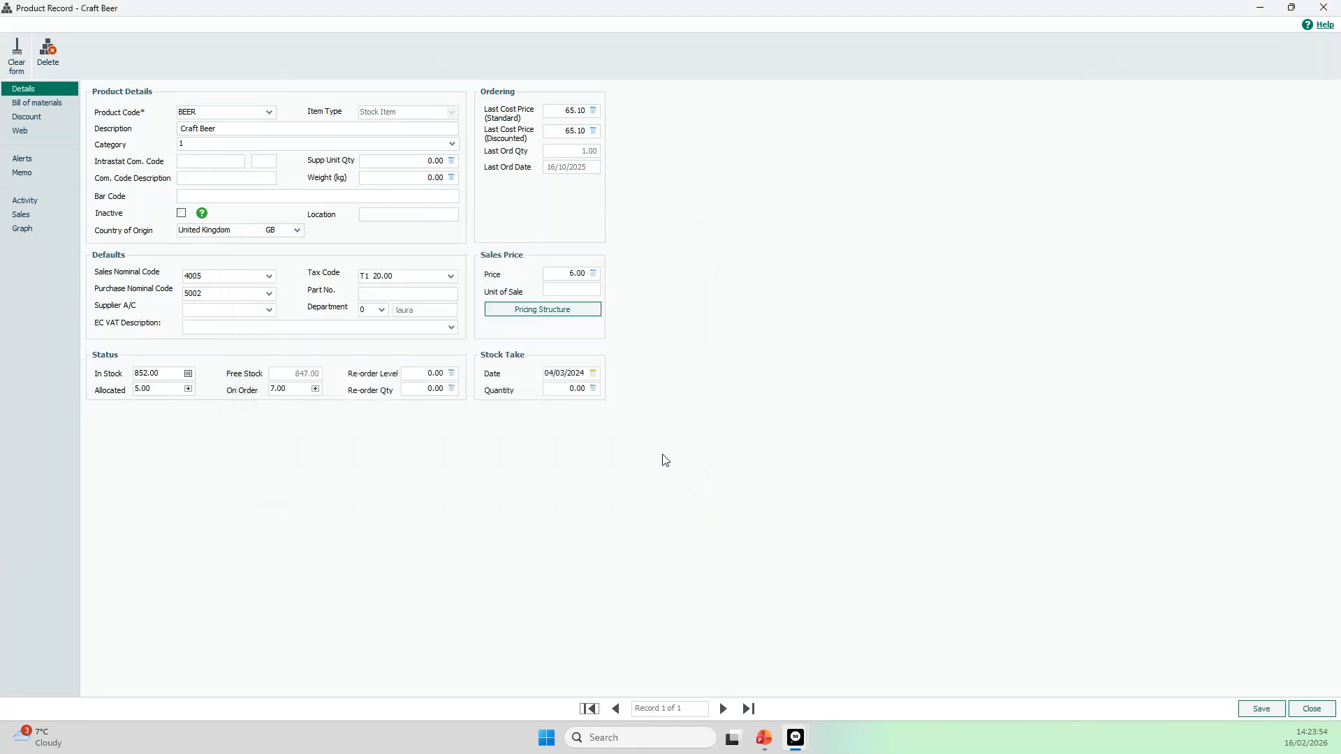
{"action": "left_click", "coordinate": [1312, 709]}
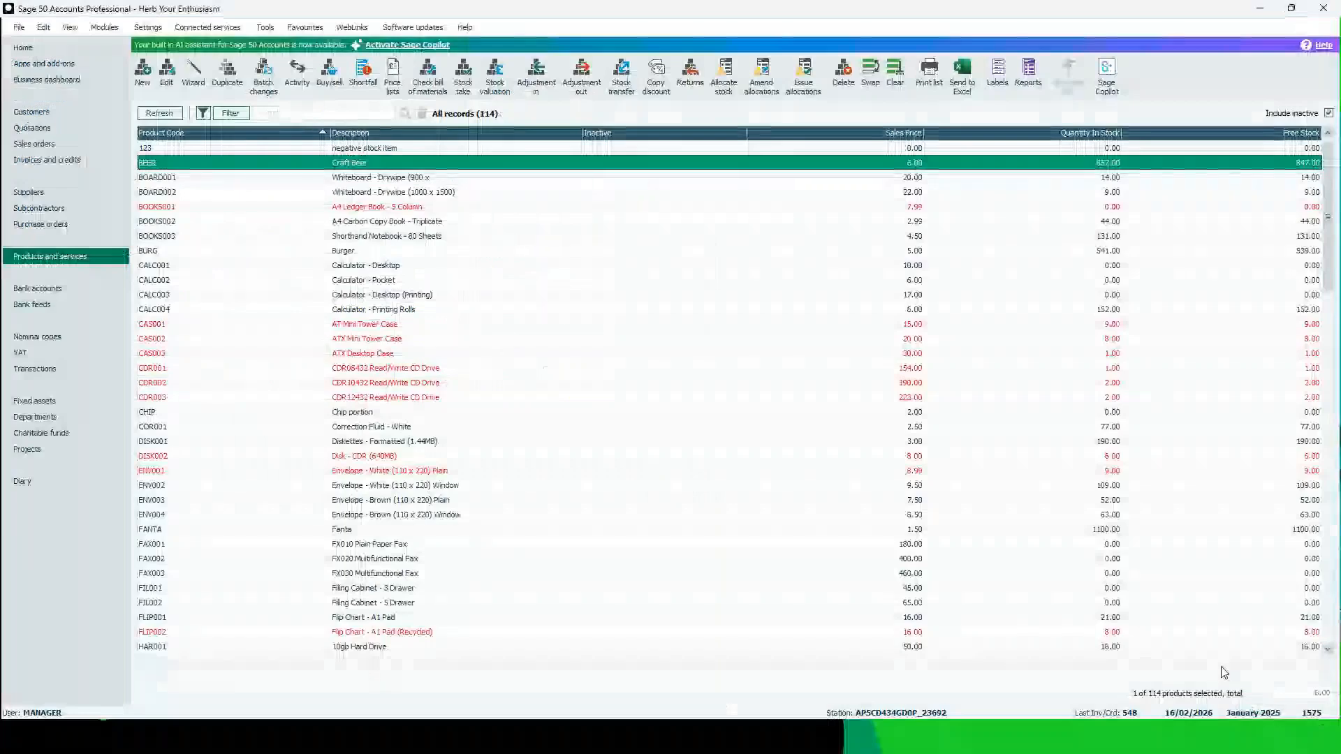
- Review the lines of sales order 2 dated 15/04/2024 and delete that order from the sales orders list
{"action": "left_click", "coordinate": [54, 145]}
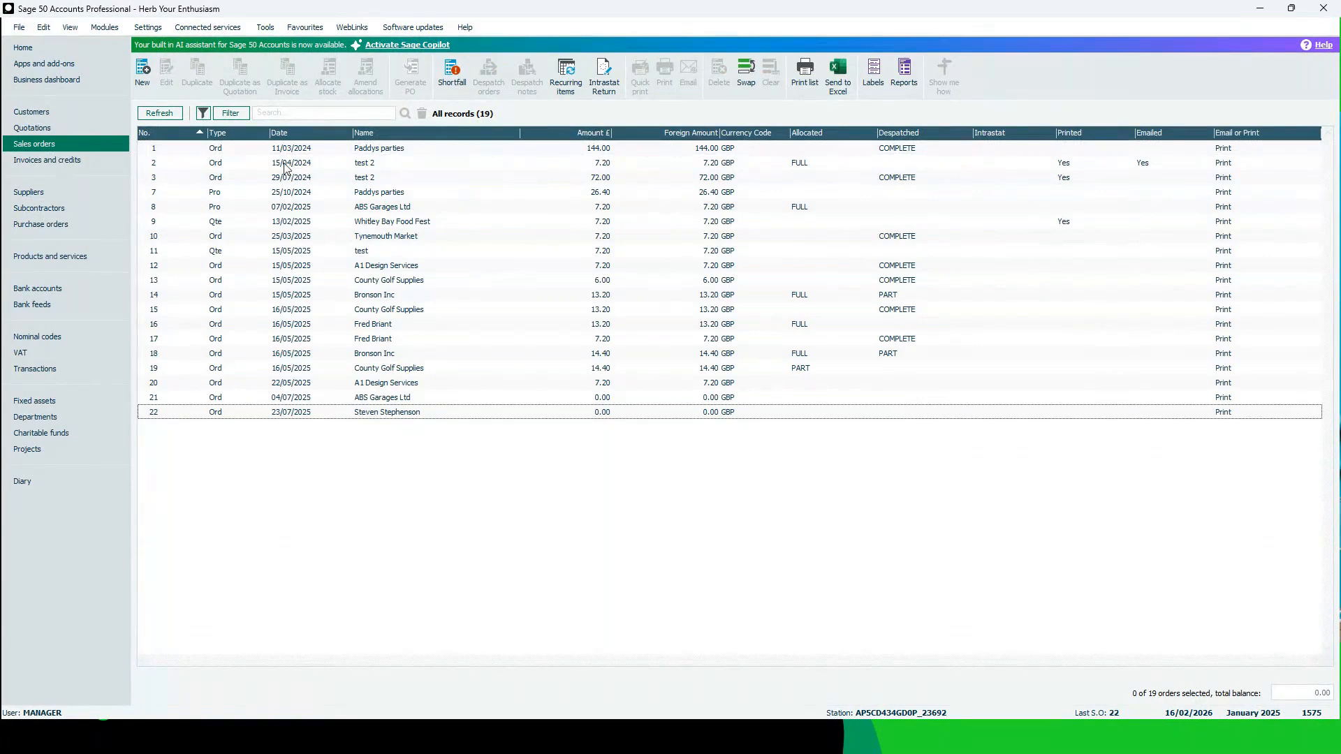
{"action": "left_click", "coordinate": [287, 165]}
{"action": "left_click", "coordinate": [429, 165]}
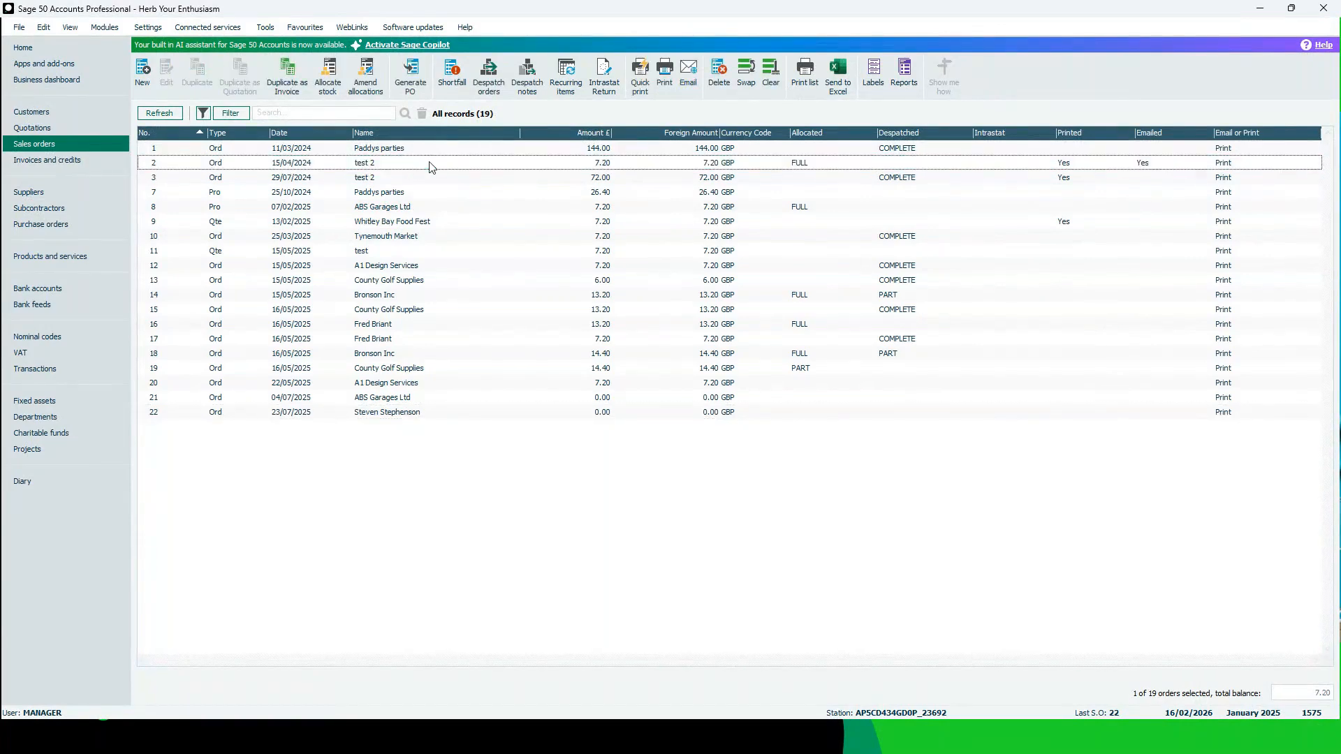
{"action": "left_click", "coordinate": [430, 166]}
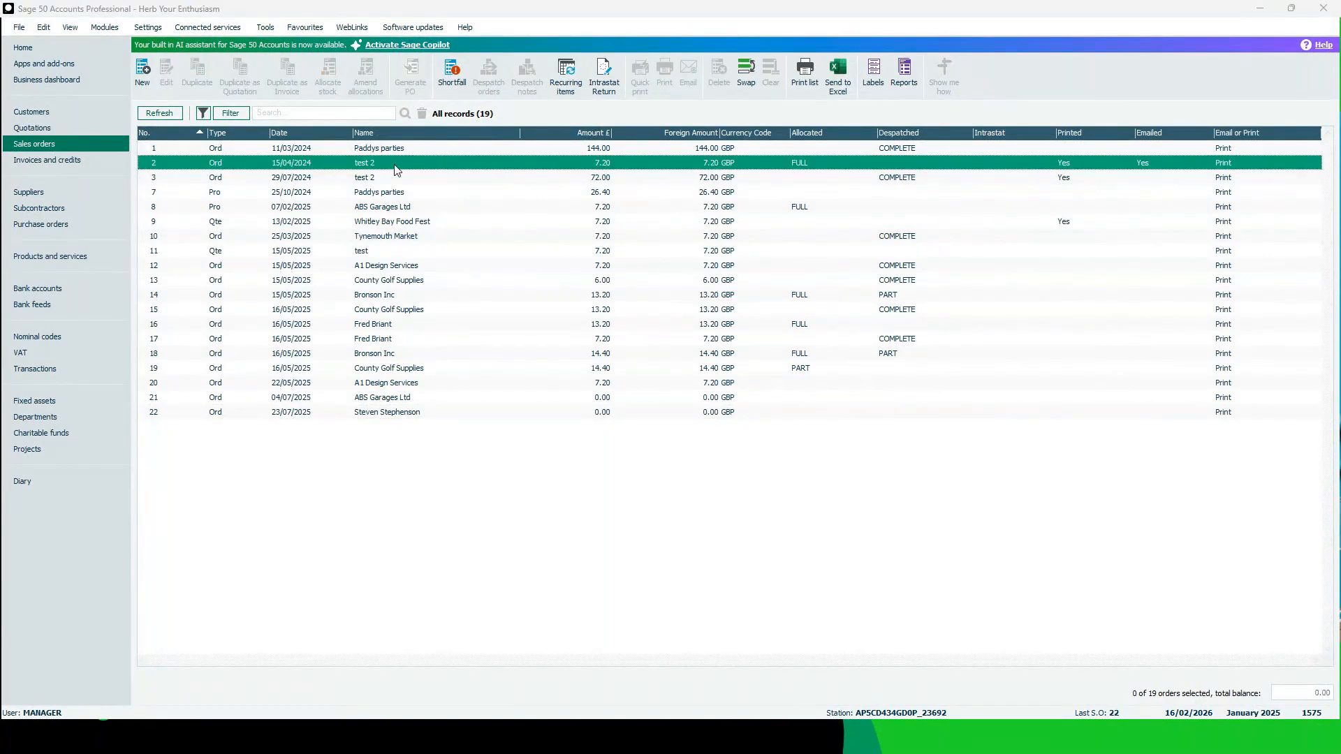
{"action": "double_click", "coordinate": [429, 166]}
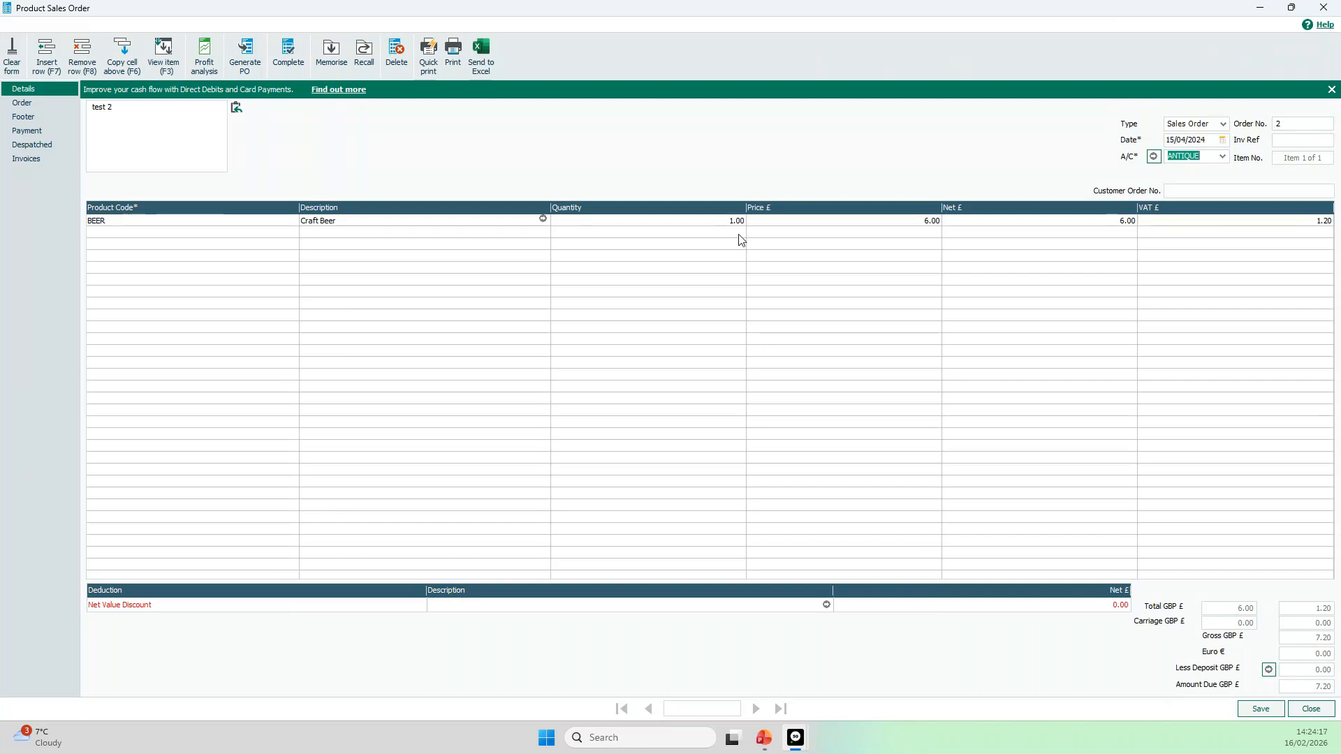
{"action": "left_click", "coordinate": [1310, 710]}
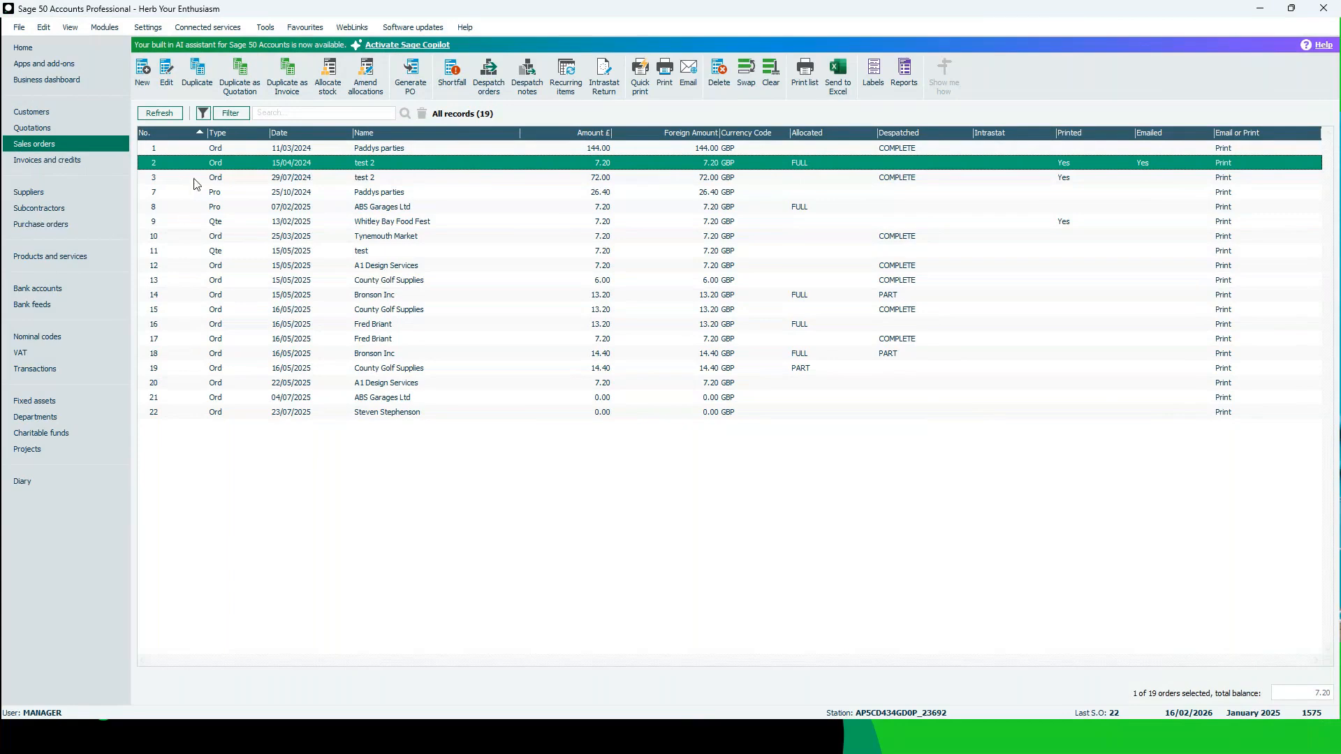
{"action": "left_click", "coordinate": [720, 77]}
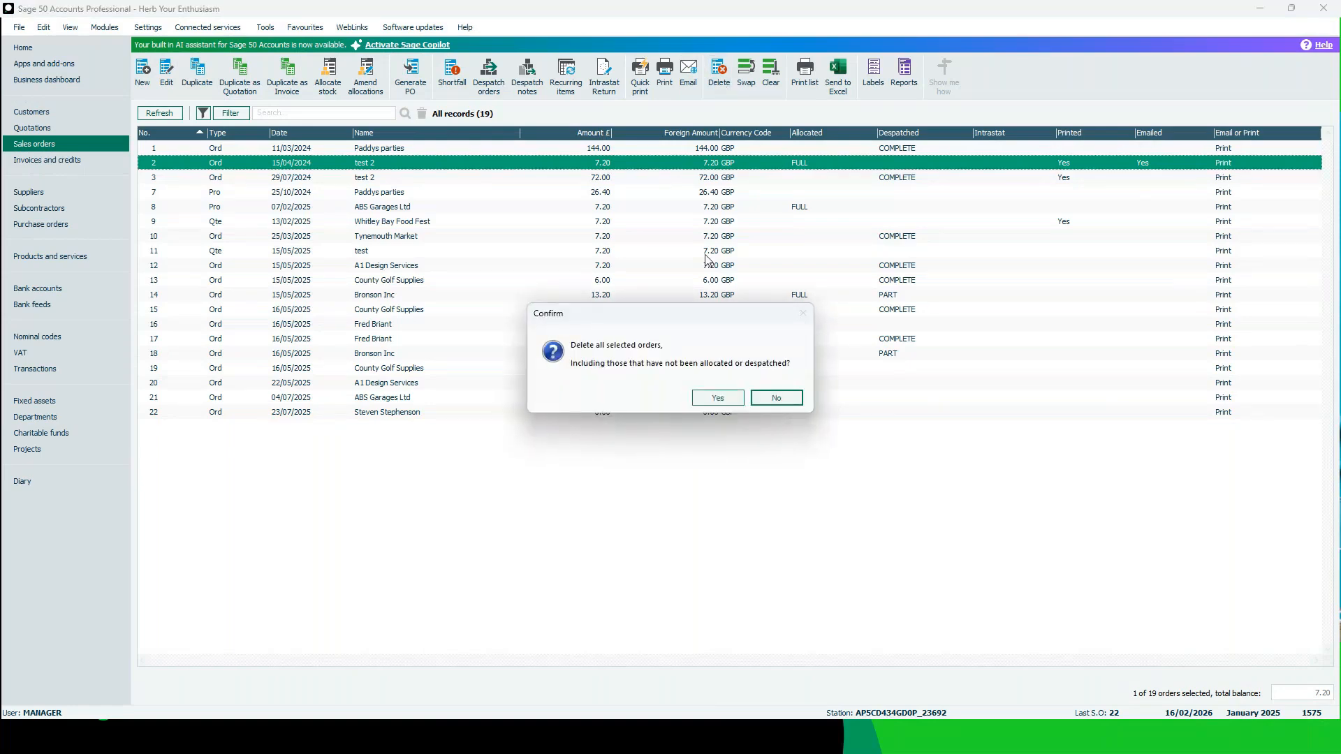
{"action": "left_click", "coordinate": [717, 398]}
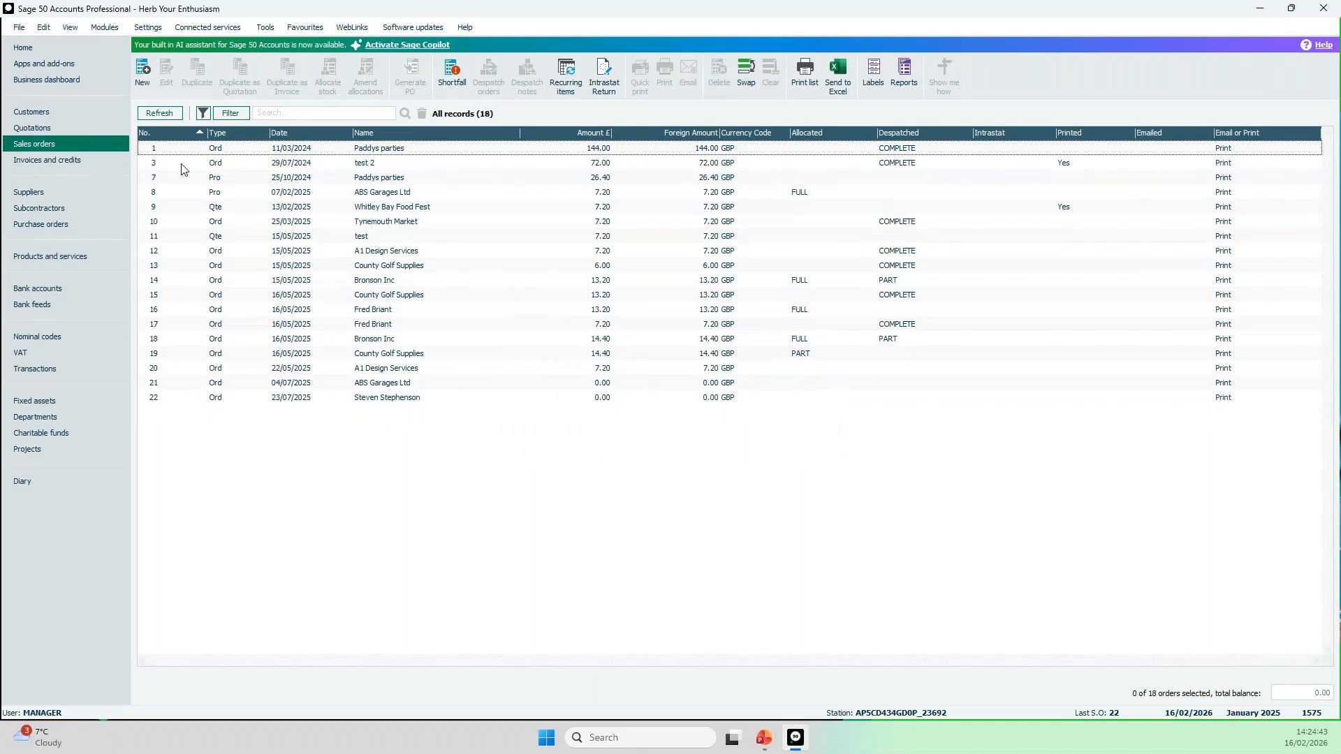
- Reopen the Craft Beer product record and check its remaining stock allocations
{"action": "left_click", "coordinate": [76, 256]}
{"action": "left_click", "coordinate": [250, 166]}
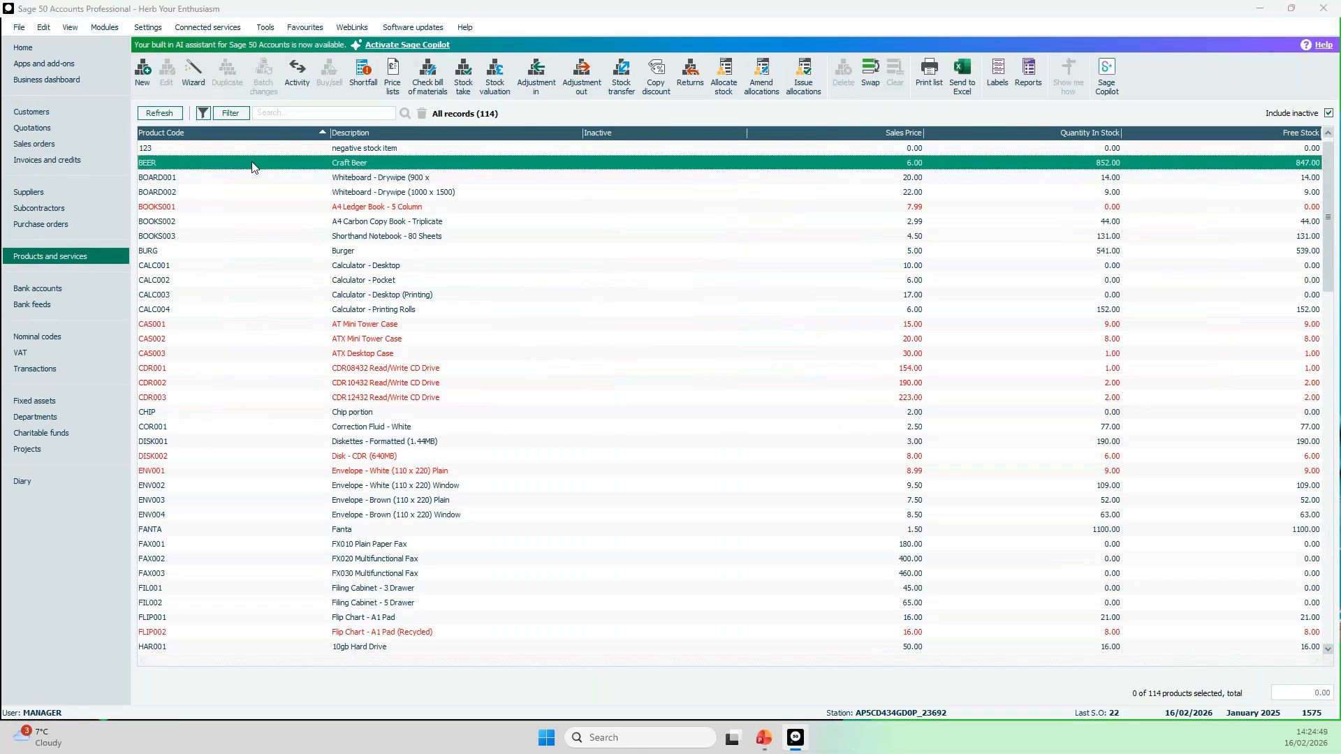
{"action": "double_click", "coordinate": [252, 166]}
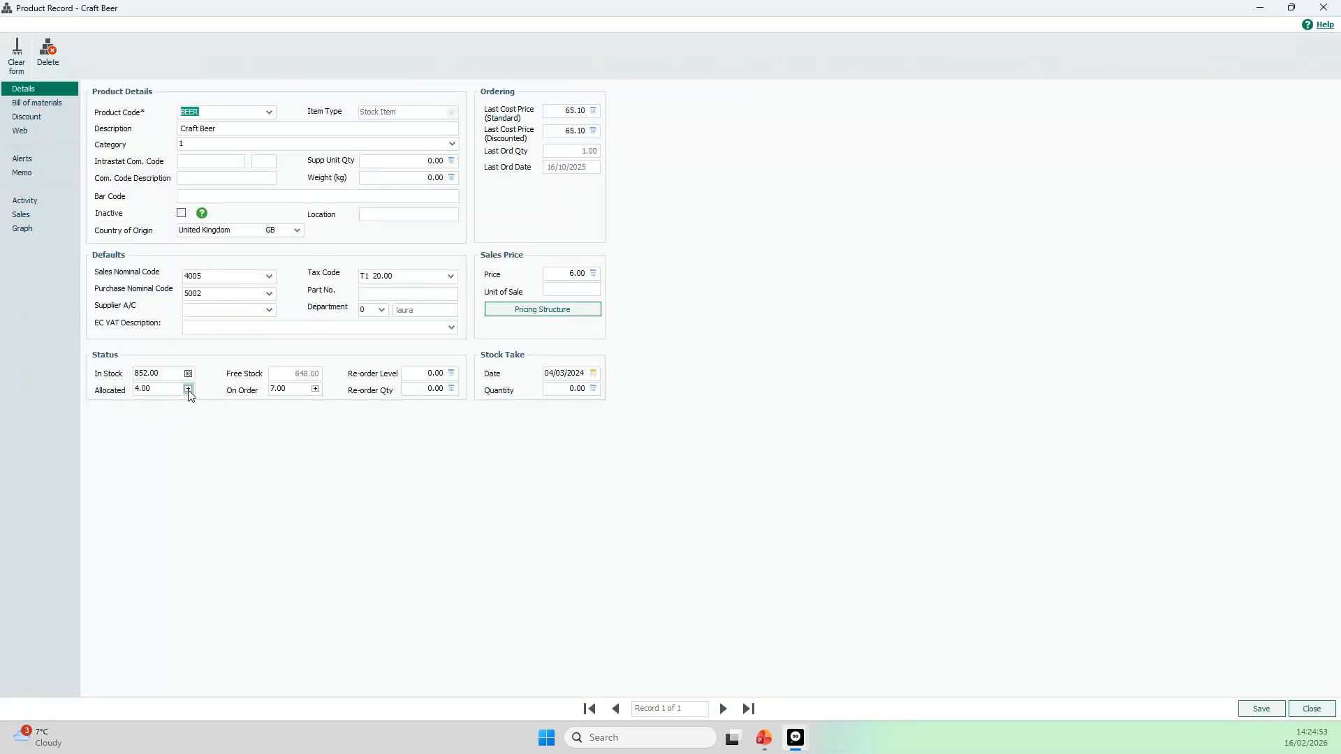
{"action": "left_click", "coordinate": [189, 389]}
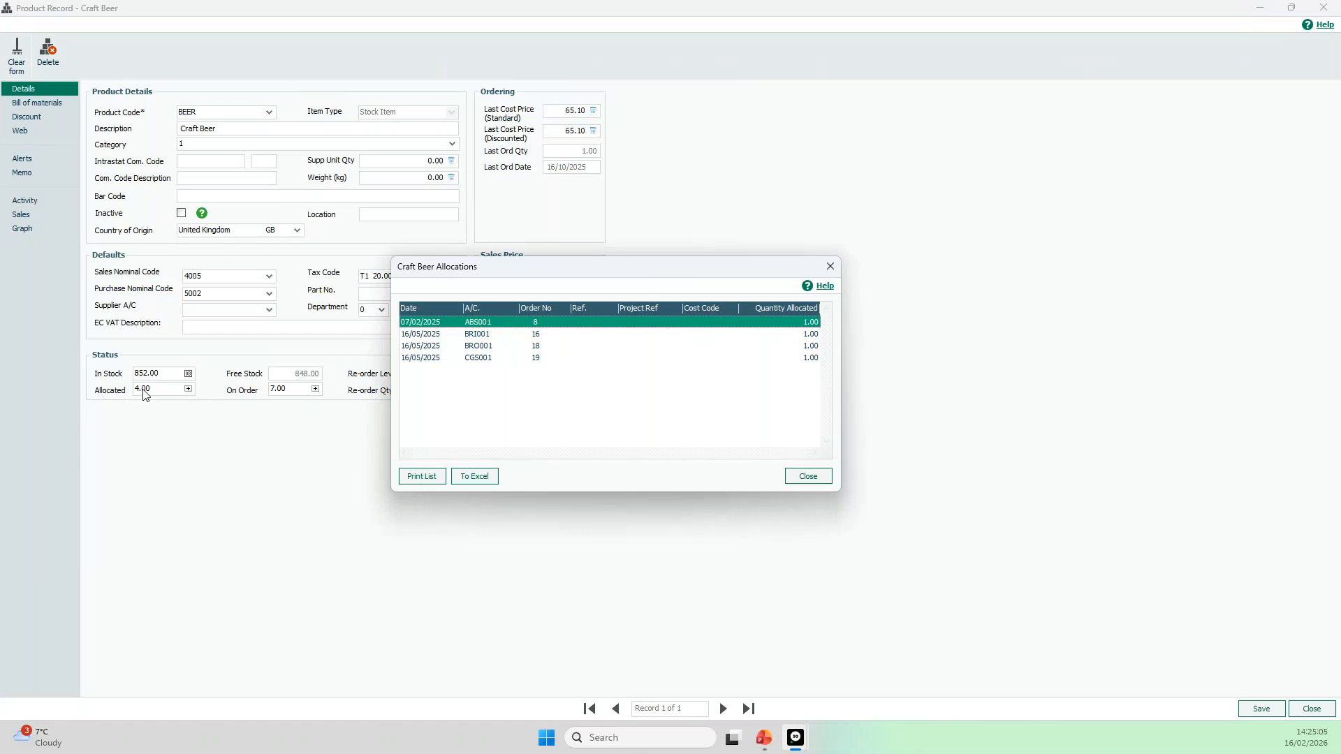
{"action": "left_click", "coordinate": [807, 477]}
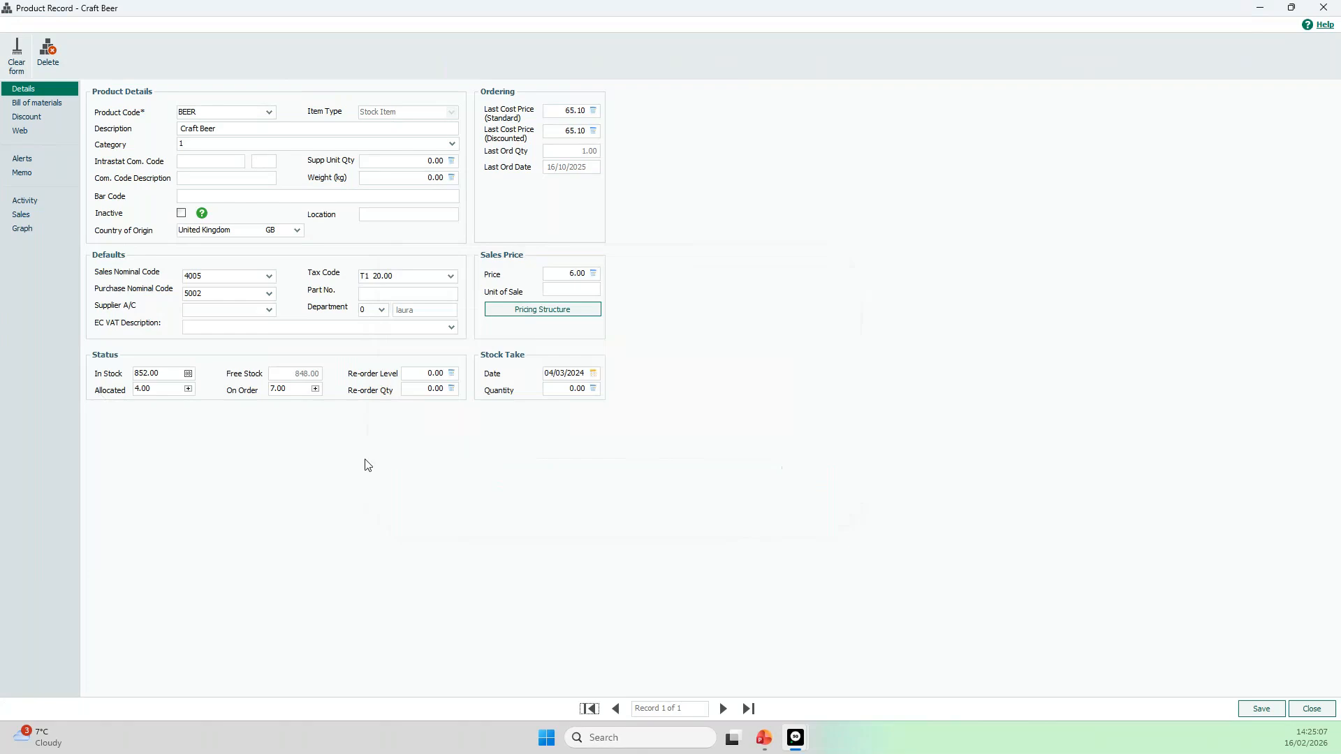
- Examine the purchase orders behind the on-order quantity of Craft Beer
{"action": "left_click", "coordinate": [316, 389]}
{"action": "left_click_drag", "start_coordinate": [574, 269], "coordinate": [693, 276]}
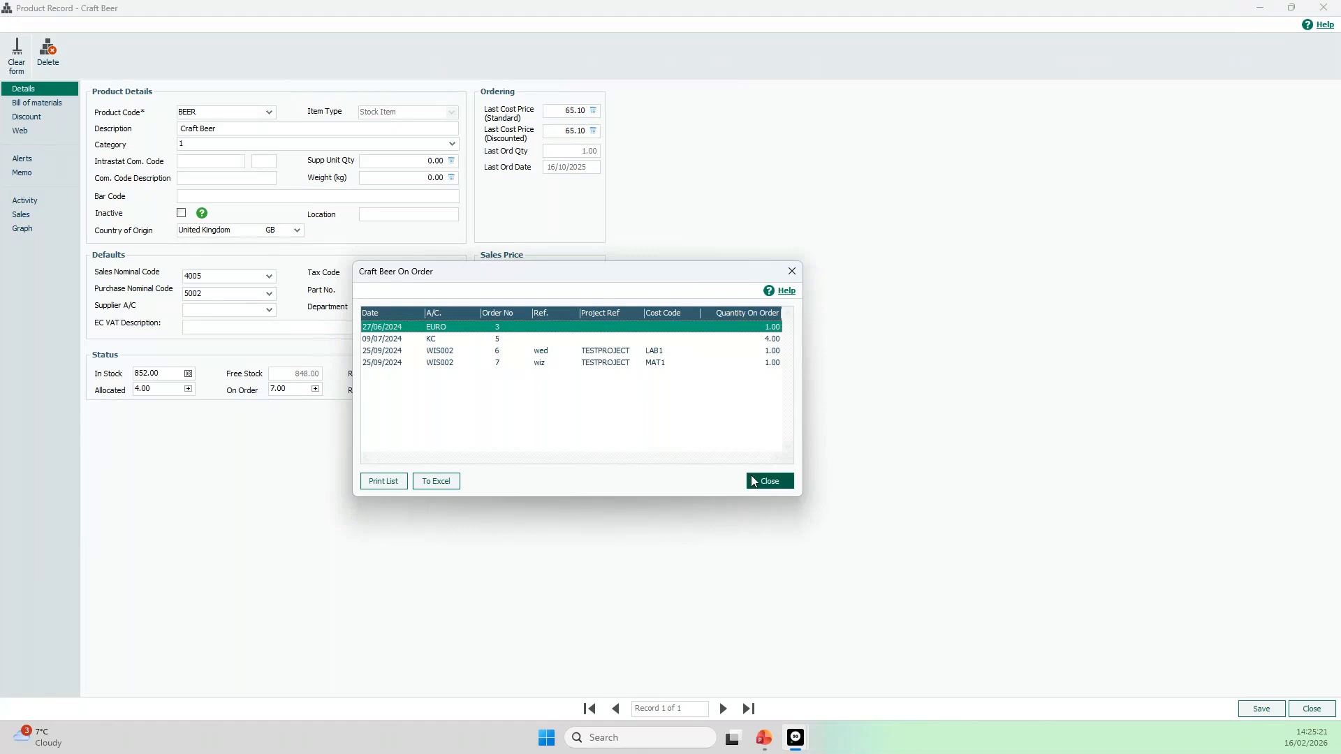
{"action": "left_click", "coordinate": [767, 482]}
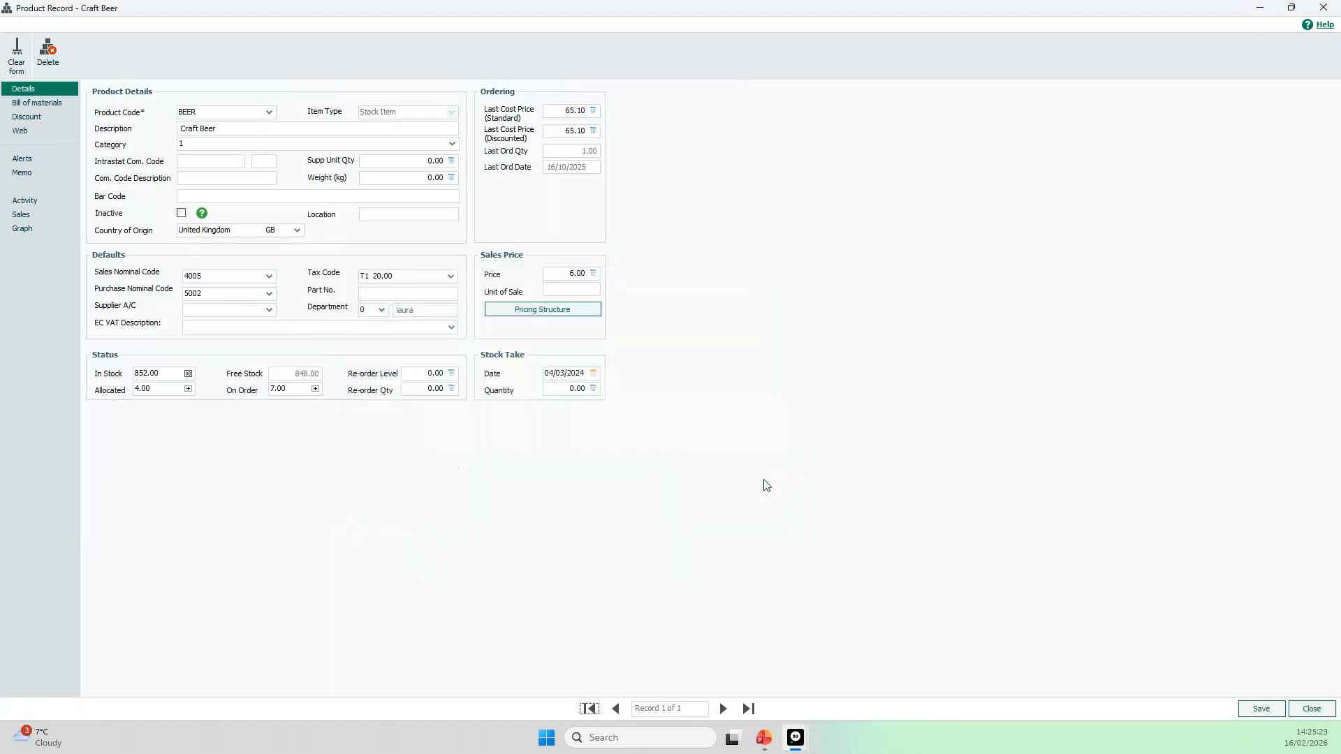
- Close the Craft Beer record and delete the purchase order dated 27/06/2024 from the purchase orders list
{"action": "left_click", "coordinate": [1311, 710]}
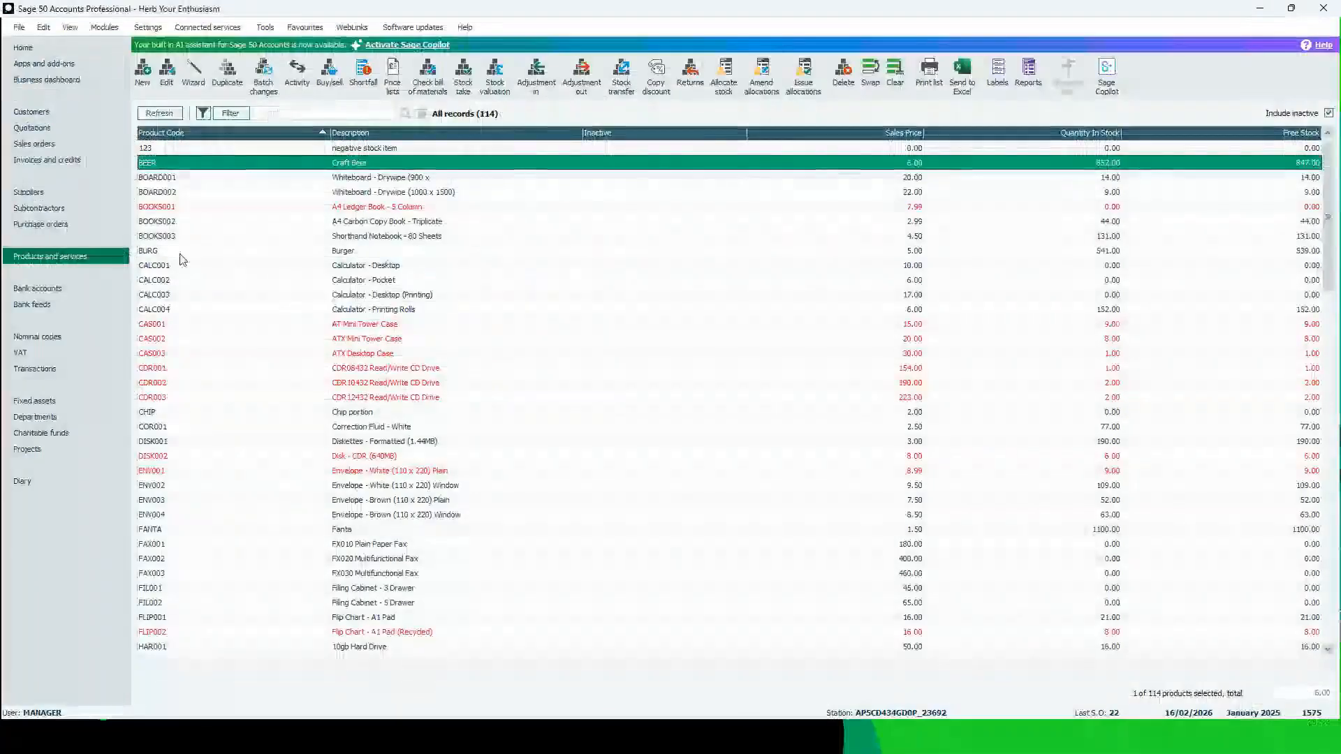
{"action": "left_click", "coordinate": [83, 224]}
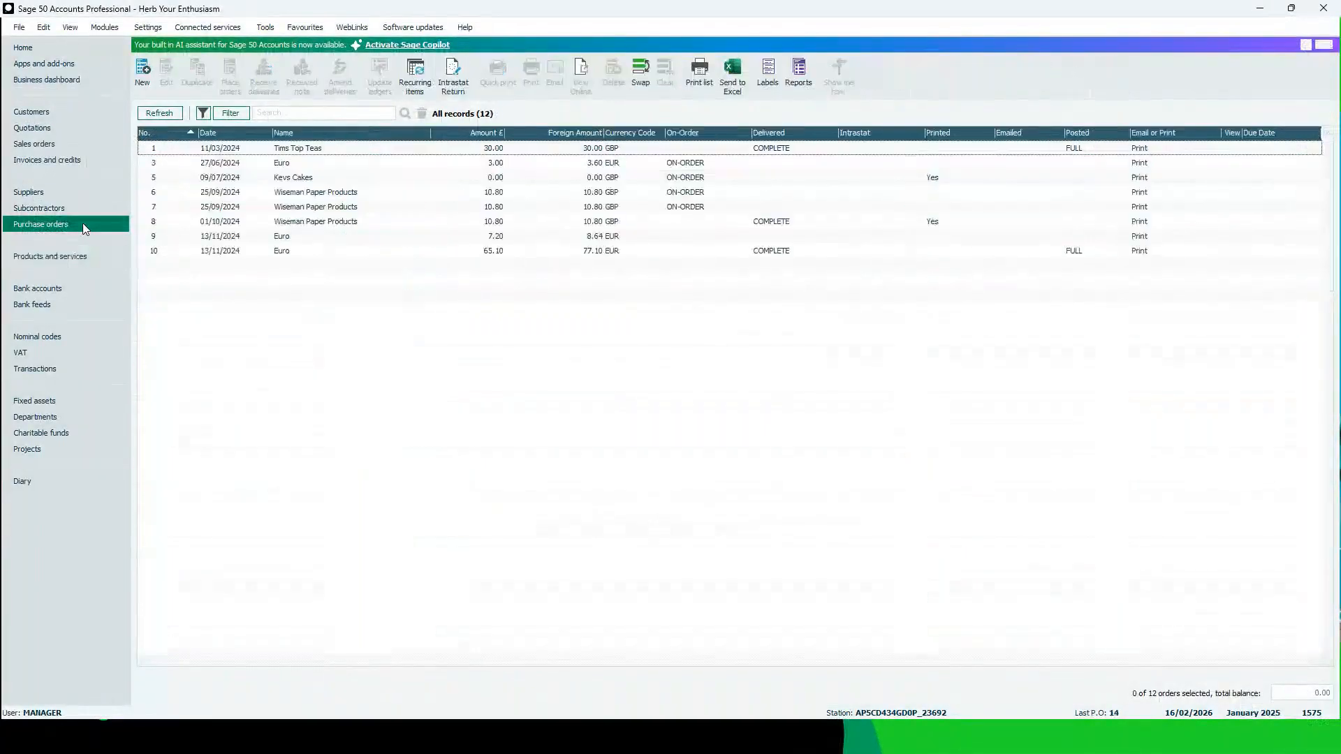
{"action": "left_click", "coordinate": [197, 167]}
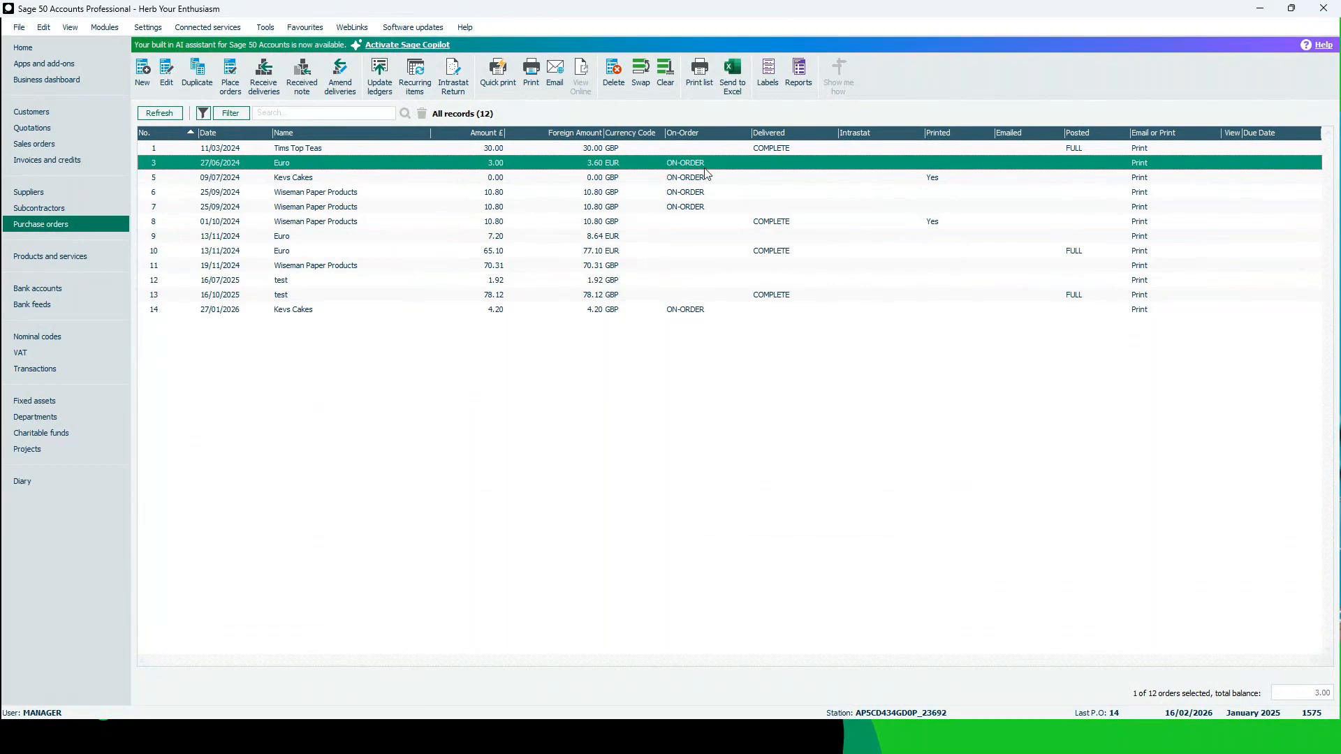
{"action": "left_click", "coordinate": [613, 74]}
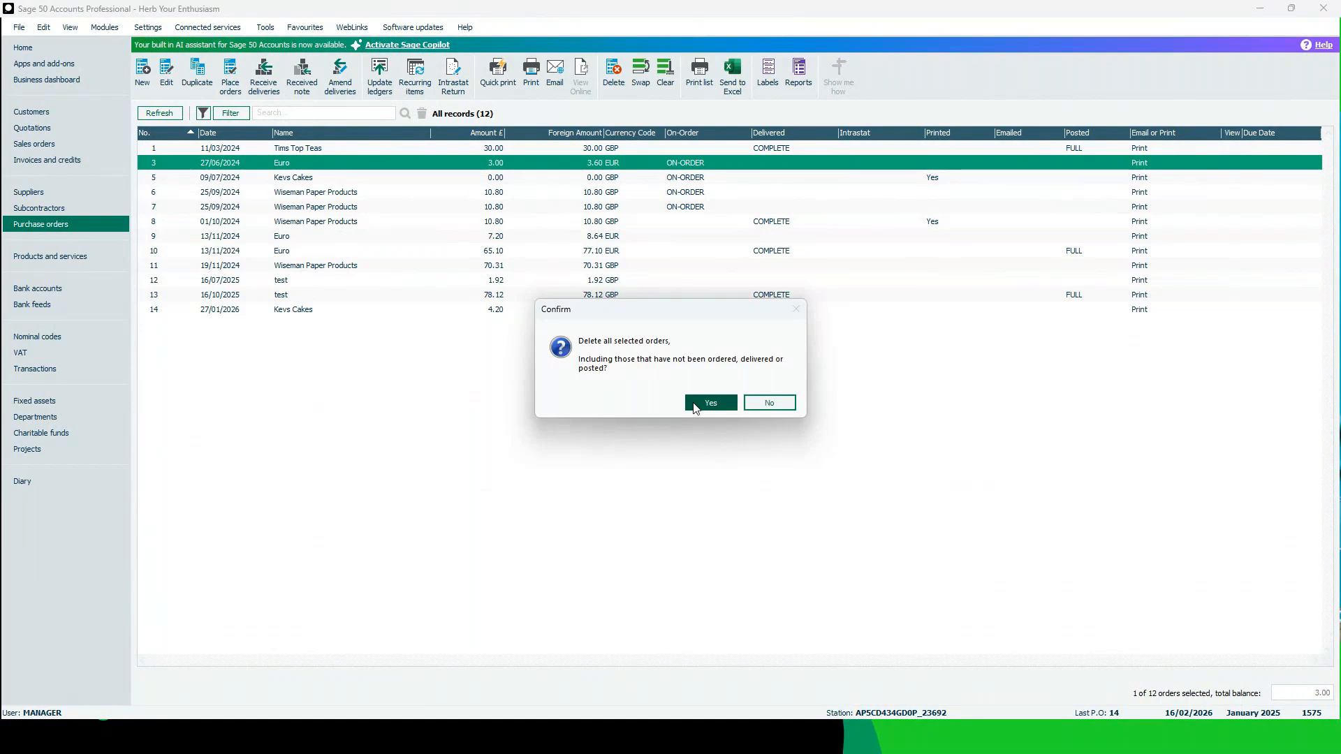
{"action": "left_click", "coordinate": [709, 402]}
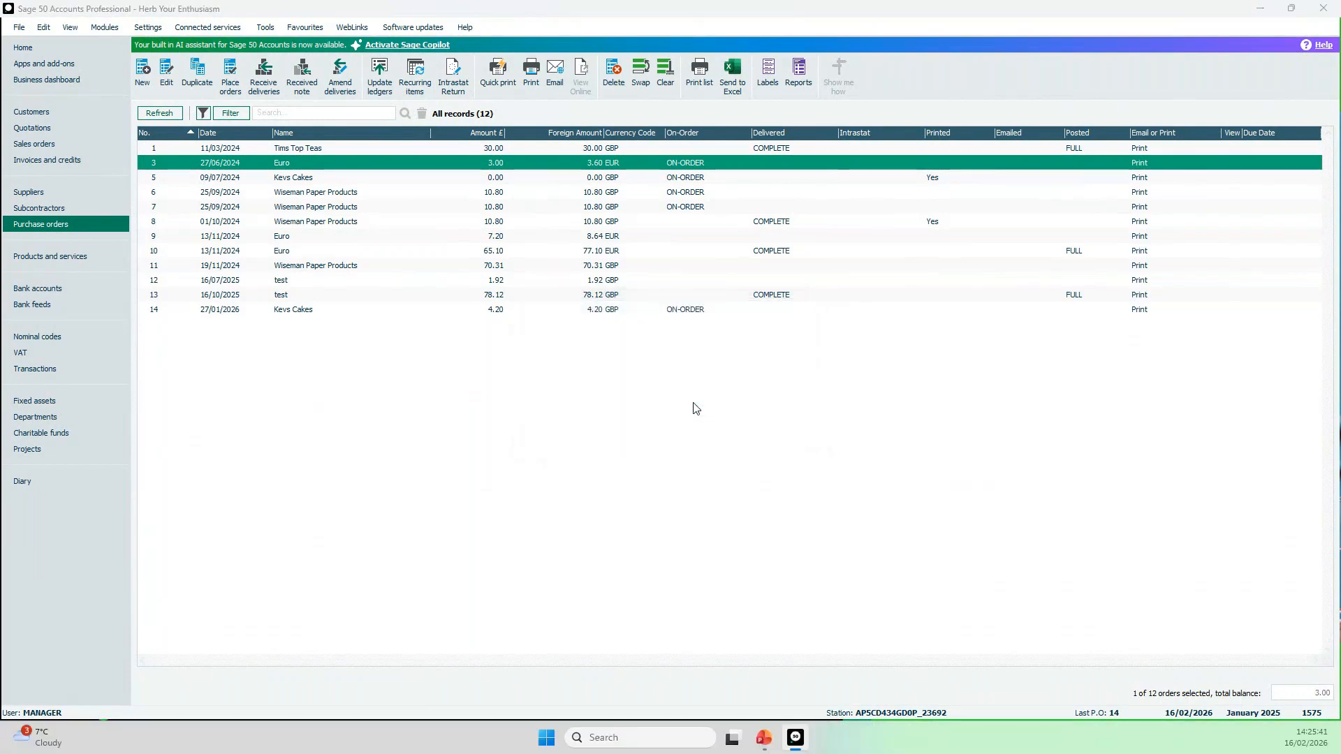
- Reopen the Craft Beer product record, check its on-order quantity, and close the record
{"action": "left_click", "coordinate": [89, 256]}
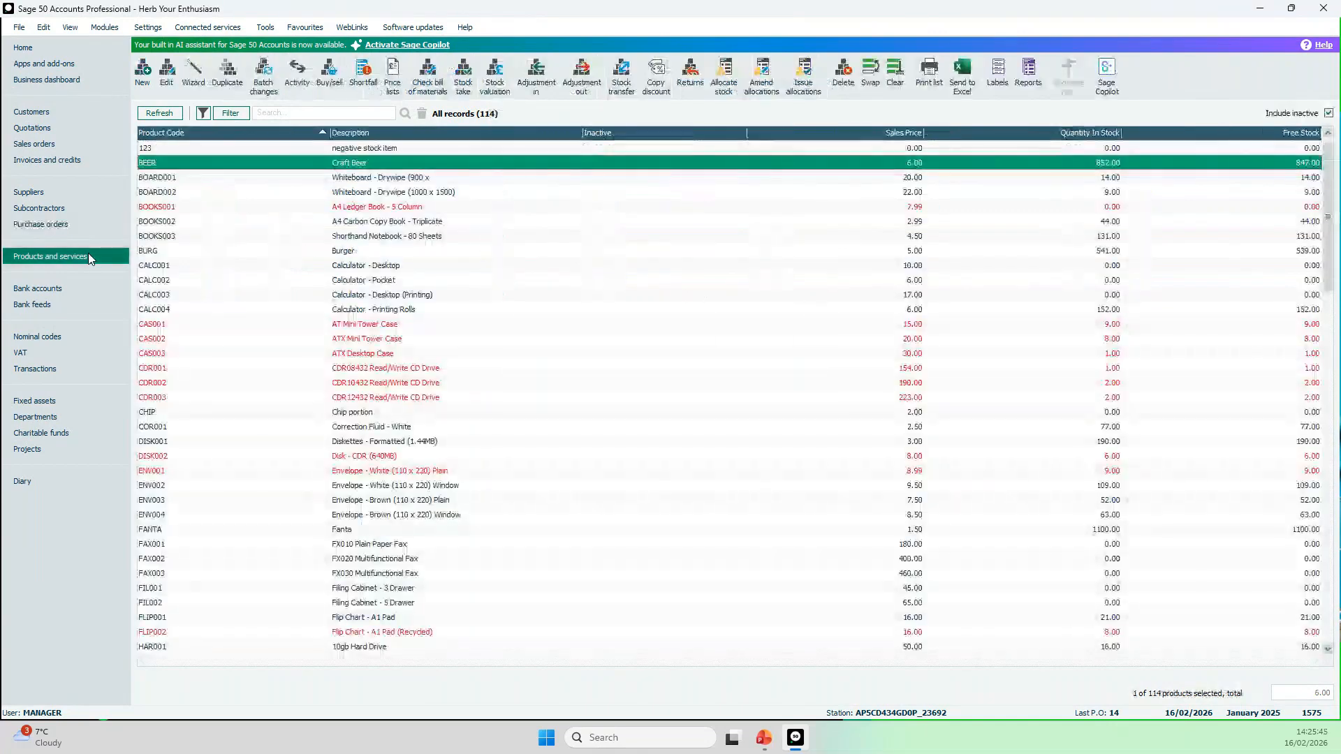
{"action": "left_click", "coordinate": [302, 166]}
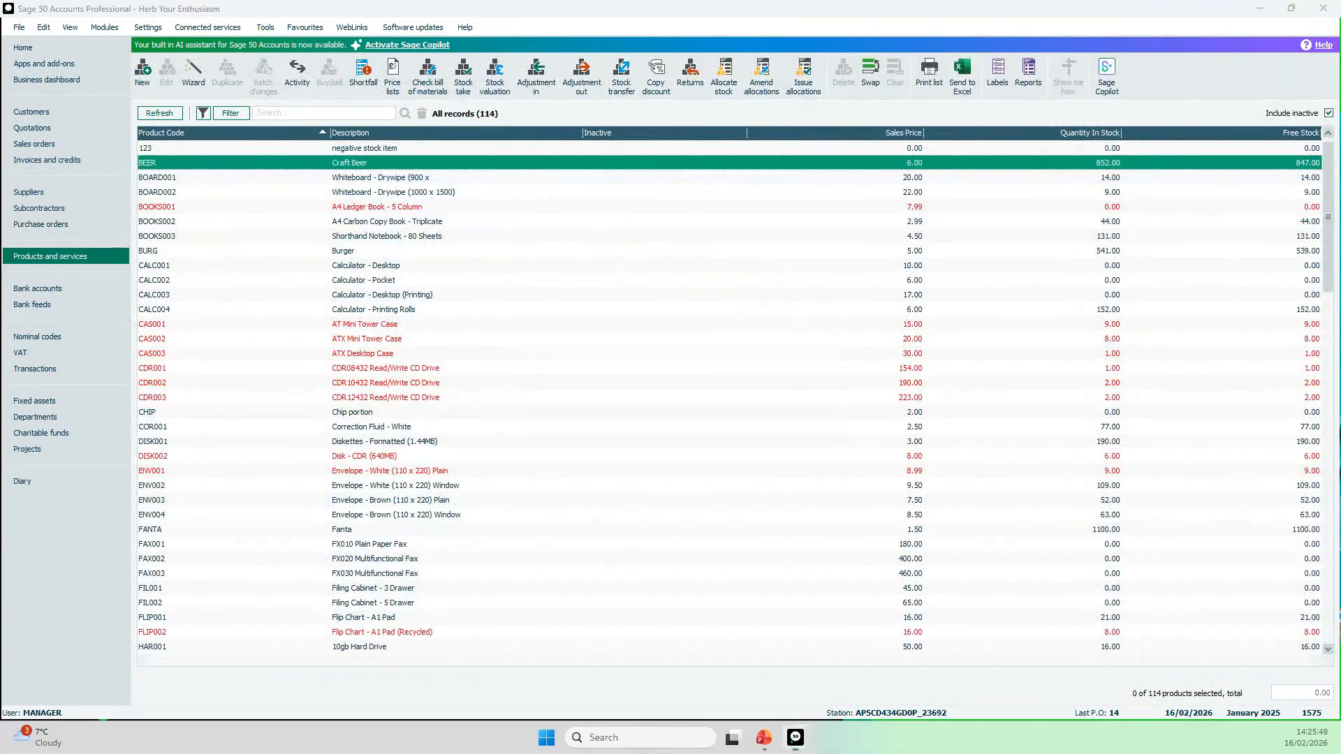
{"action": "key", "text": "Return"}
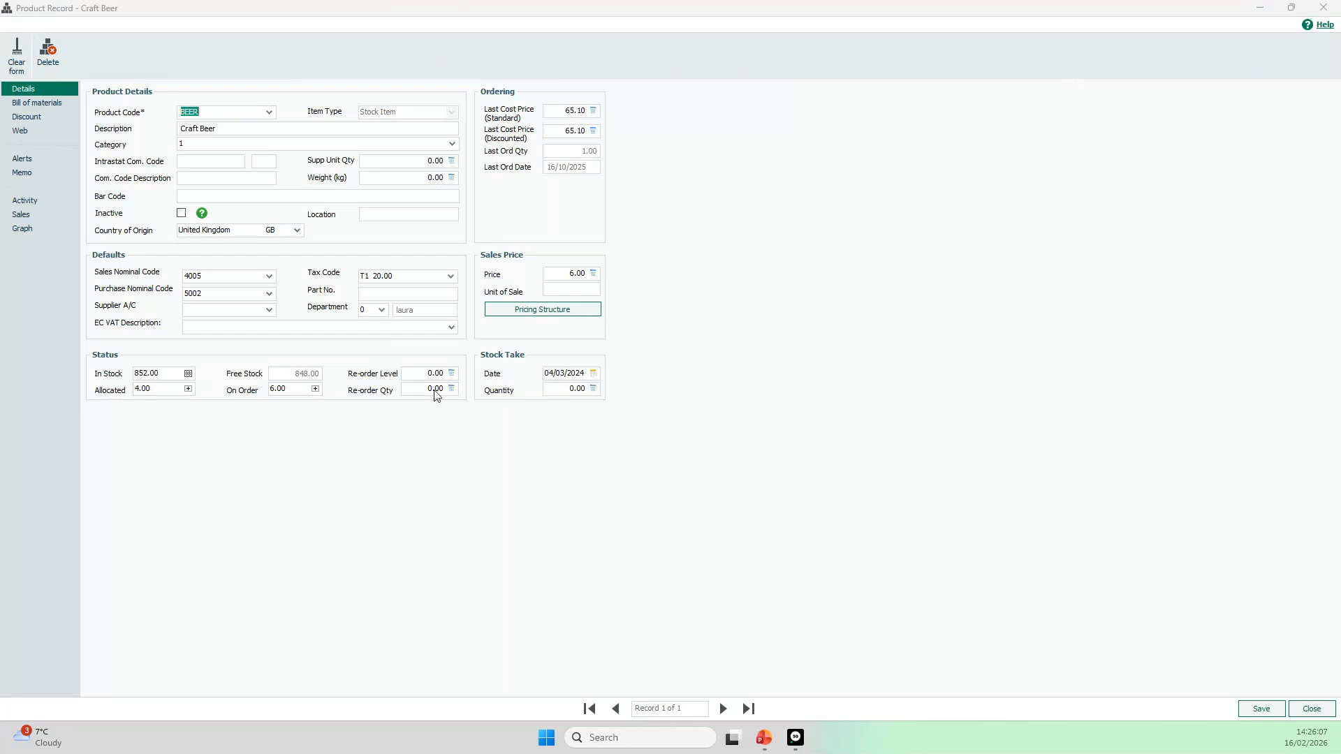
{"action": "left_click", "coordinate": [1316, 712]}
{"action": "left_click", "coordinate": [1317, 710]}
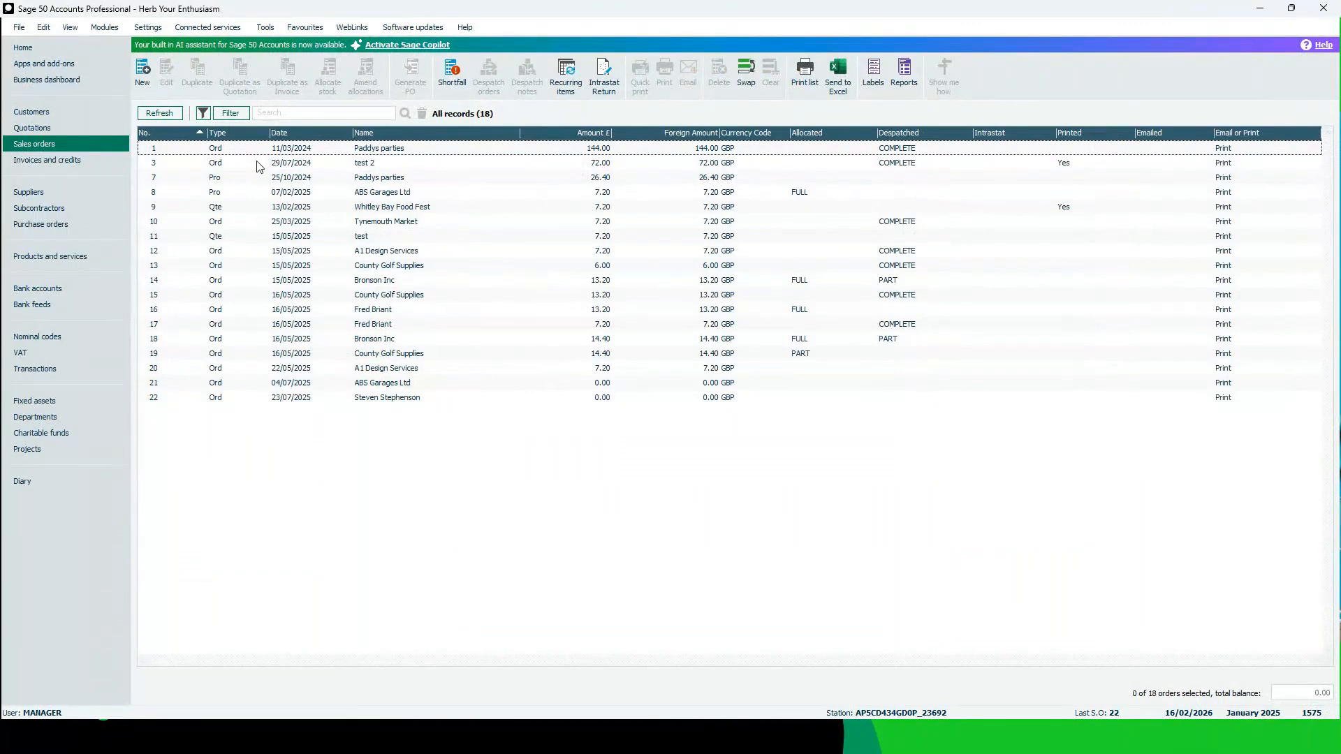
- Select the sales orders dated 29/07/2024, 25/10/2024 and 07/02/2025 together, and switch to the customers list
{"action": "left_click", "coordinate": [282, 162]}
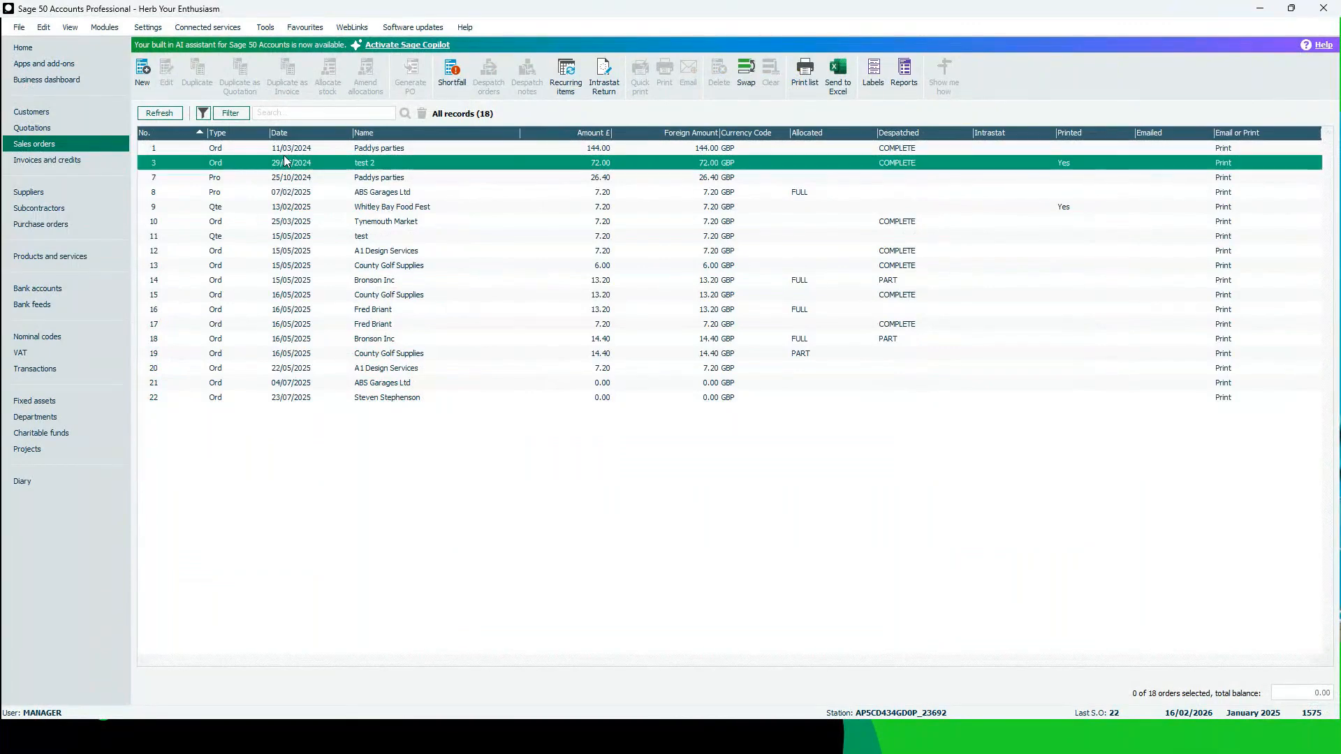
{"action": "left_click", "coordinate": [298, 190], "text": "ctrl"}
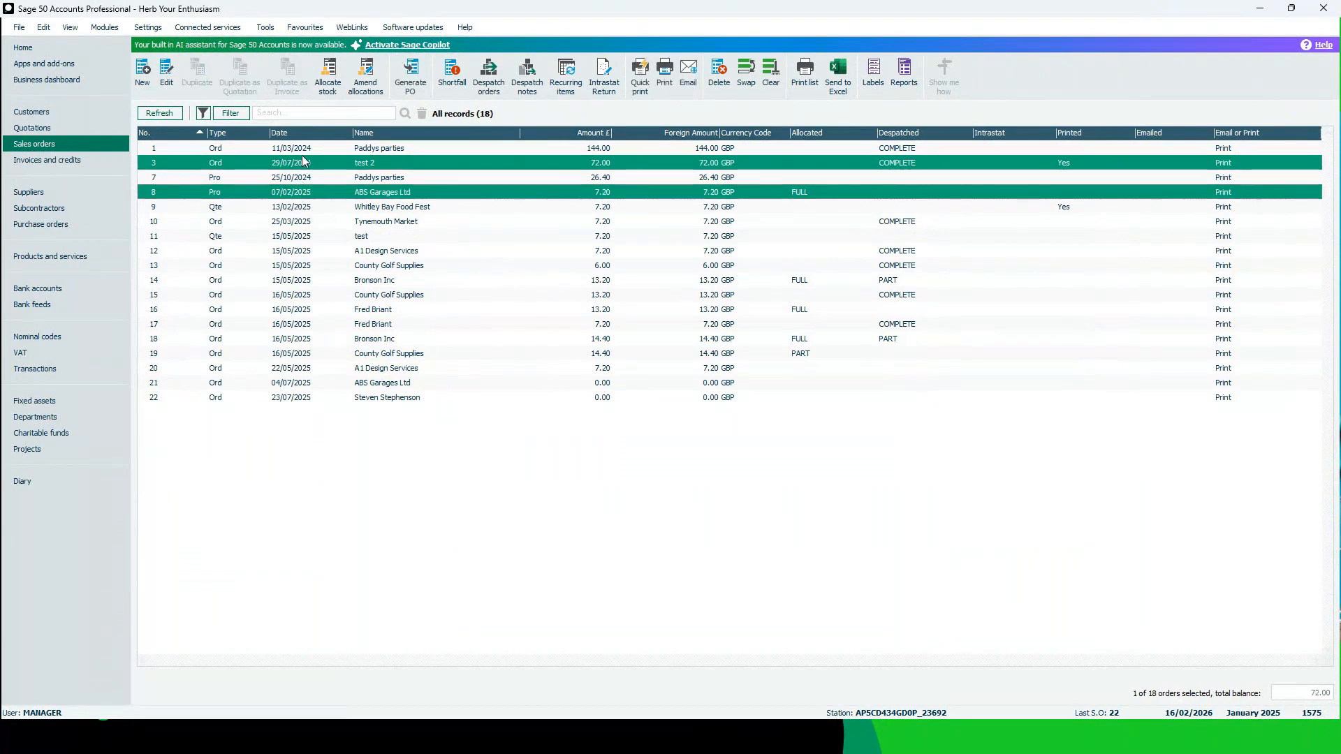
{"action": "left_click", "coordinate": [301, 178], "text": "ctrl"}
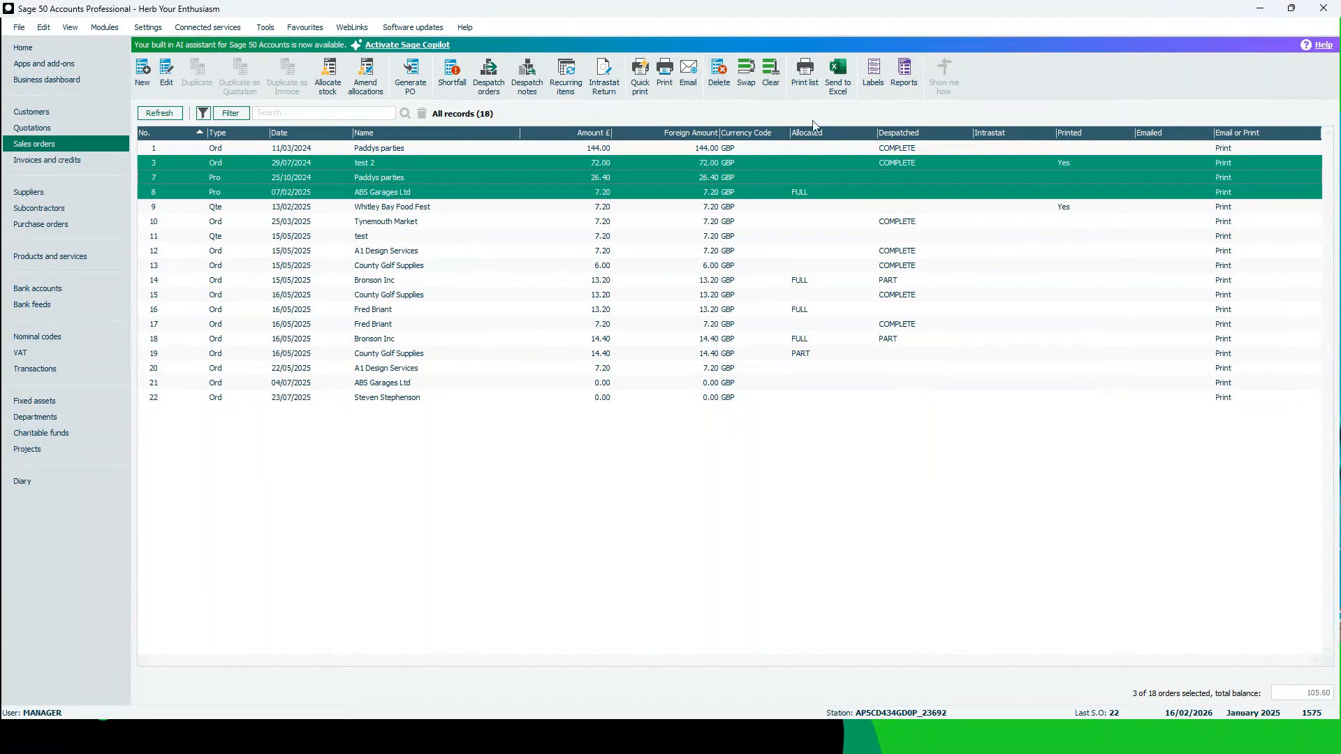
{"action": "left_click", "coordinate": [42, 114]}
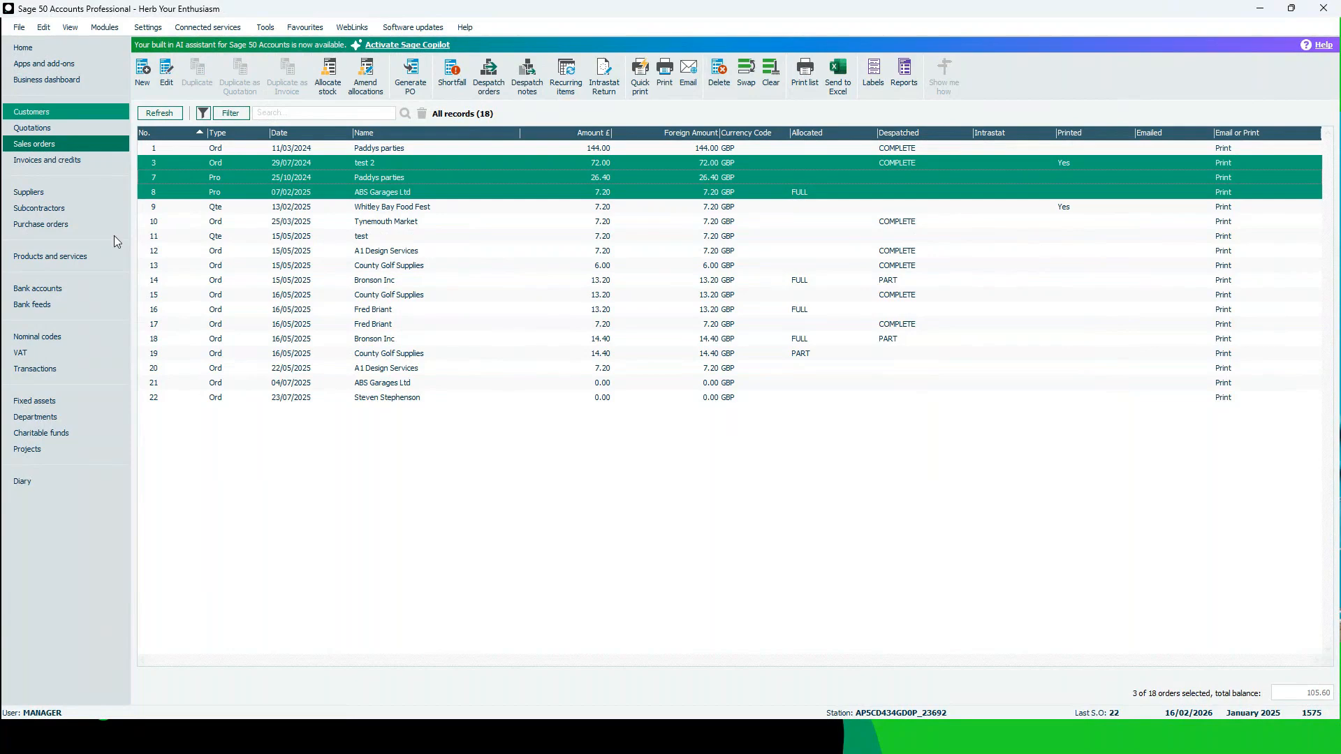
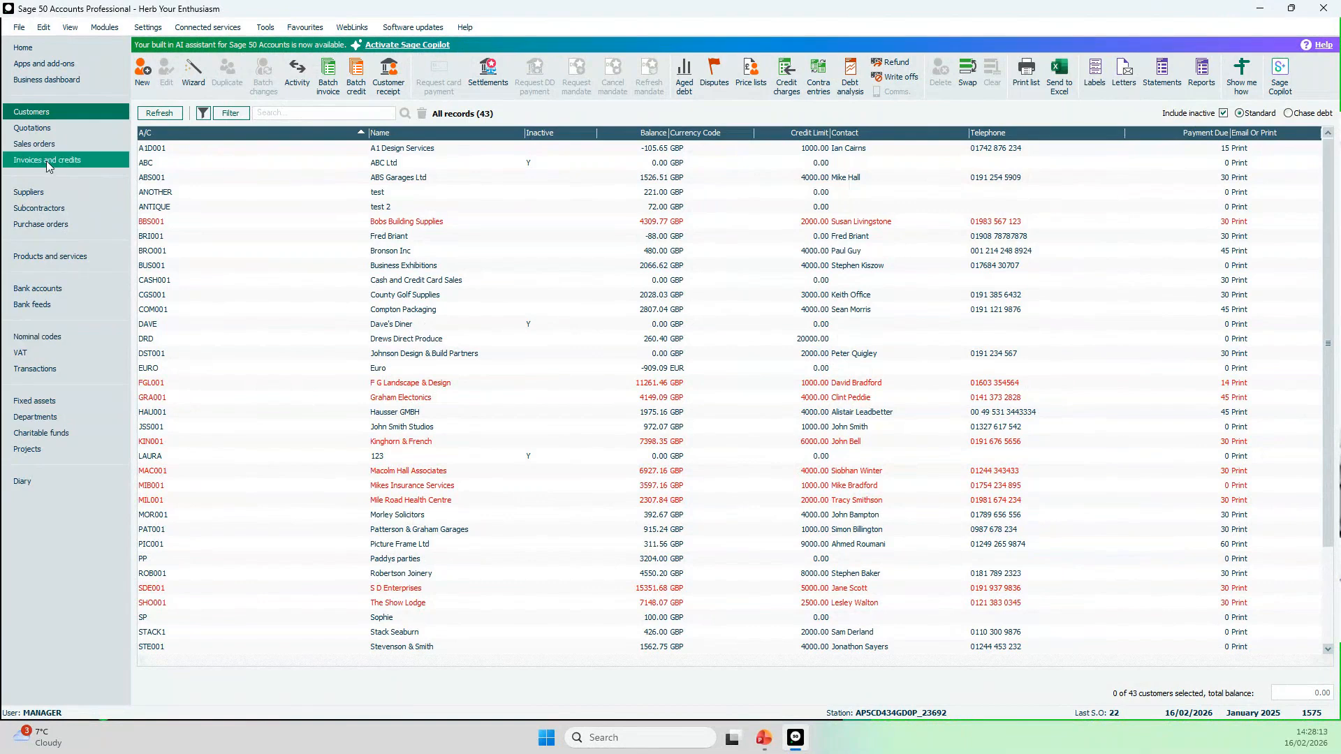
- Try to delete the open quotation dated 13/02/2025 from the quotations list
{"action": "left_click", "coordinate": [66, 130]}
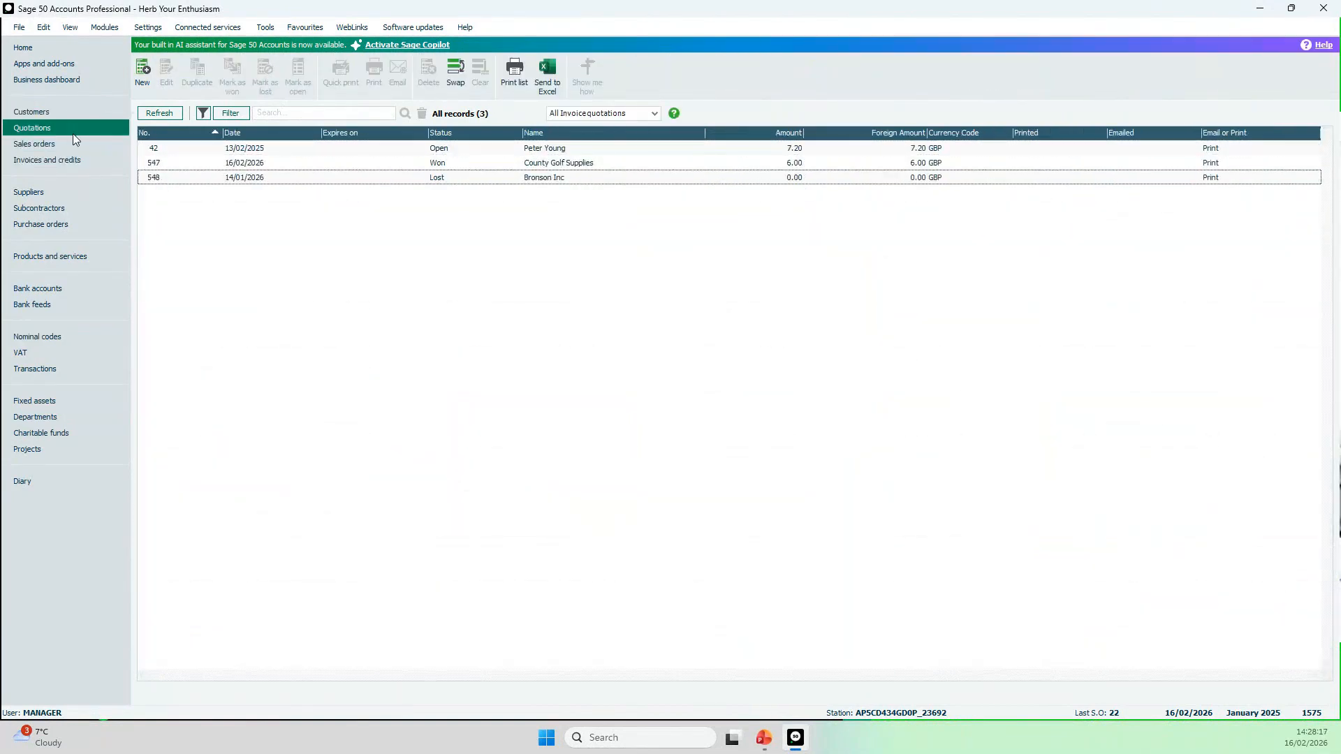
{"action": "left_click", "coordinate": [451, 149]}
{"action": "left_click", "coordinate": [429, 80]}
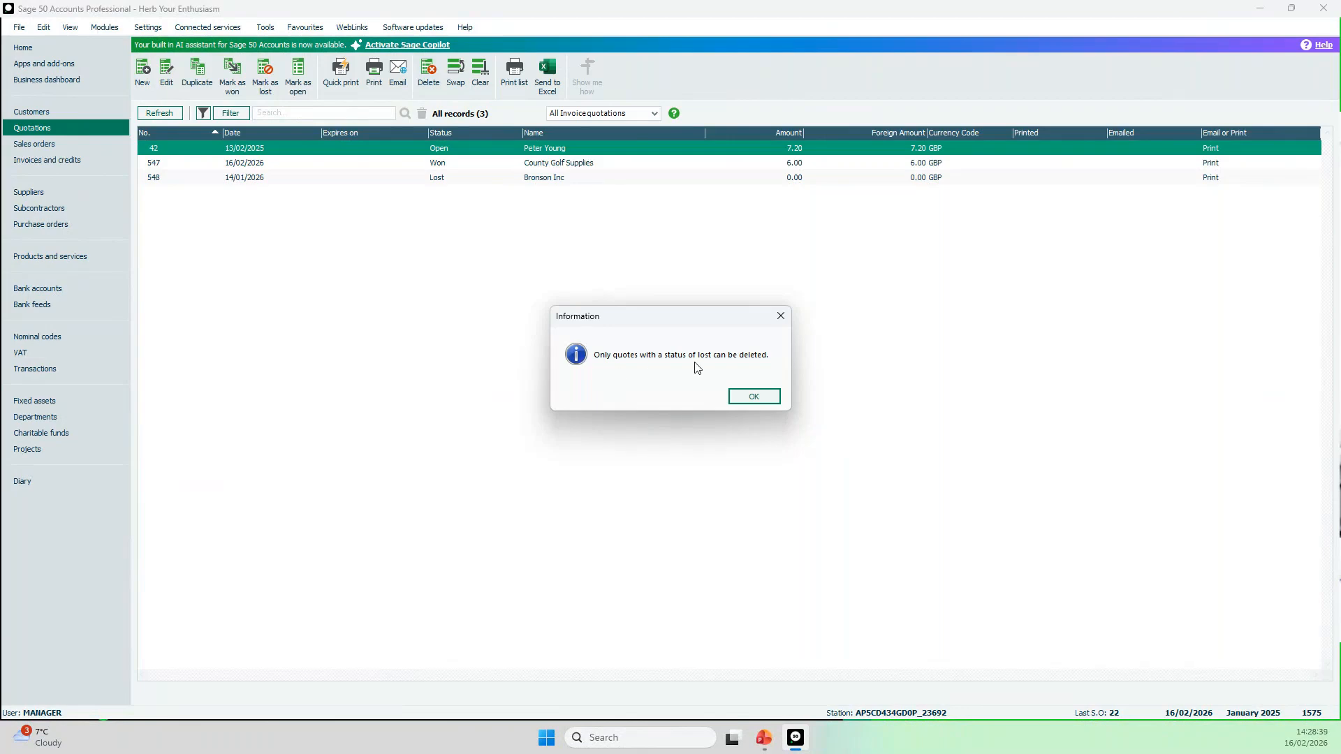
{"action": "left_click", "coordinate": [754, 397]}
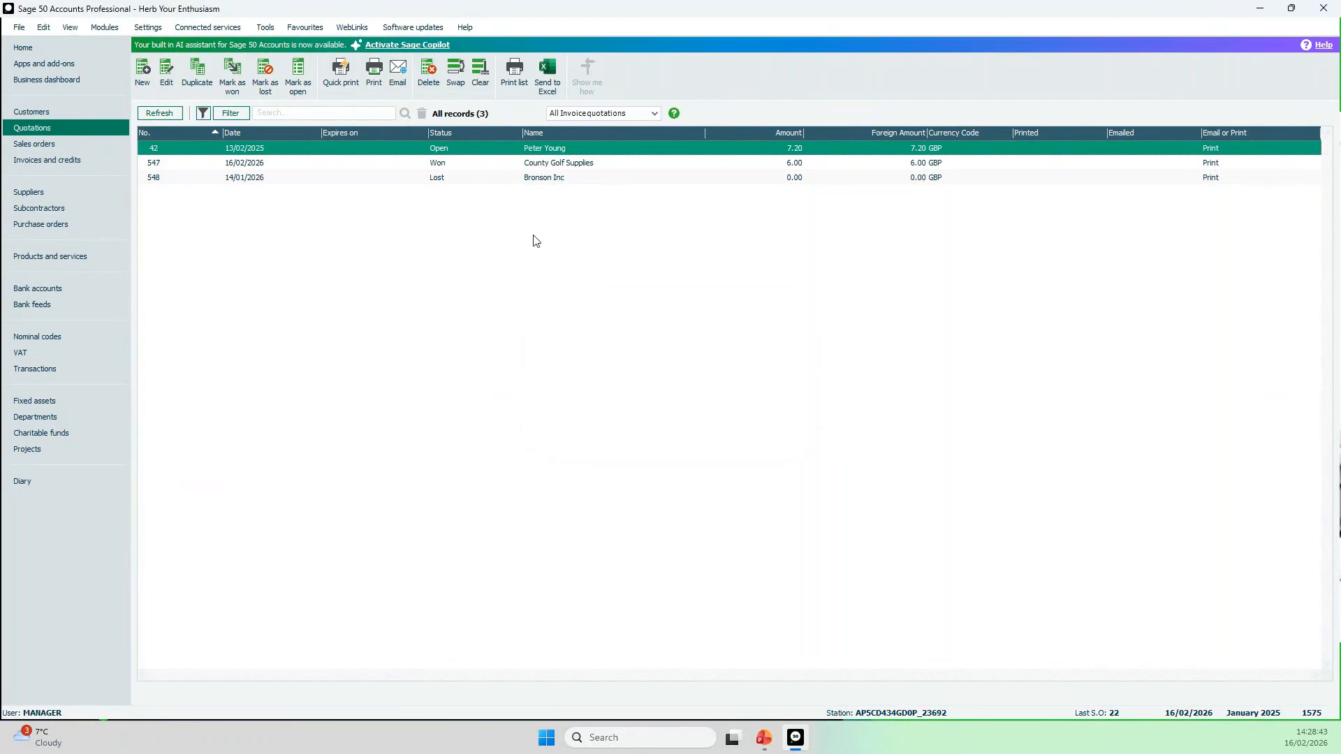
- Delete the lost quotation for Bronson Inc dated 14/01/2026 from the quotations list
{"action": "left_click", "coordinate": [447, 179], "text": "ctrl"}
{"action": "left_click", "coordinate": [458, 151], "text": "ctrl"}
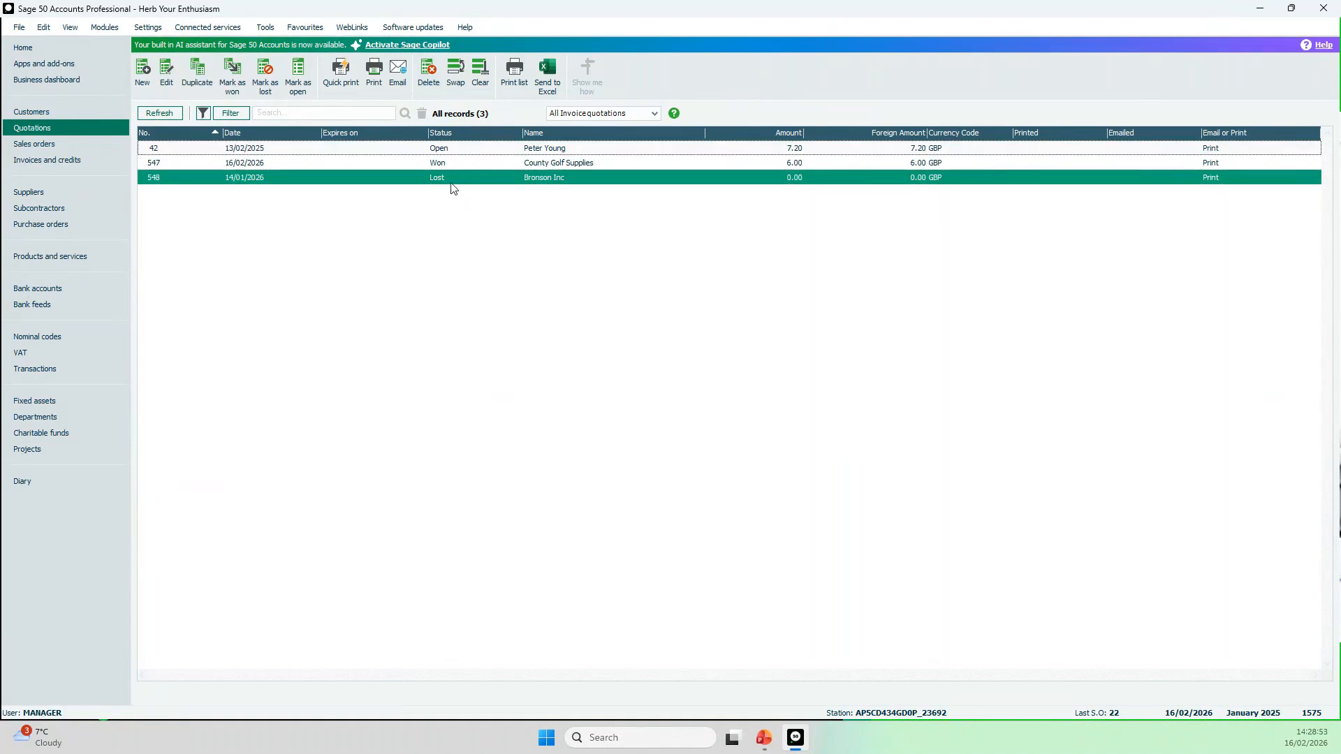
{"action": "left_click", "coordinate": [429, 79]}
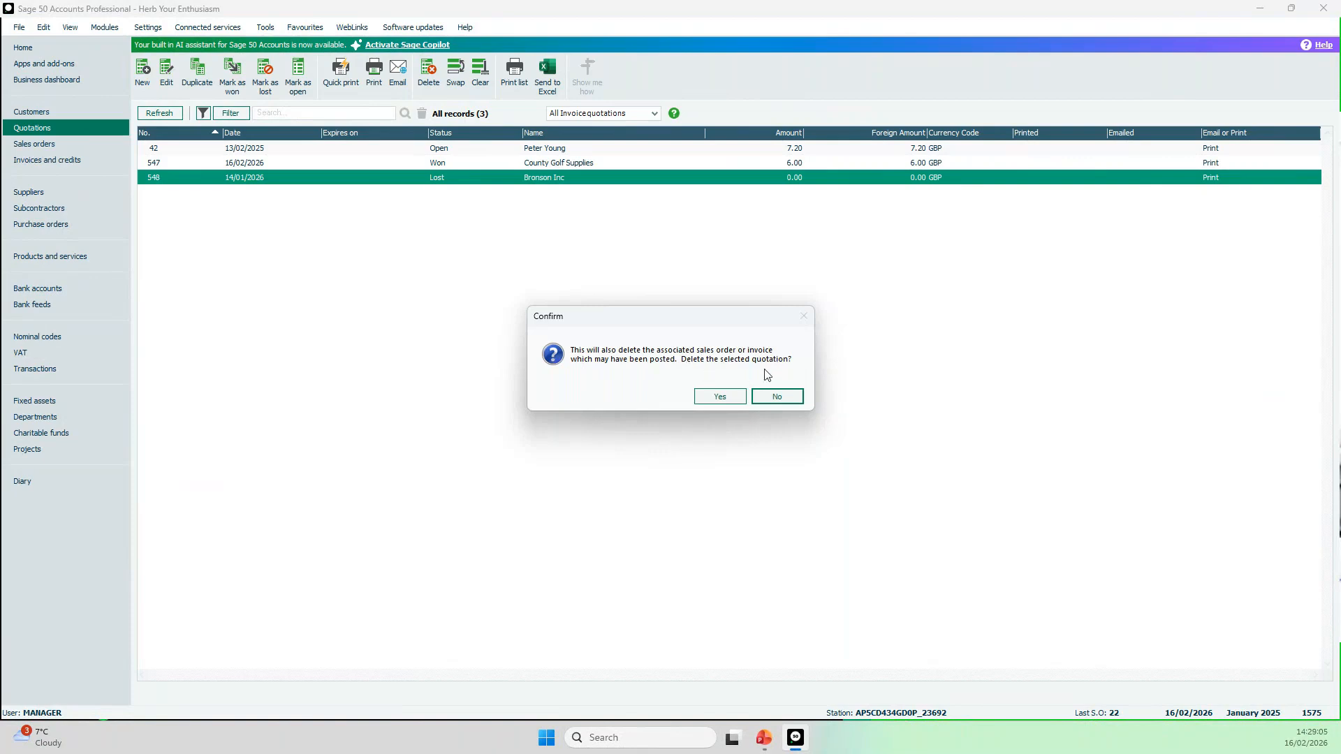
{"action": "left_click", "coordinate": [701, 396]}
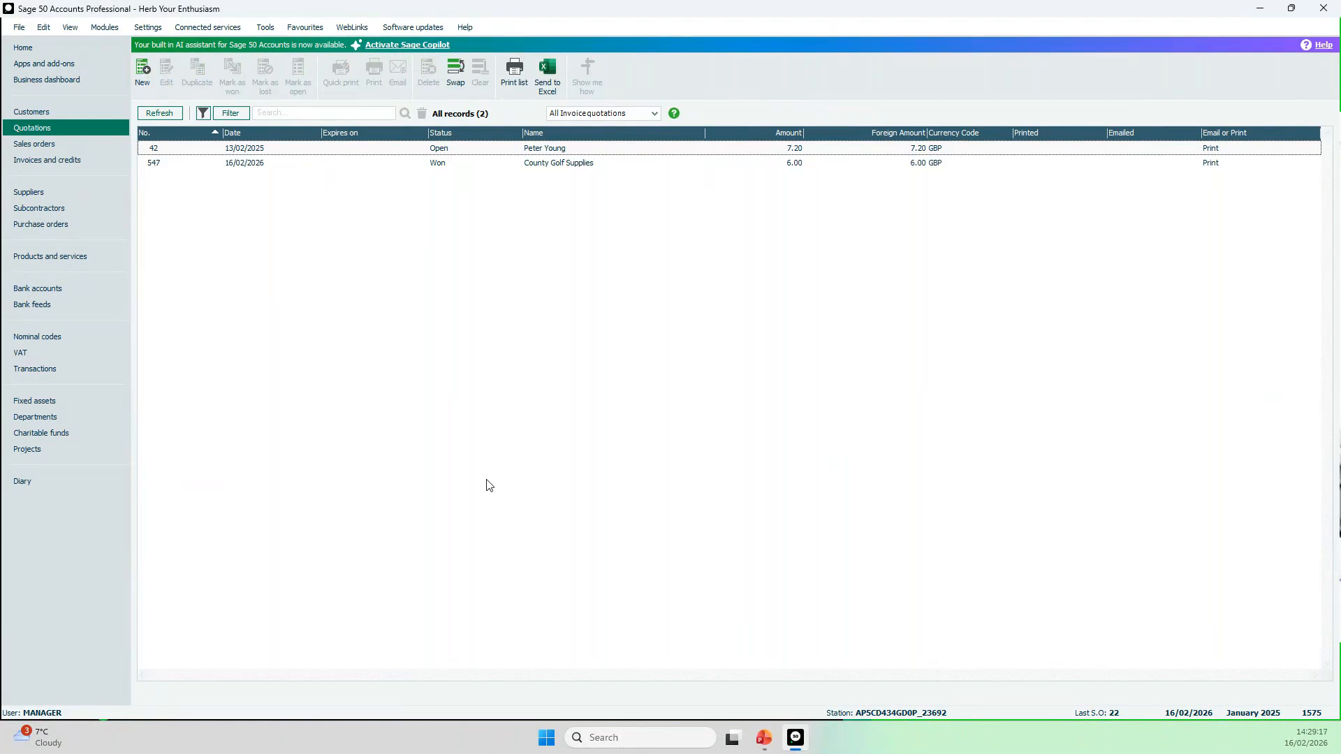
- Delete the open quotation dated 13/02/2025 through the invoices and credits list, and check the quotations list
{"action": "left_click", "coordinate": [327, 150]}
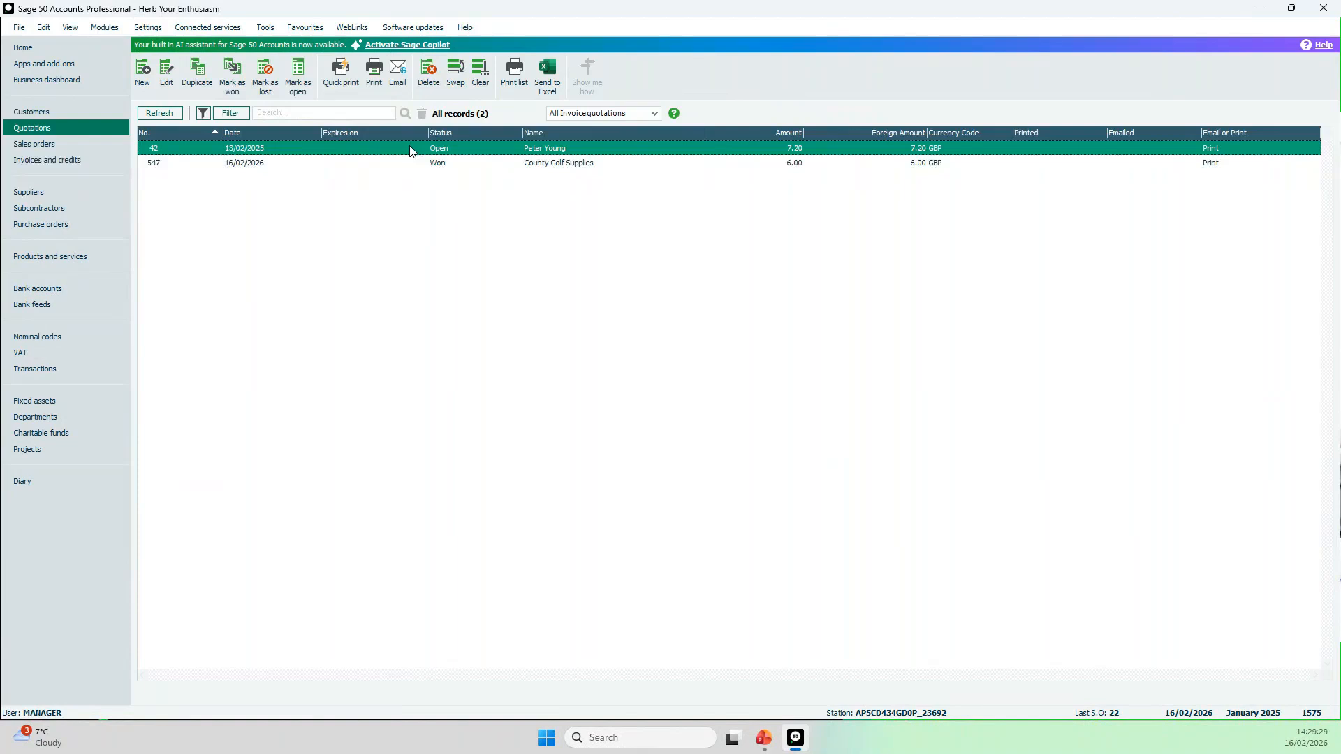
{"action": "left_click", "coordinate": [83, 161]}
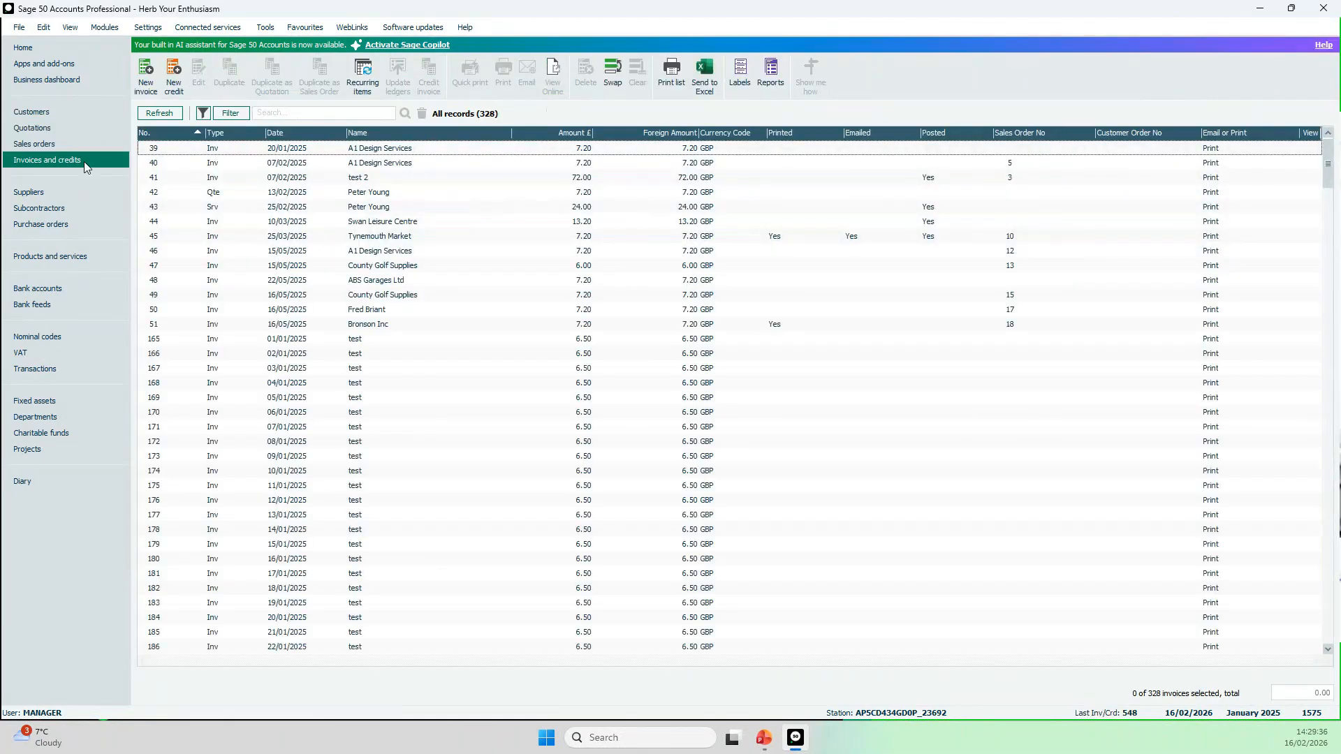
{"action": "key", "text": "ctrl+End"}
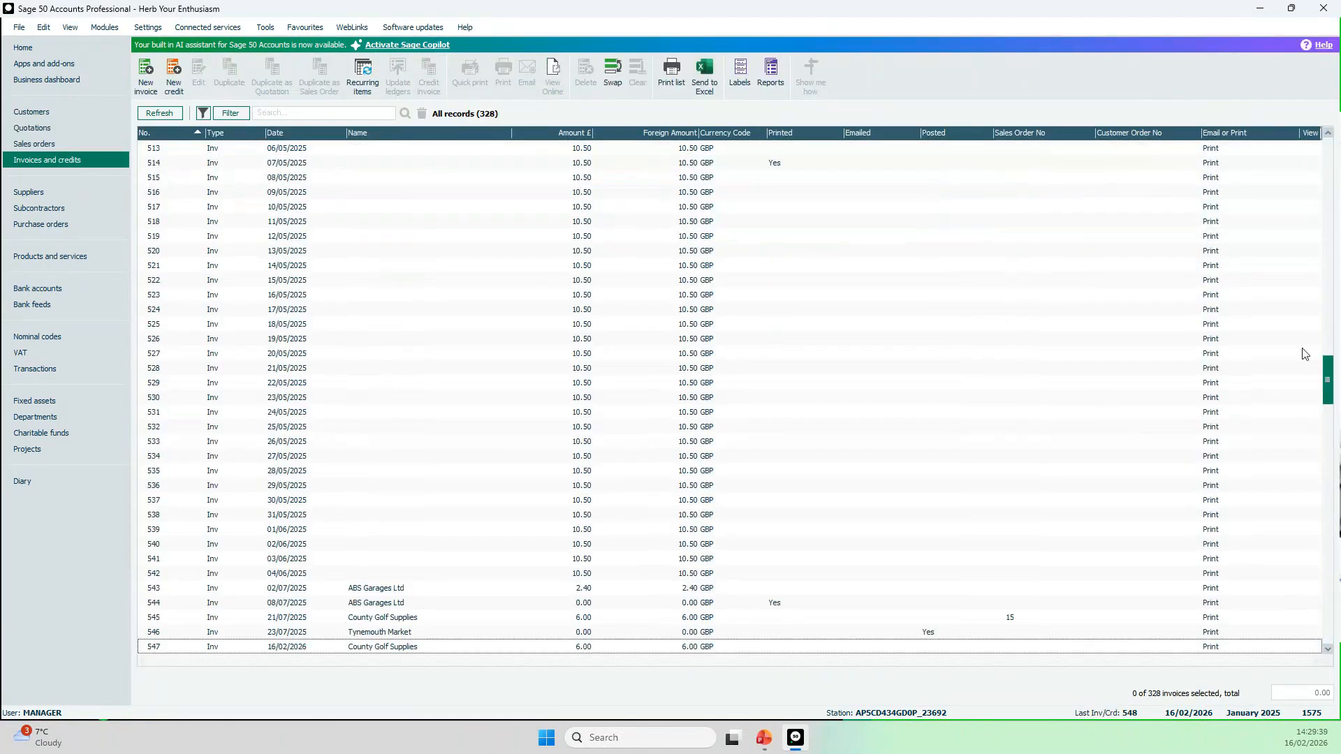
{"action": "left_click_drag", "start_coordinate": [1305, 353], "coordinate": [1310, 138]}
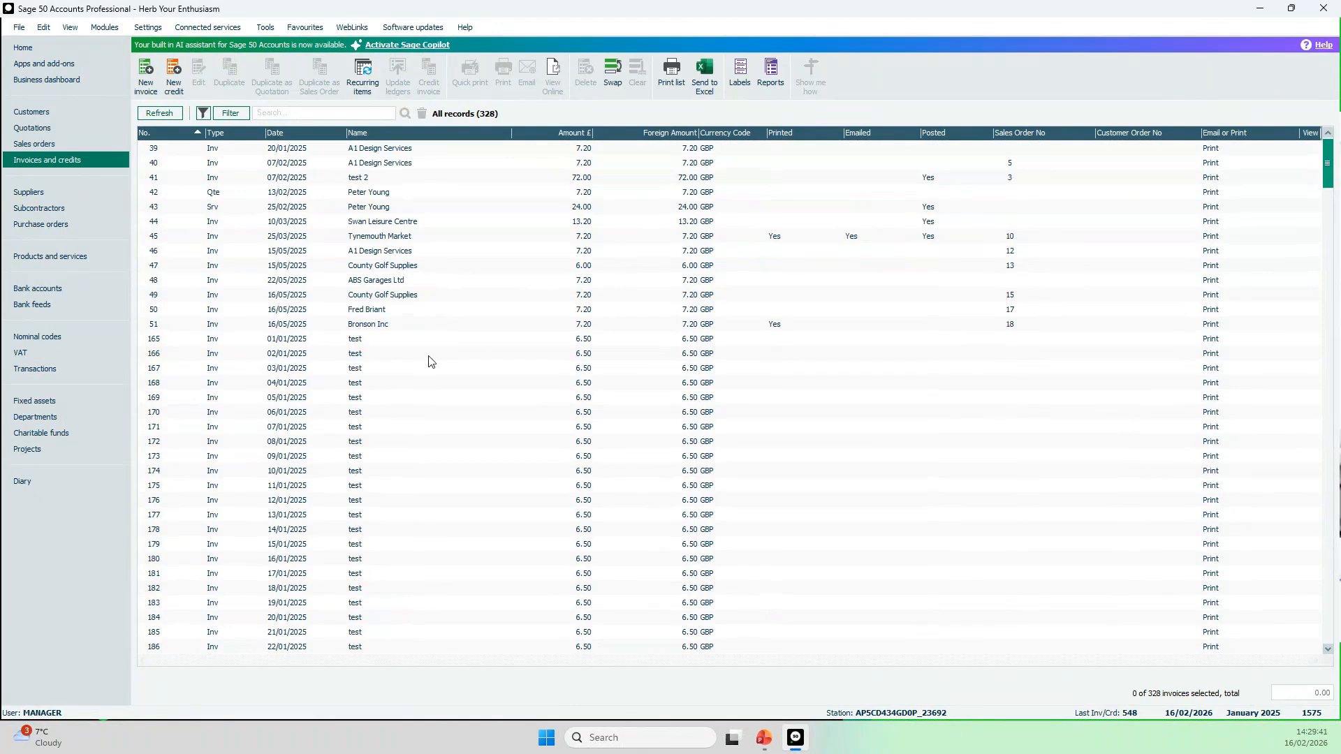
{"action": "left_click", "coordinate": [195, 194]}
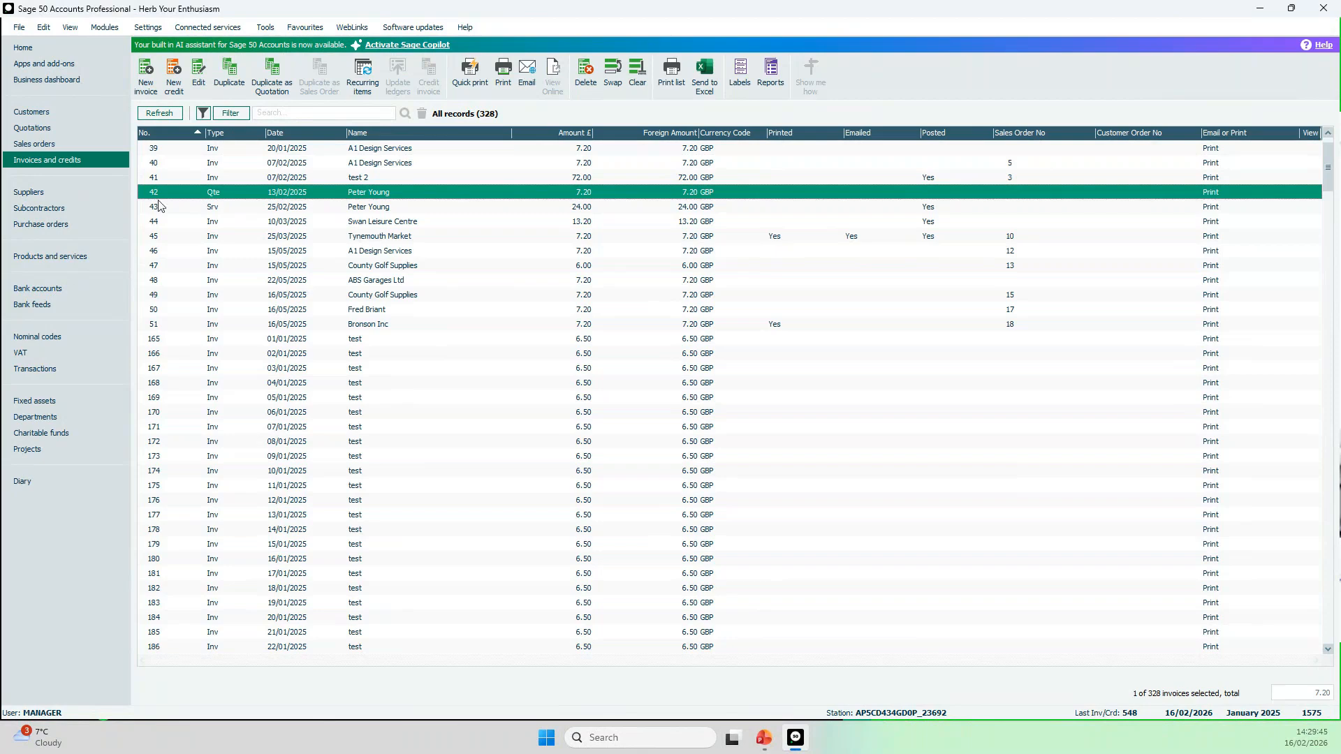
{"action": "left_click", "coordinate": [50, 127]}
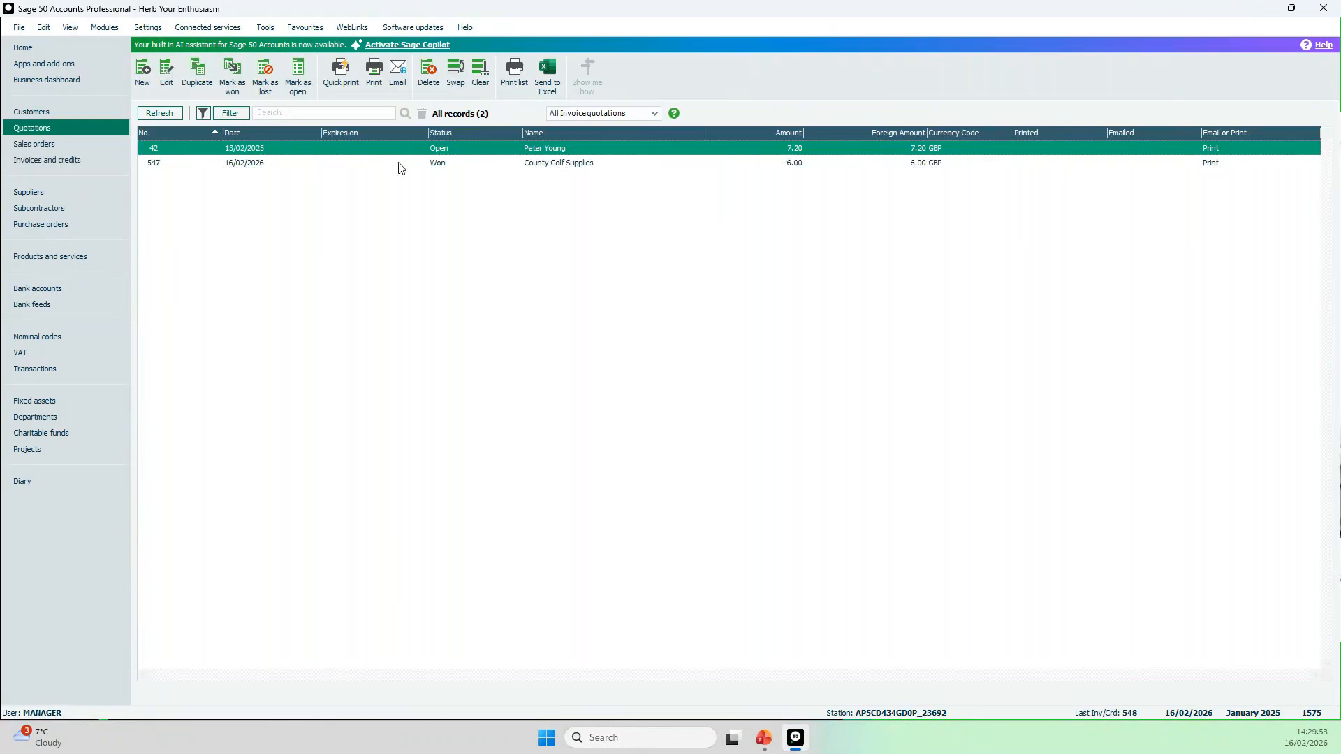
{"action": "left_click", "coordinate": [51, 163]}
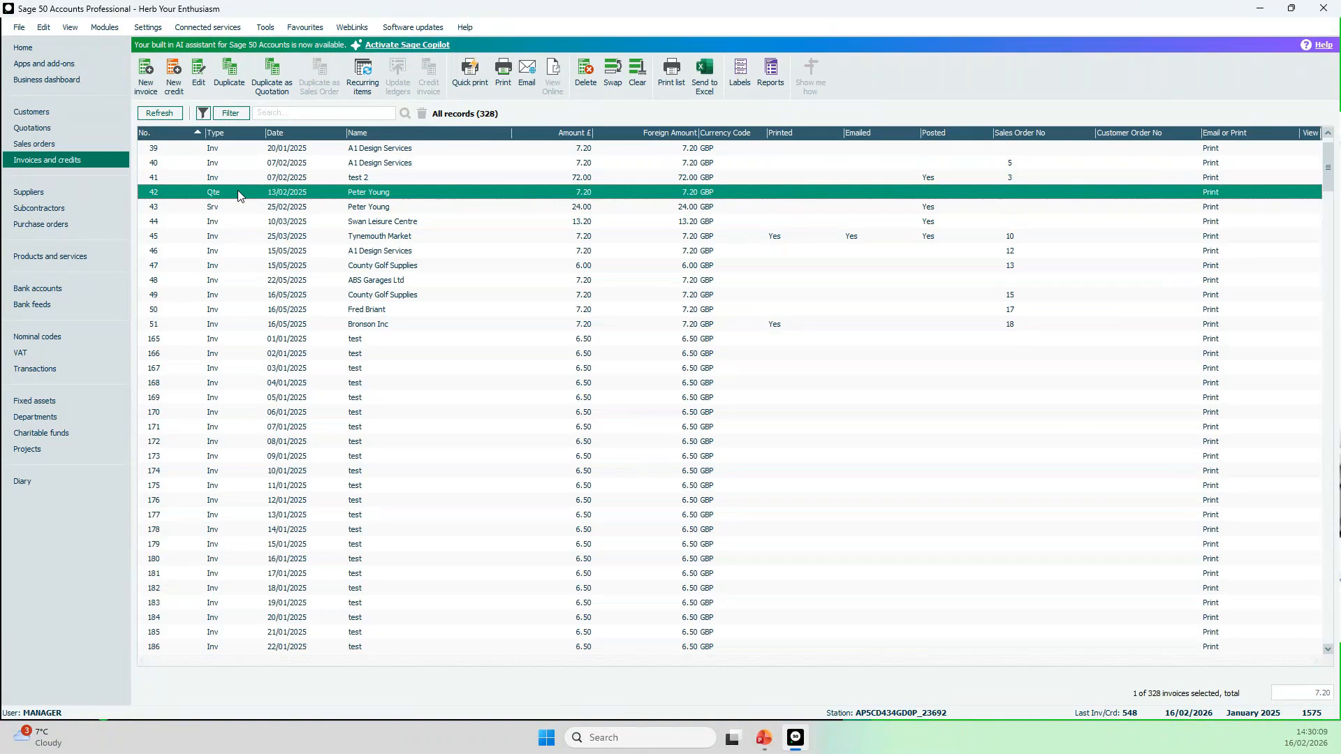
{"action": "left_click", "coordinate": [585, 83]}
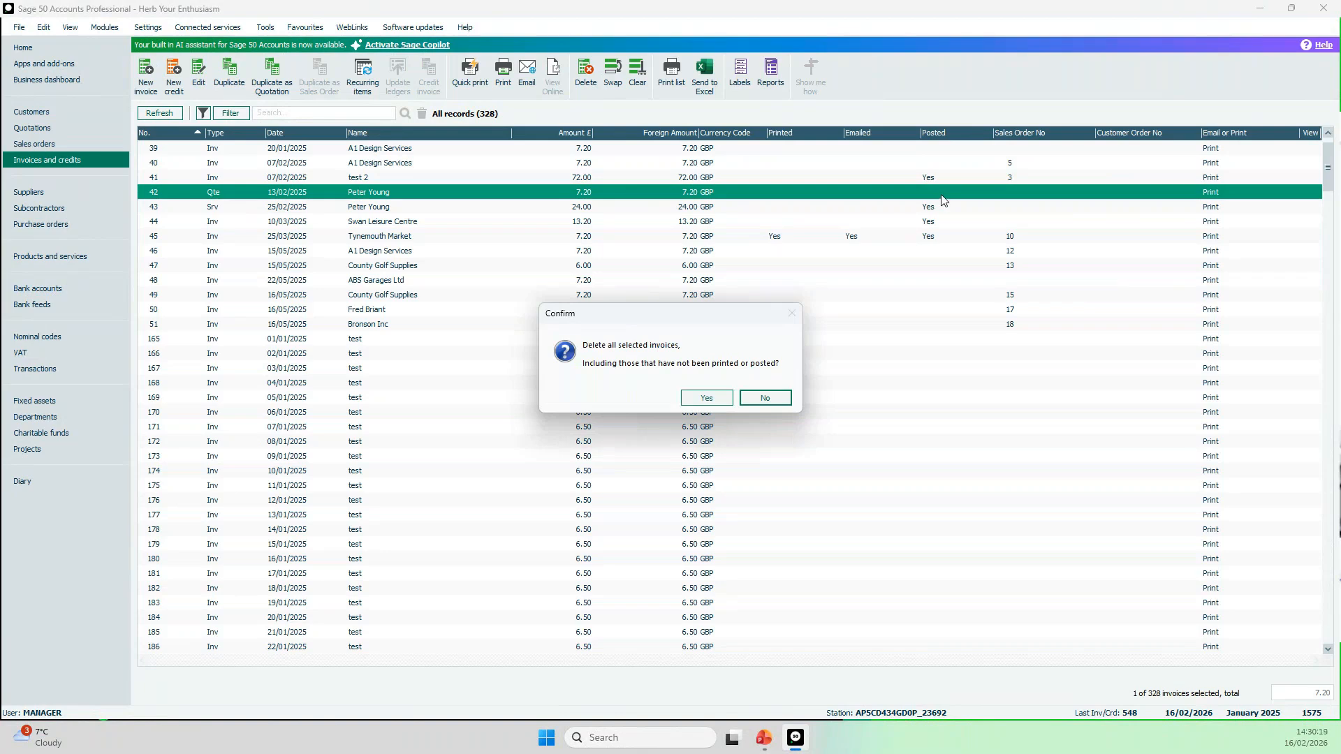
{"action": "left_click", "coordinate": [720, 403]}
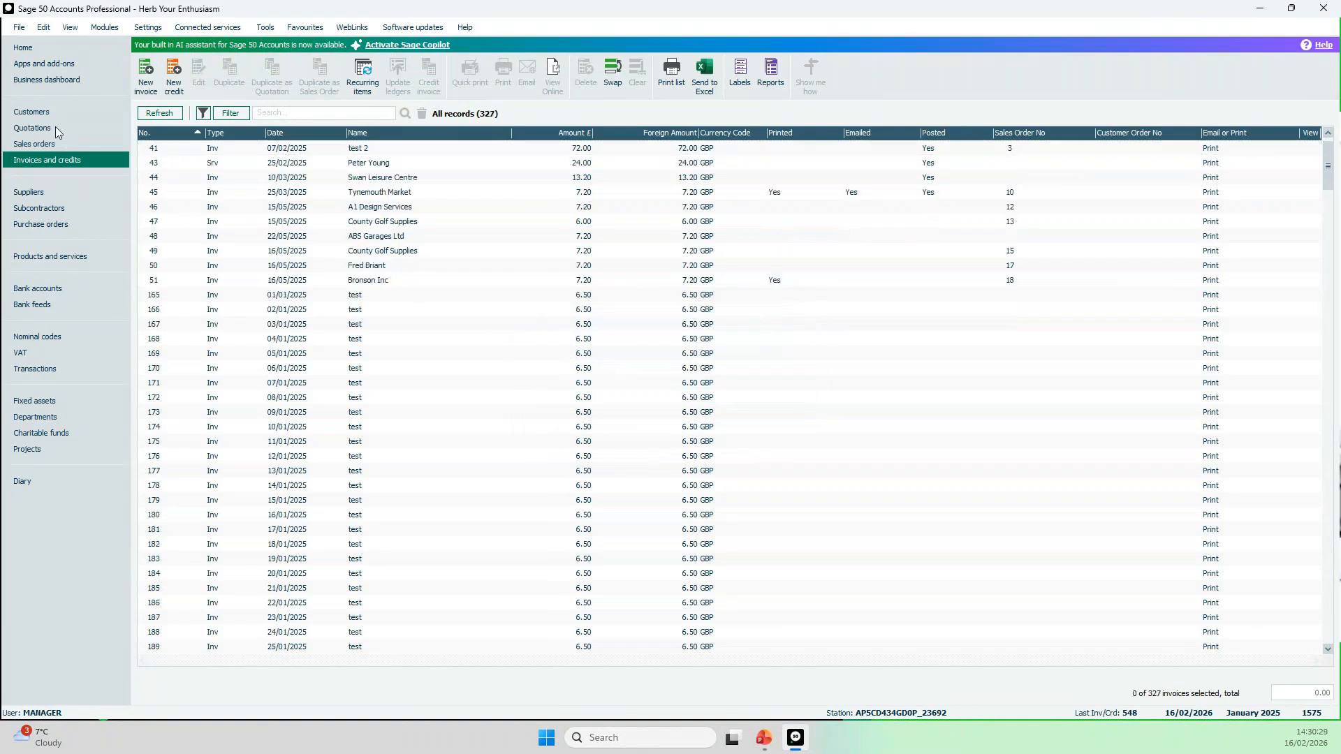
{"action": "left_click", "coordinate": [32, 128]}
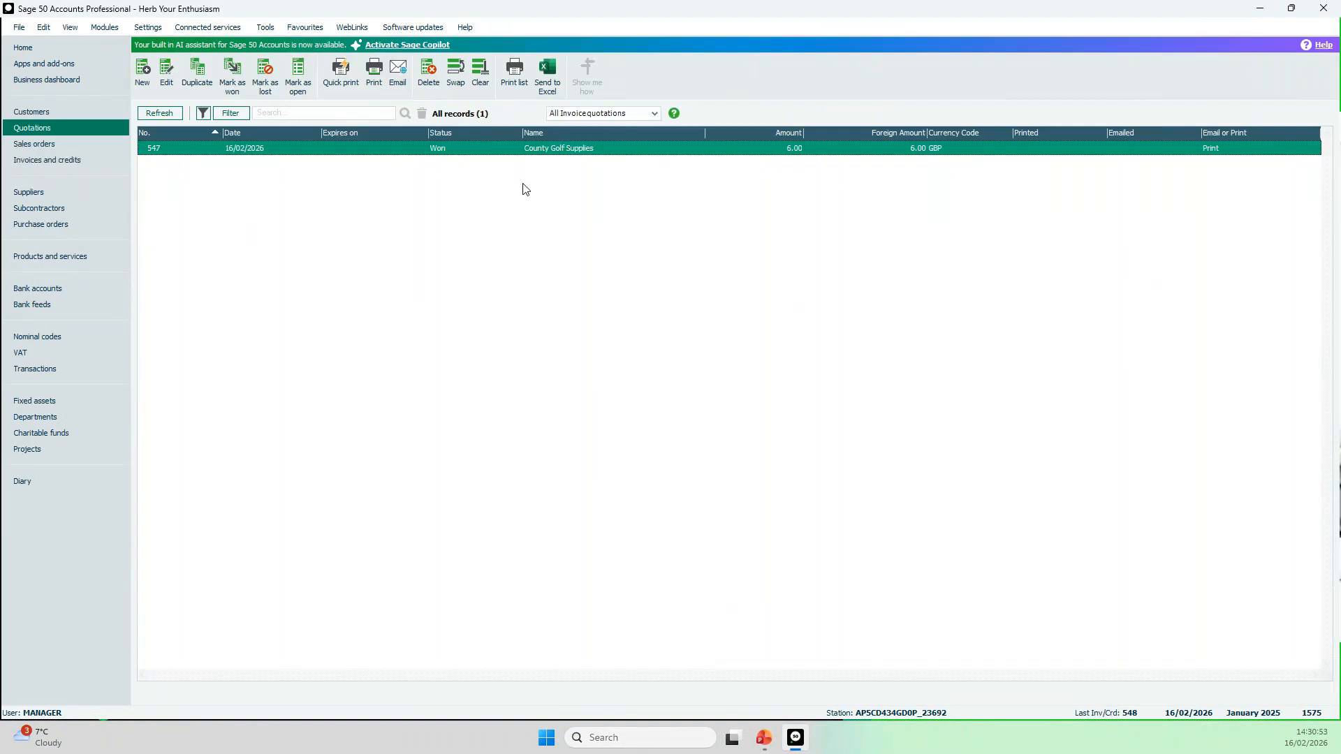
- View the sales orders list, and check the options for what quotes convert to in the invoice and order defaults without changing them
{"action": "left_click", "coordinate": [51, 145]}
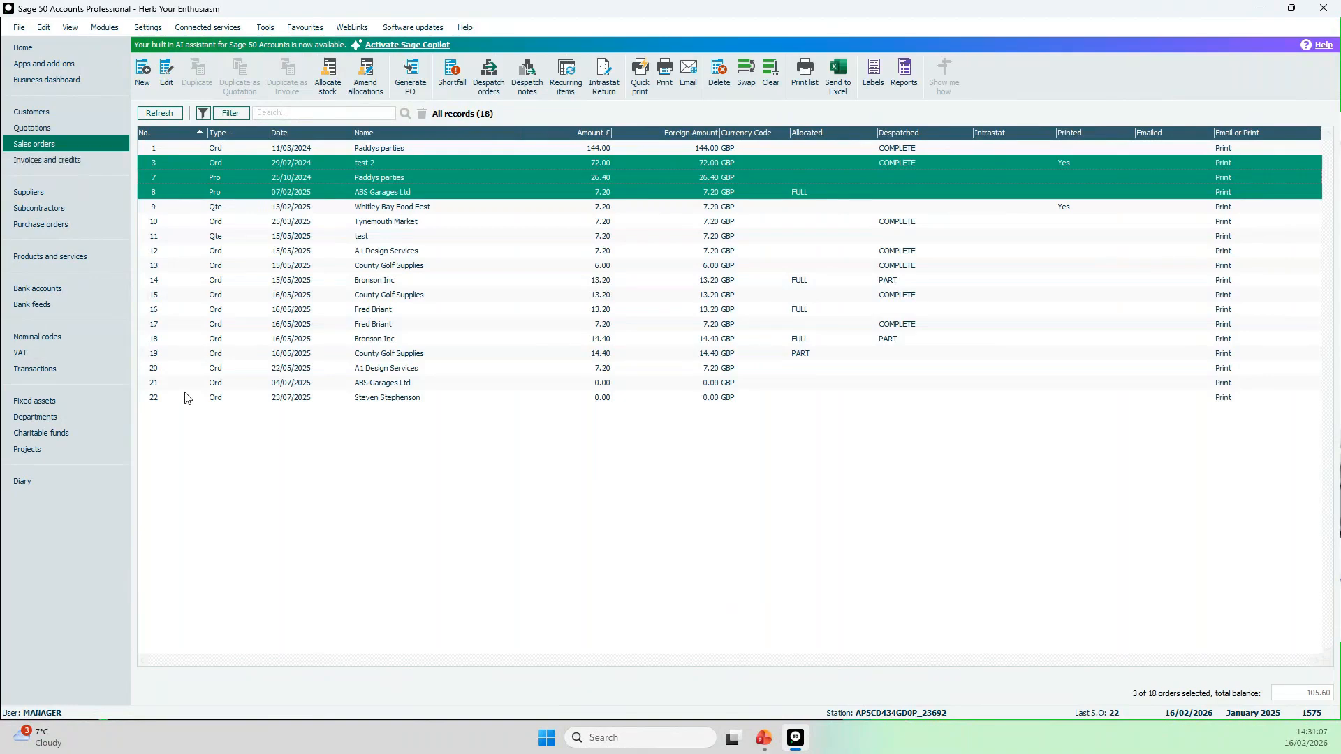
{"action": "left_click", "coordinate": [148, 28]}
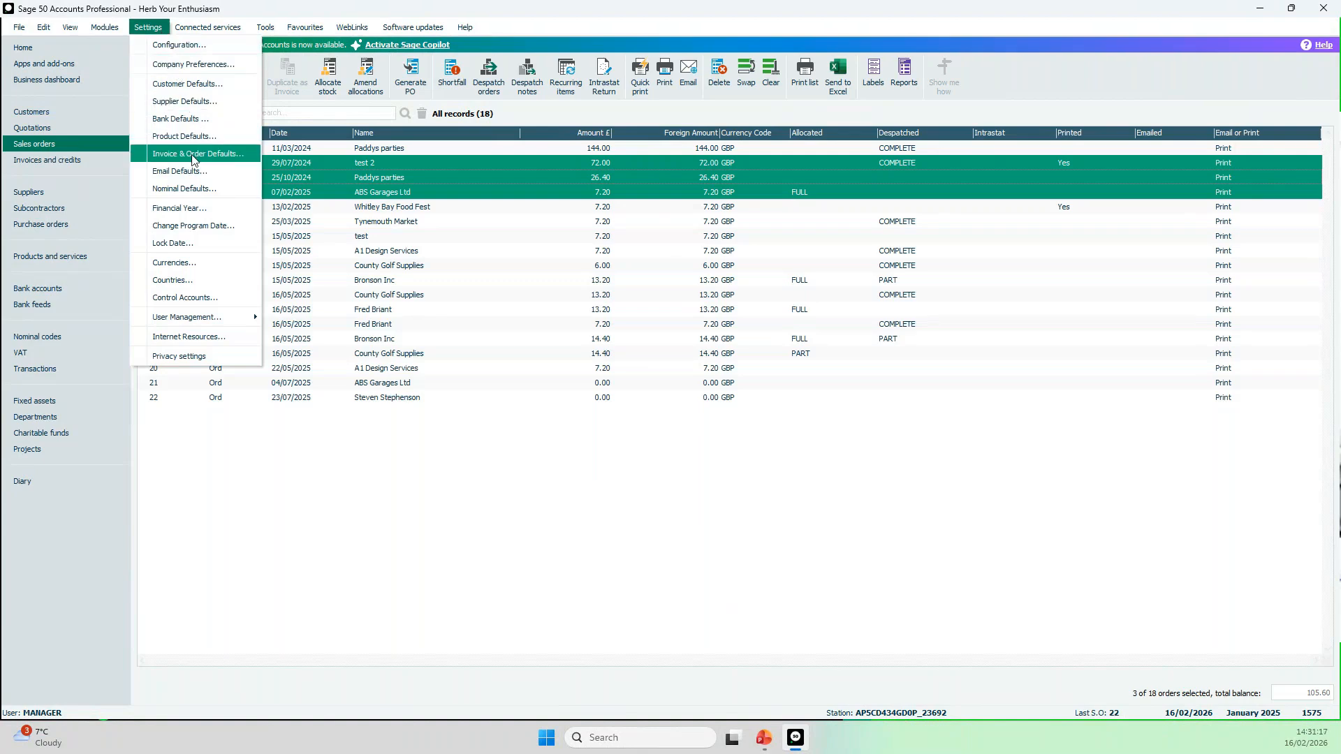
{"action": "left_click", "coordinate": [225, 159]}
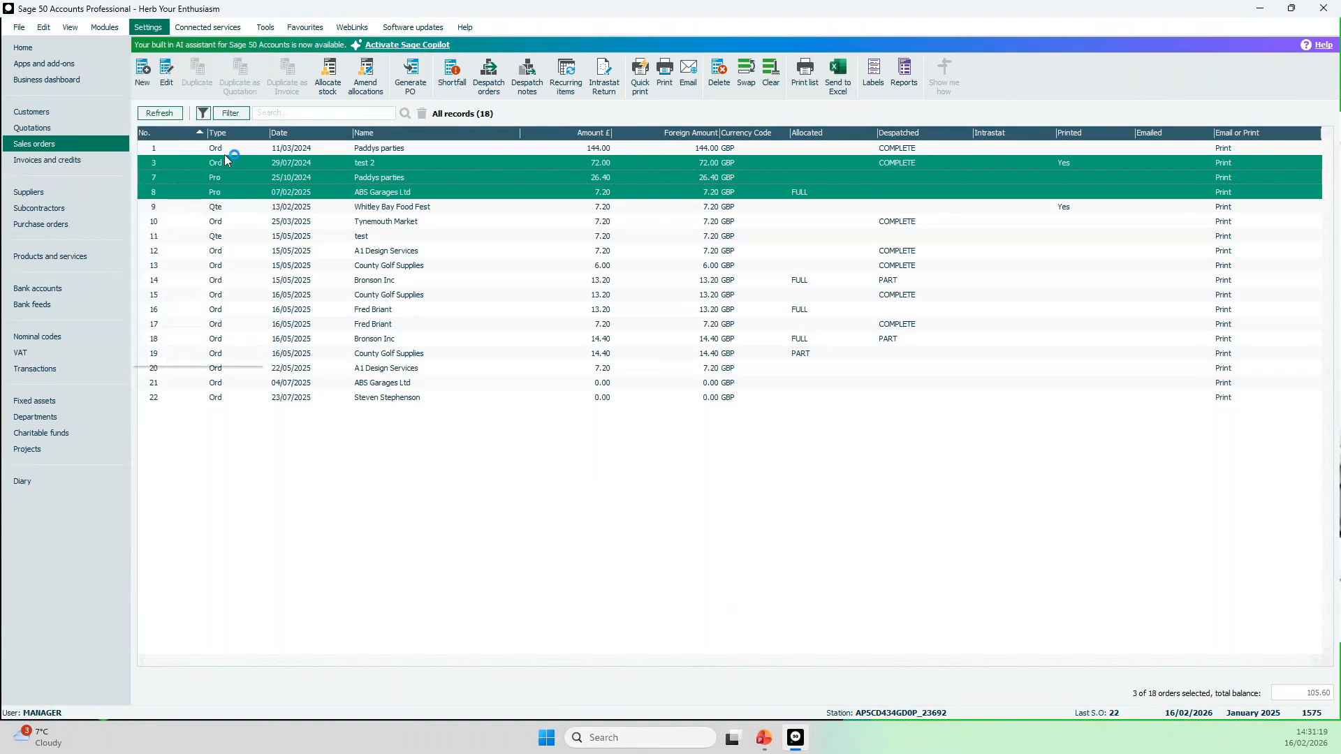
{"action": "left_click", "coordinate": [705, 404]}
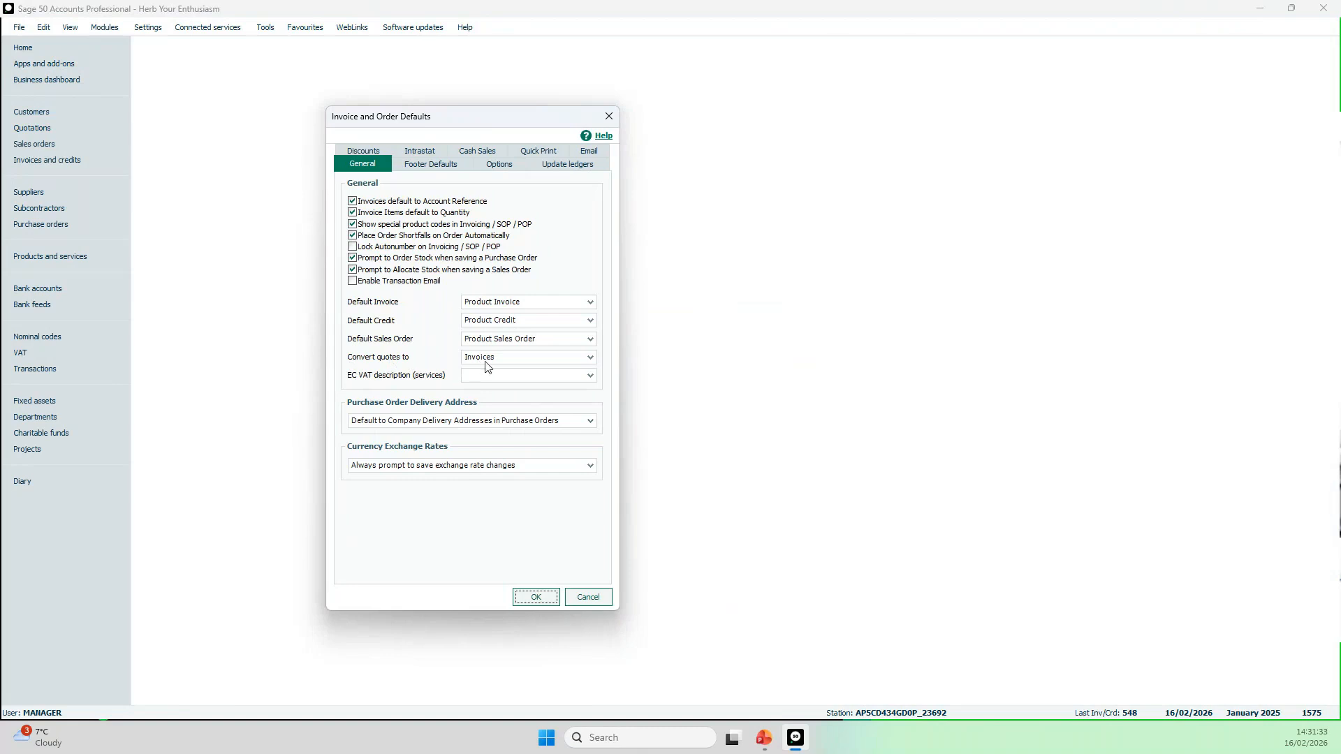
{"action": "left_click", "coordinate": [590, 357]}
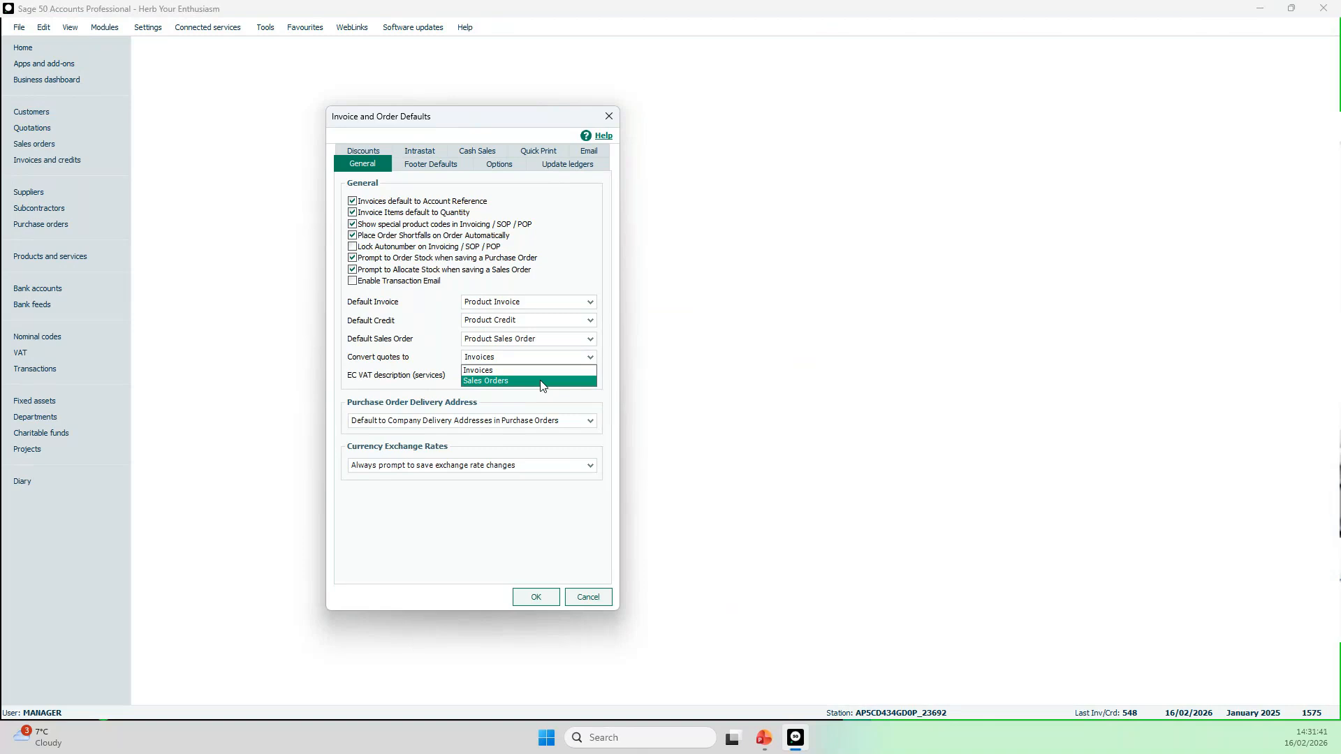
{"action": "left_click", "coordinate": [599, 602]}
{"action": "left_click", "coordinate": [599, 602]}
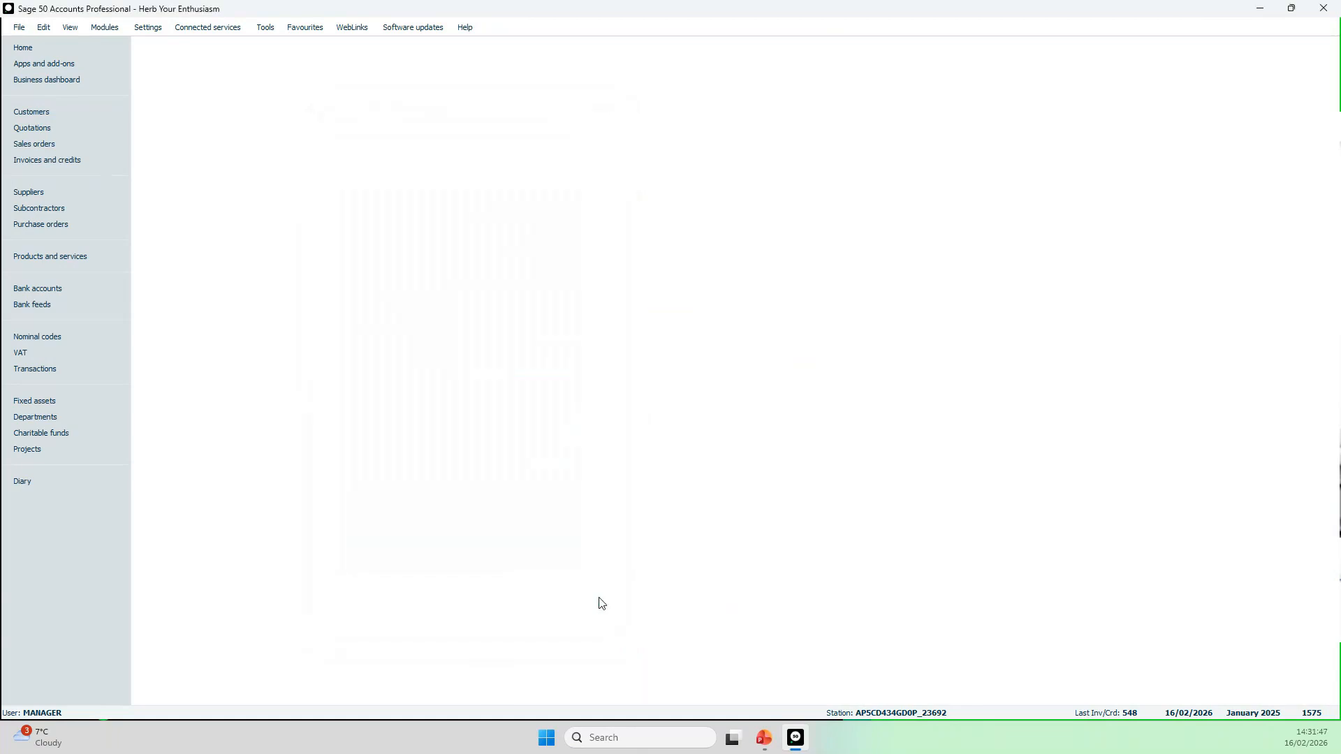
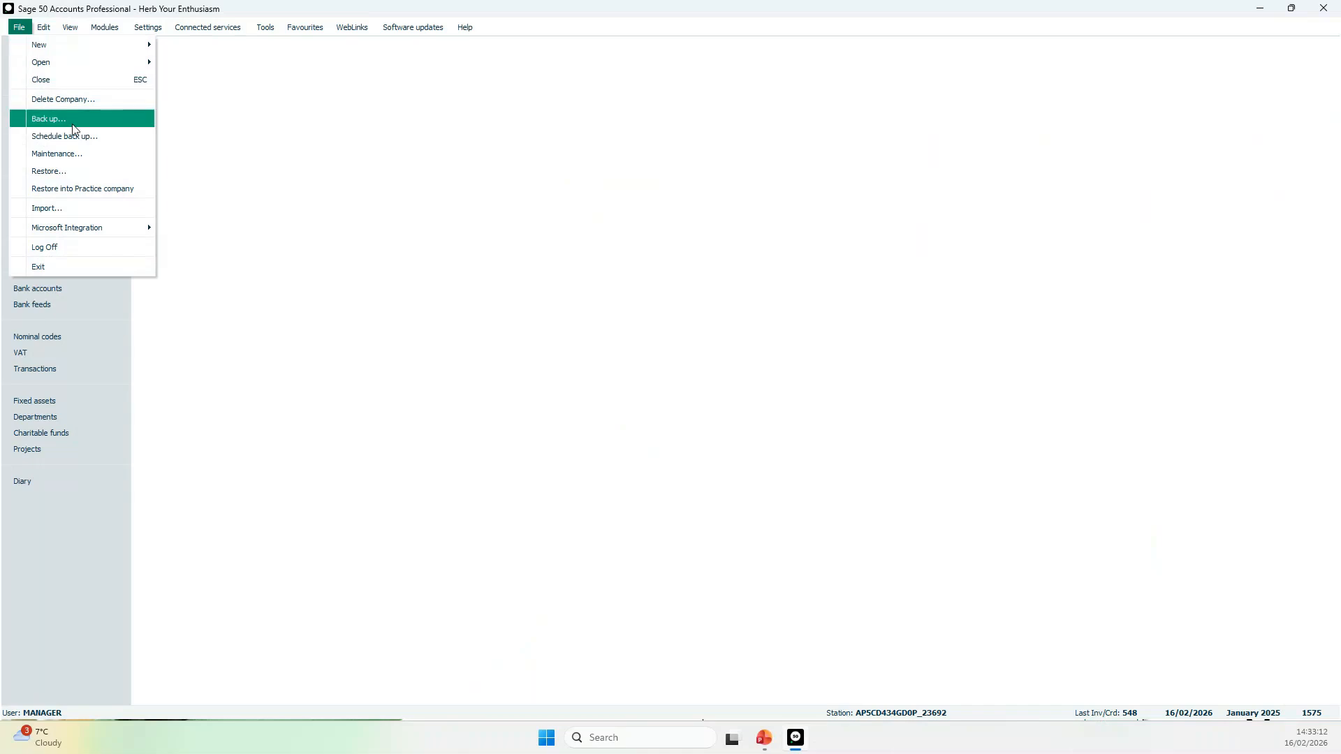
- Compress only the Invoices, Sales Orders and Purchase Orders data files through file maintenance, and close it
{"action": "left_click", "coordinate": [83, 155]}
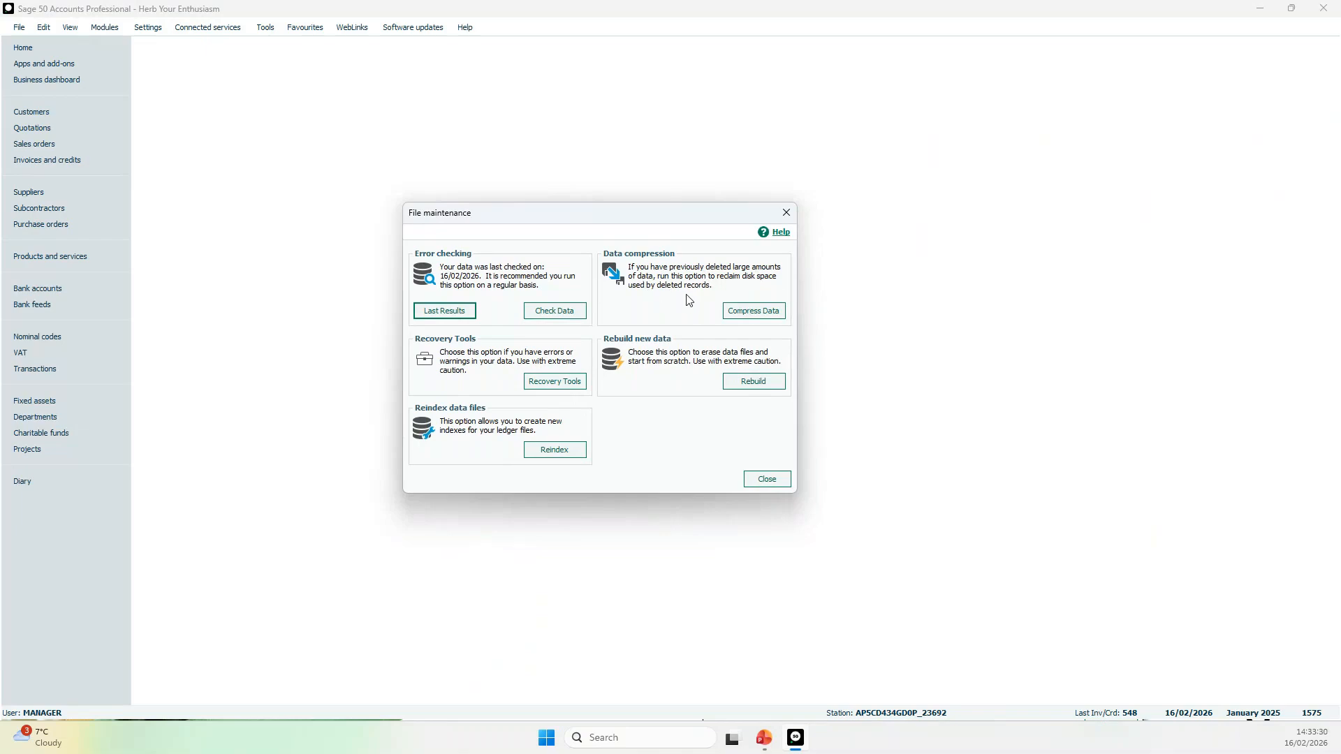
{"action": "left_click", "coordinate": [757, 315]}
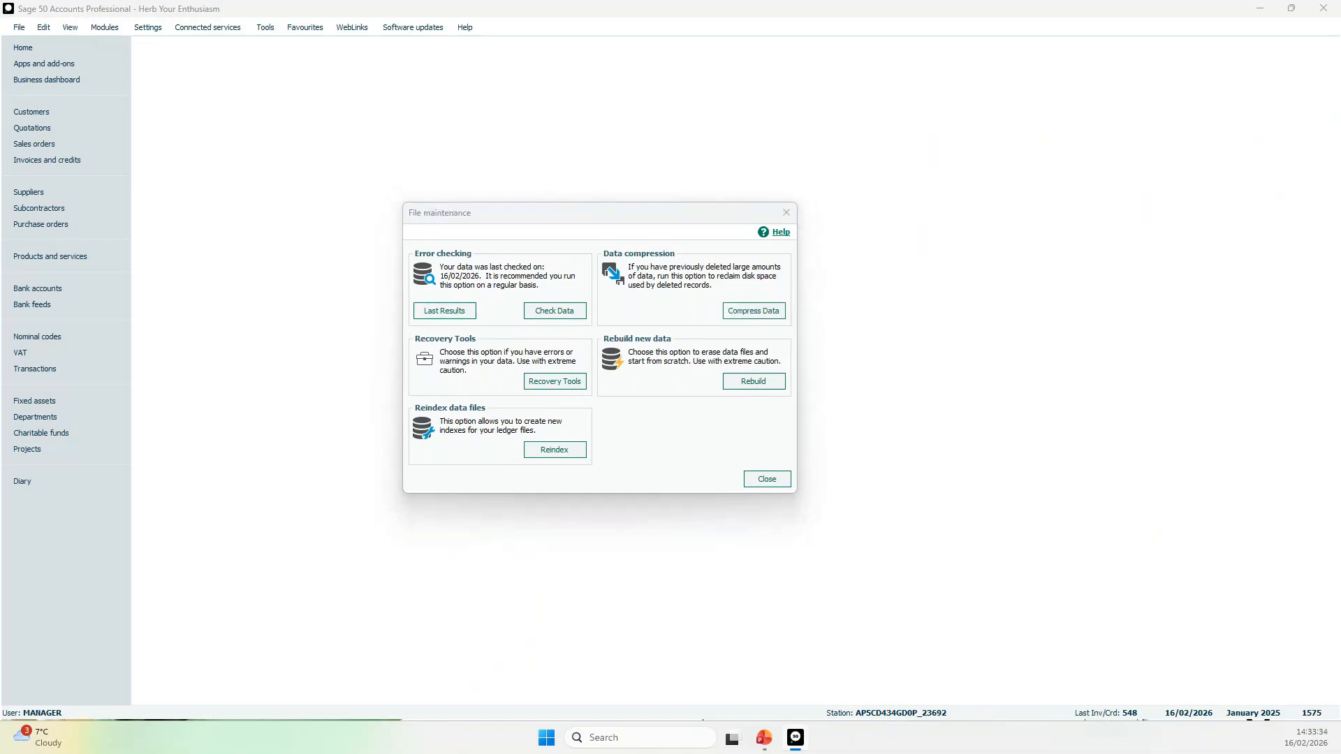
{"action": "left_click_drag", "start_coordinate": [0, 339], "coordinate": [603, 232]}
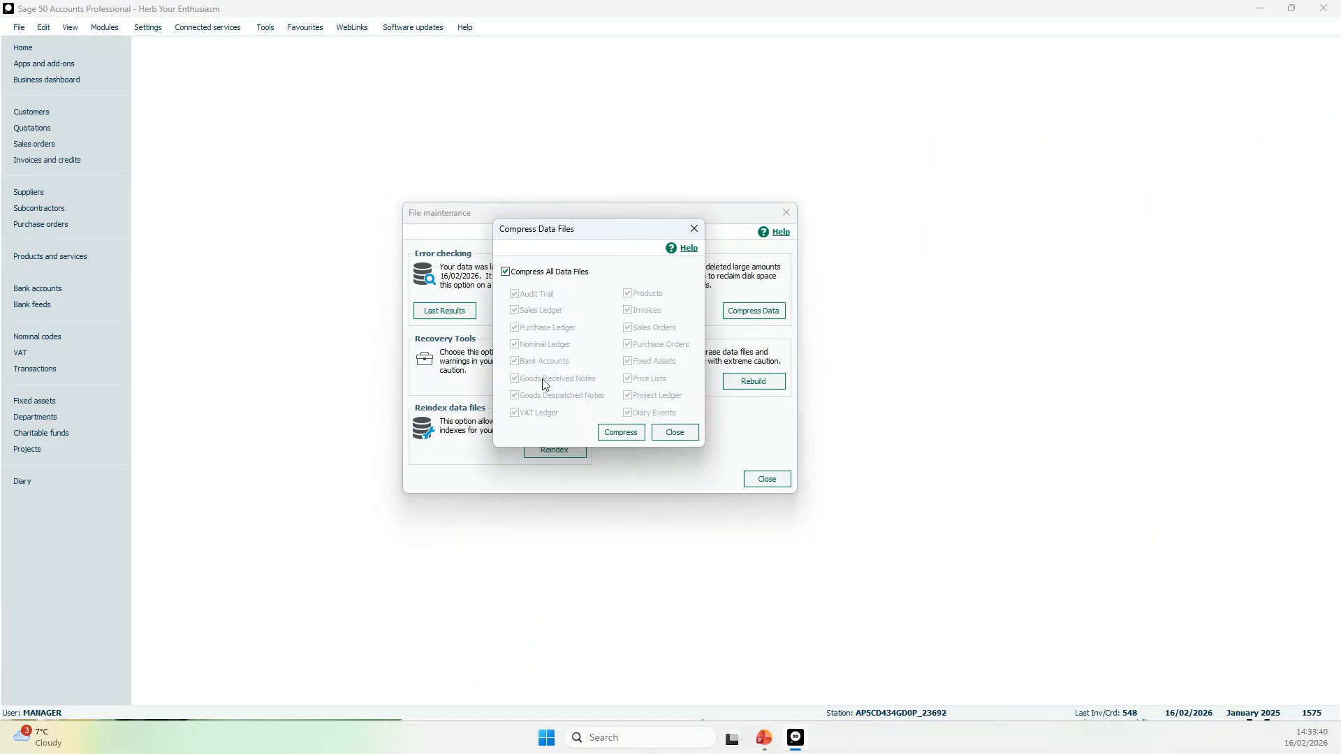
{"action": "left_click", "coordinate": [505, 272]}
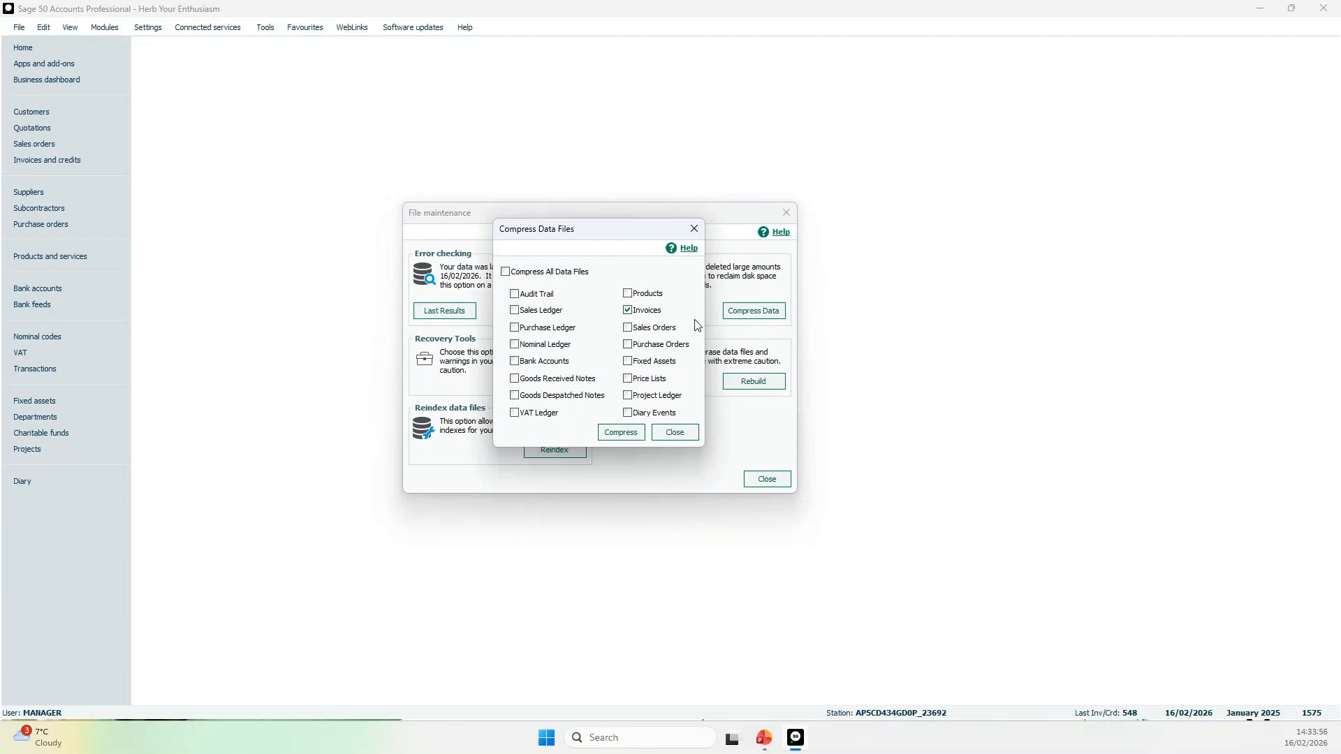
{"action": "left_click", "coordinate": [627, 327]}
{"action": "left_click", "coordinate": [628, 344]}
{"action": "left_click", "coordinate": [627, 435]}
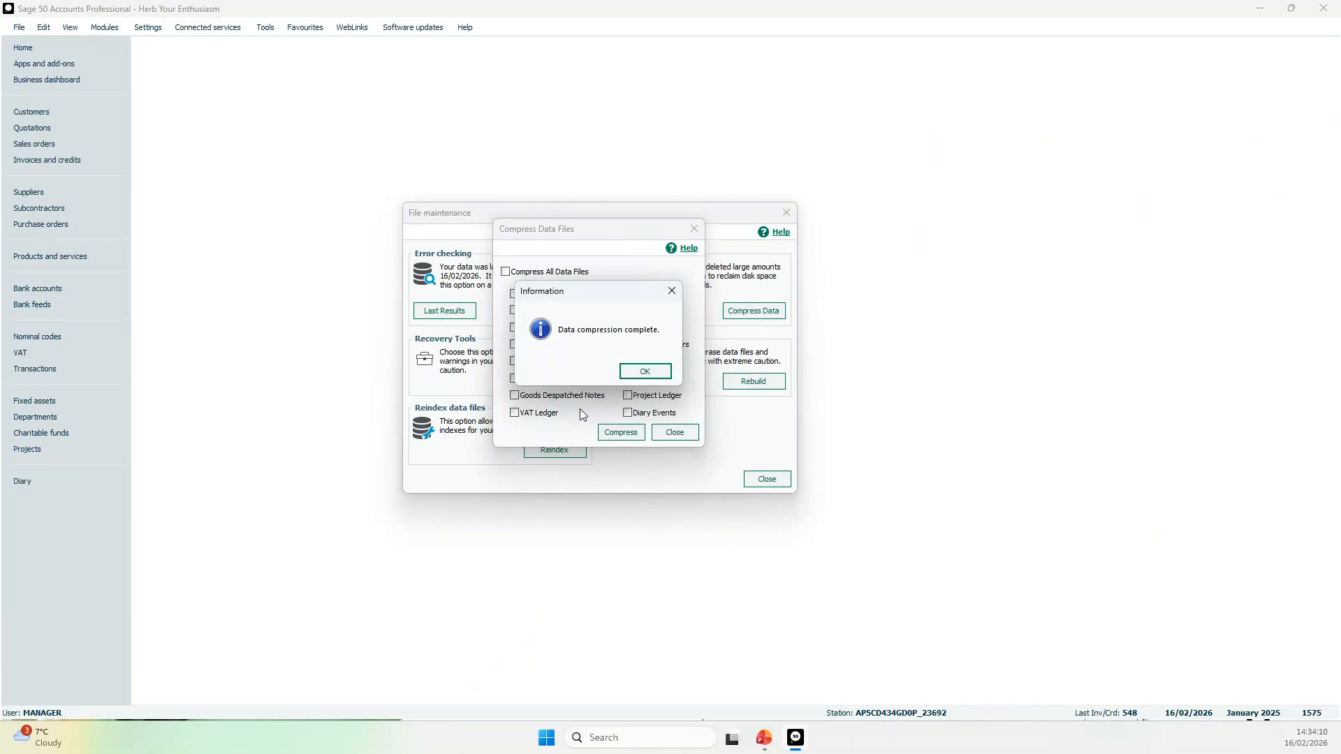
{"action": "left_click", "coordinate": [658, 375]}
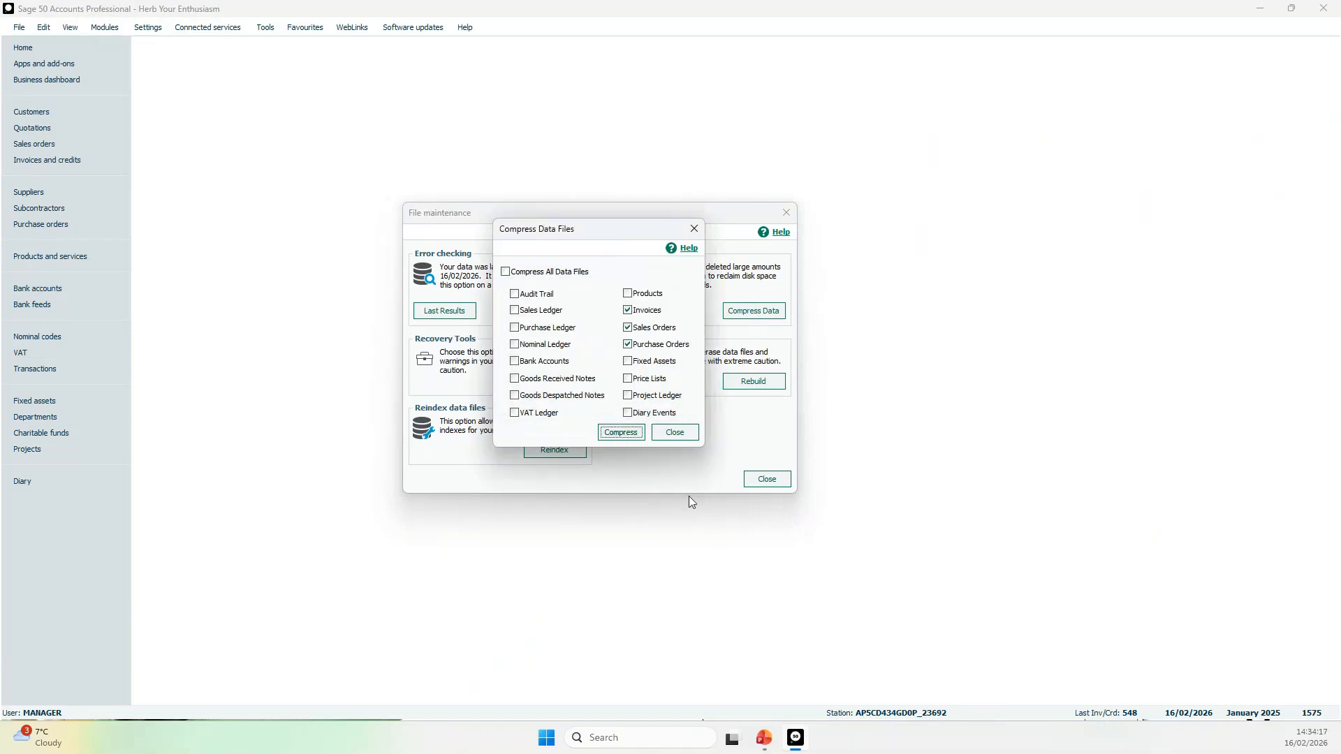
{"action": "left_click", "coordinate": [676, 433]}
{"action": "left_click", "coordinate": [752, 482]}
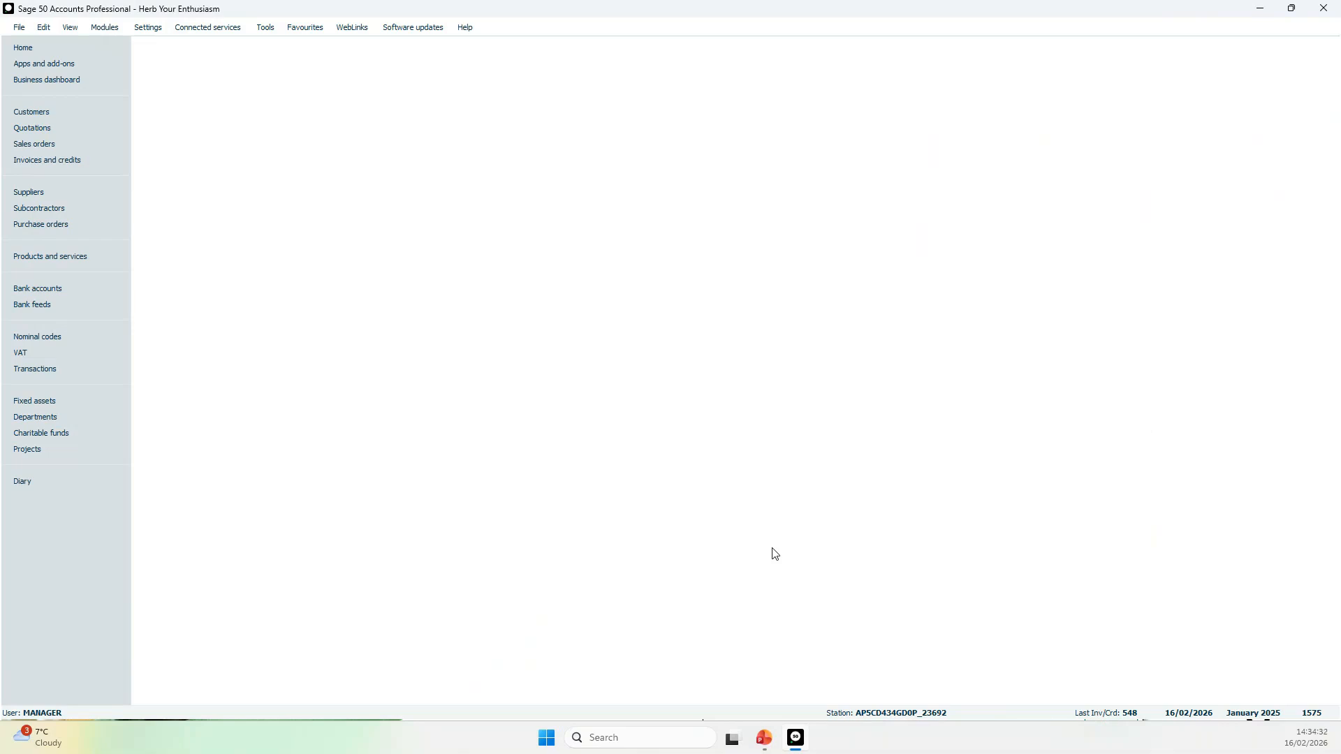
- View the invoices and credits list, and open the last-listed Mid Year 2025 company archive dated 16/02/2026
{"action": "left_click", "coordinate": [68, 159]}
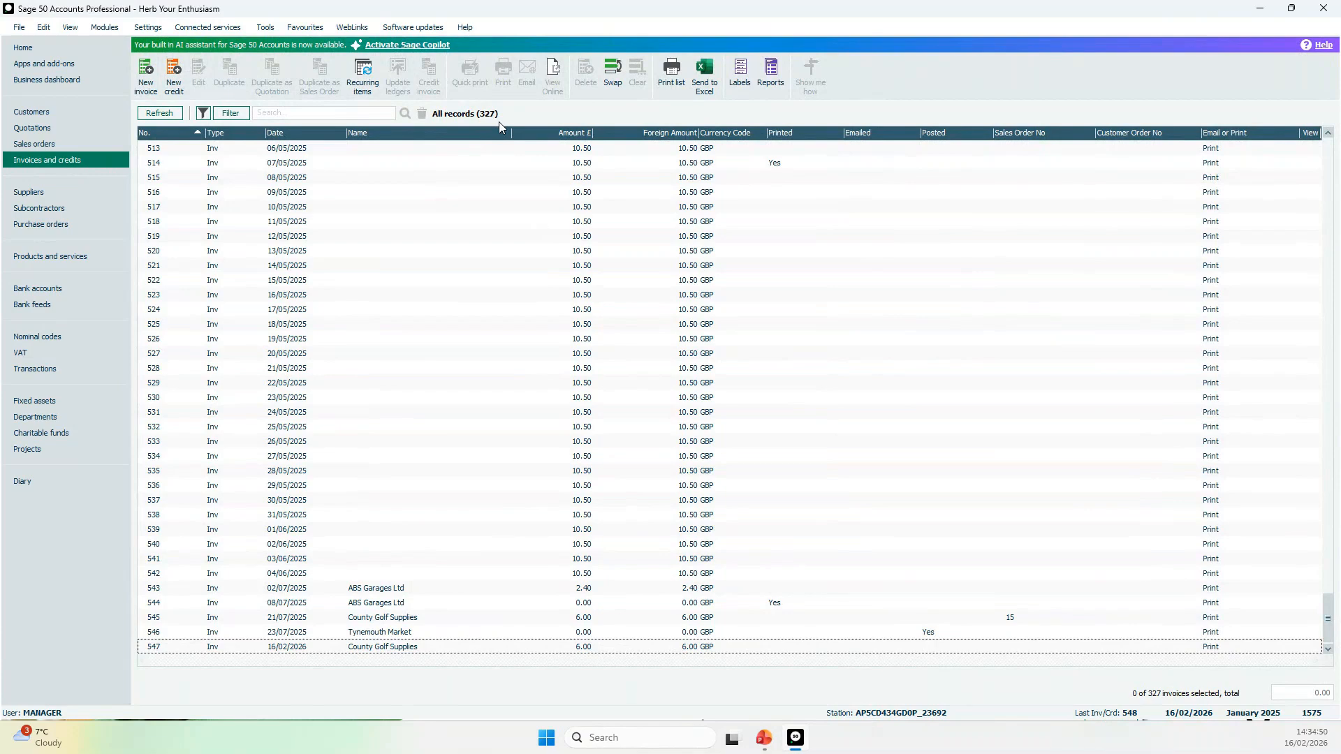
{"action": "left_click", "coordinate": [20, 27]}
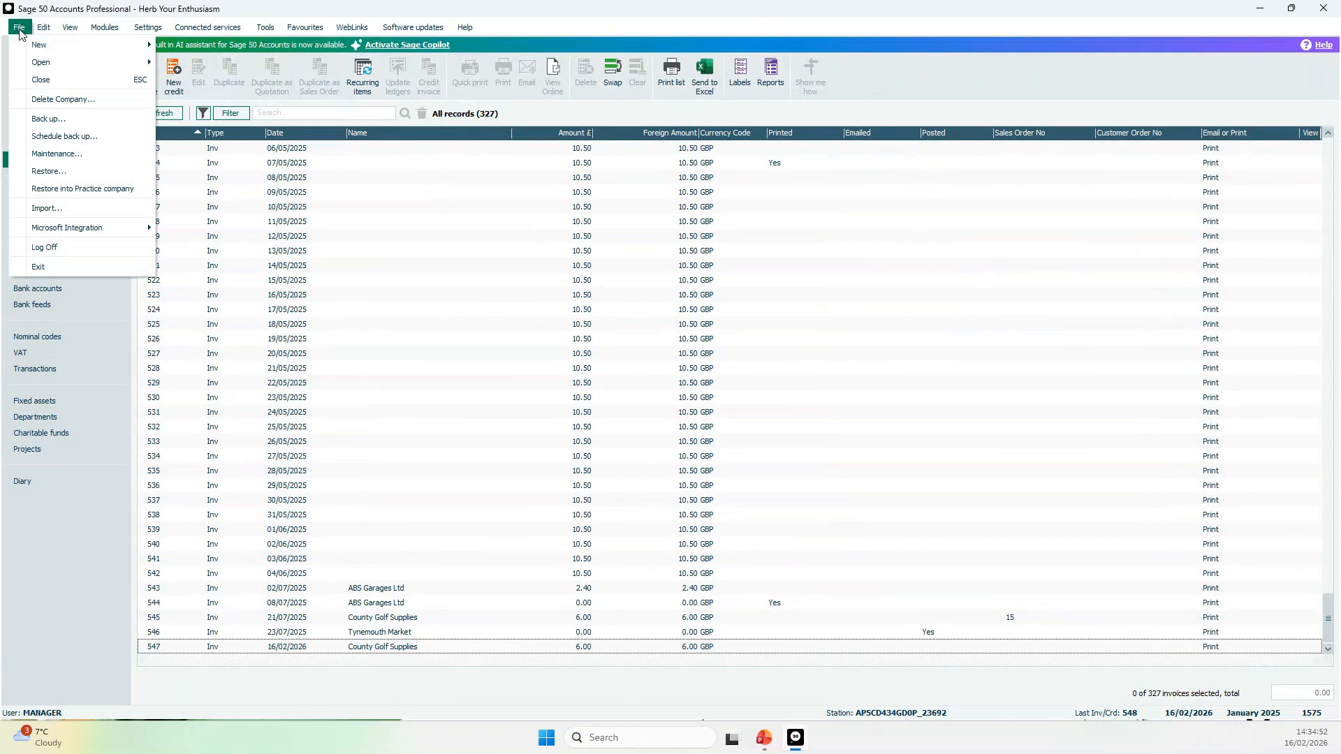
{"action": "mouse_move", "coordinate": [63, 65]}
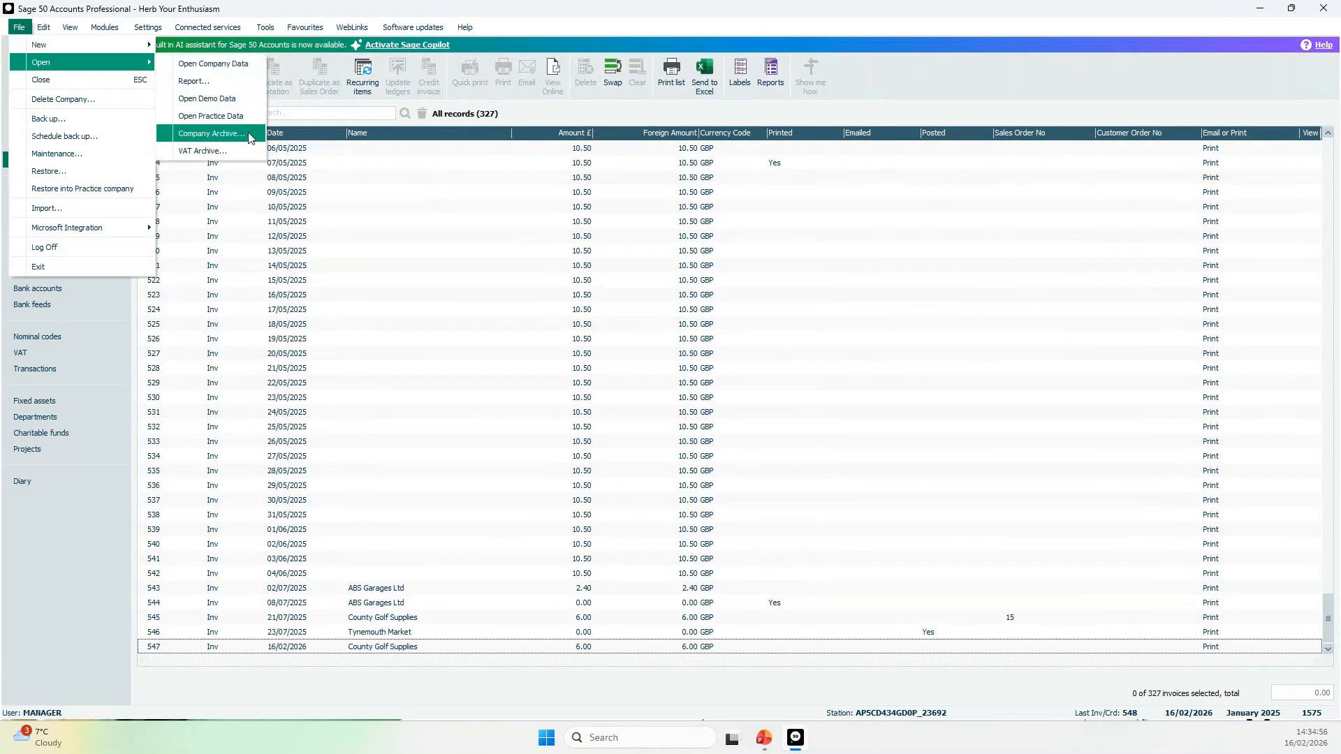
{"action": "left_click", "coordinate": [210, 134]}
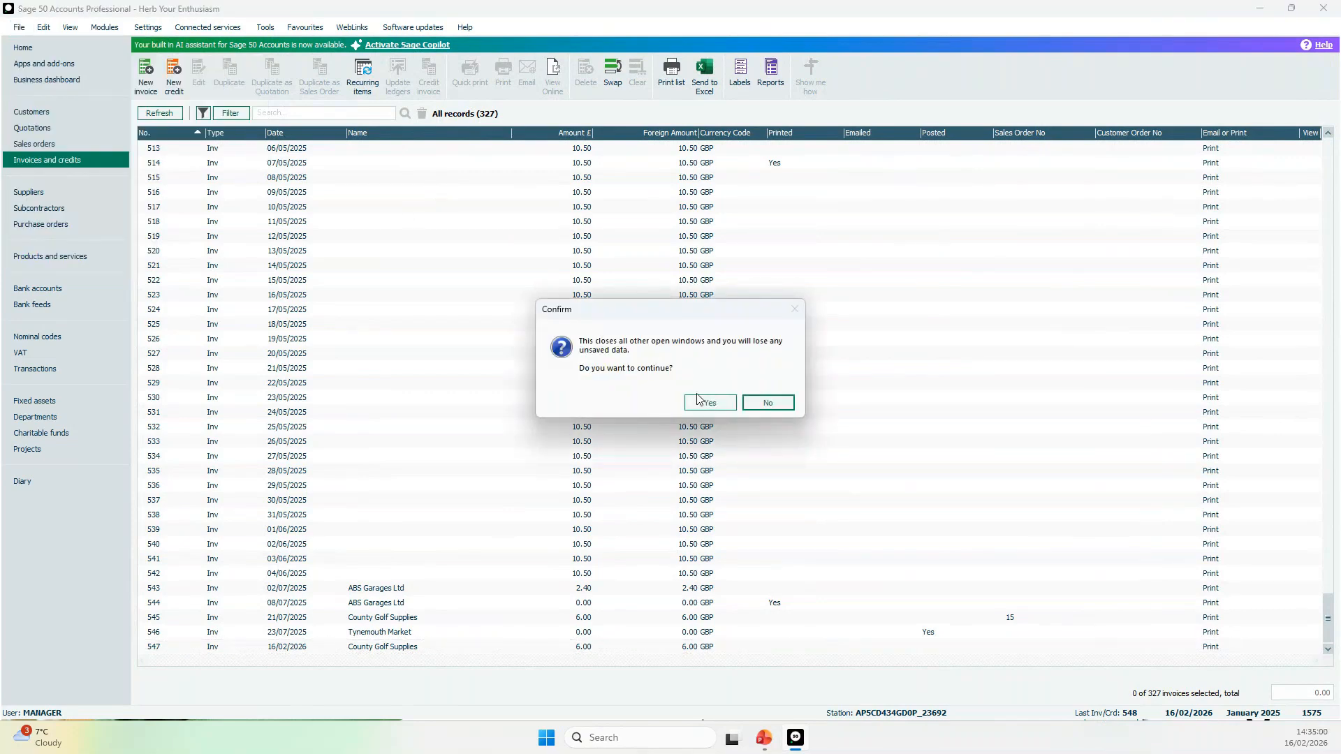
{"action": "left_click", "coordinate": [696, 403]}
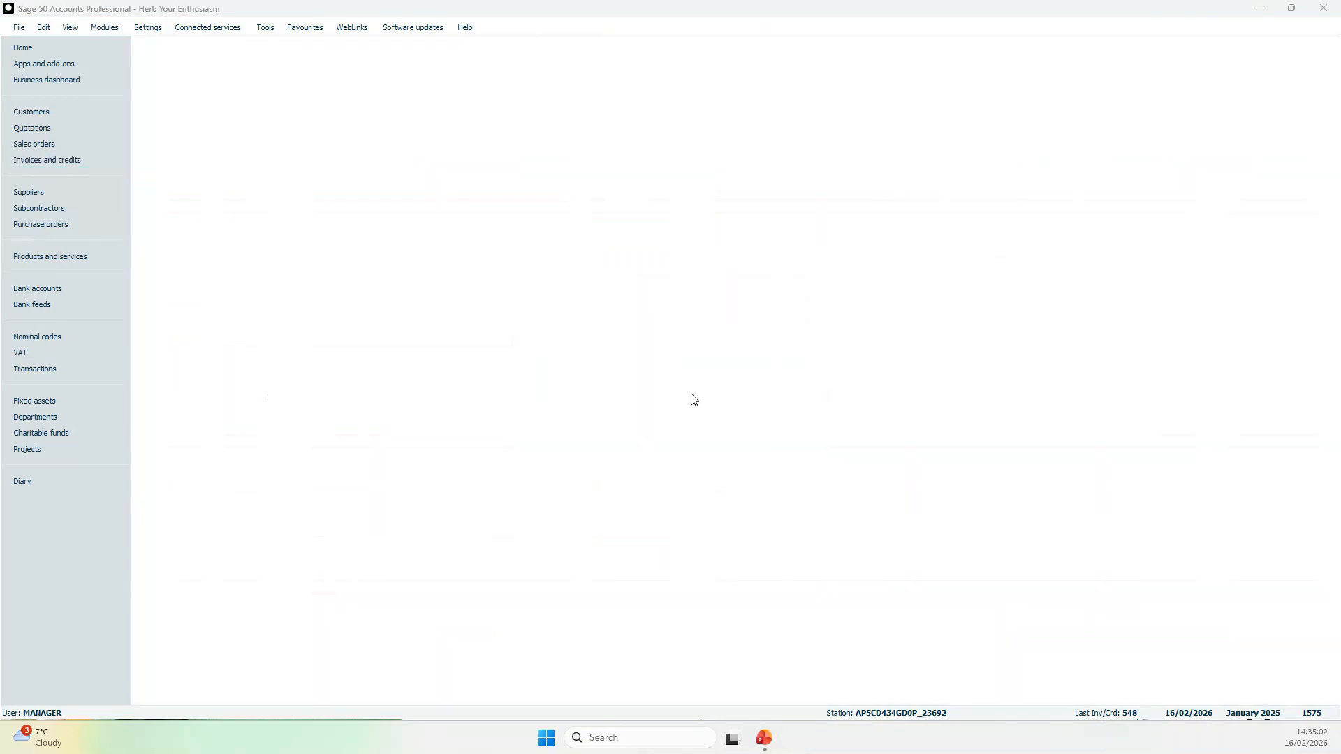
{"action": "left_click_drag", "start_coordinate": [0, 325], "coordinate": [620, 272]}
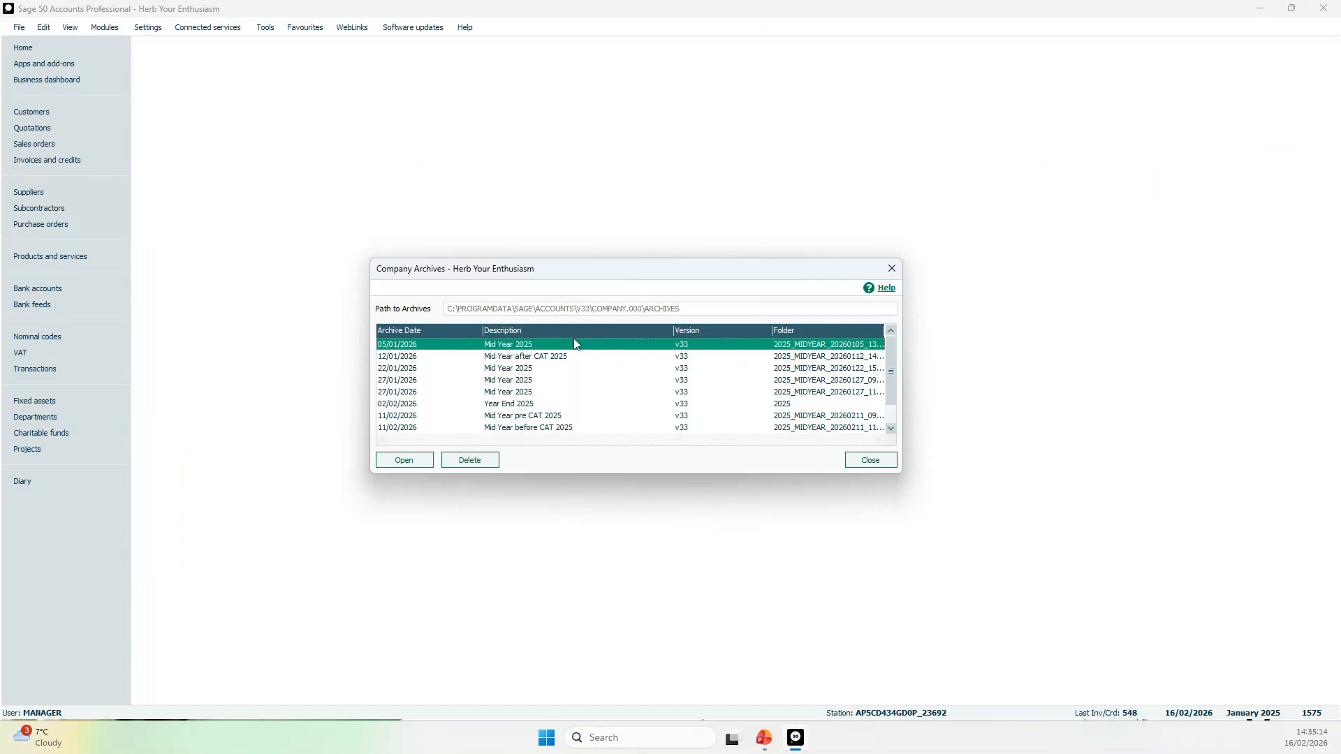
{"action": "key", "text": "End"}
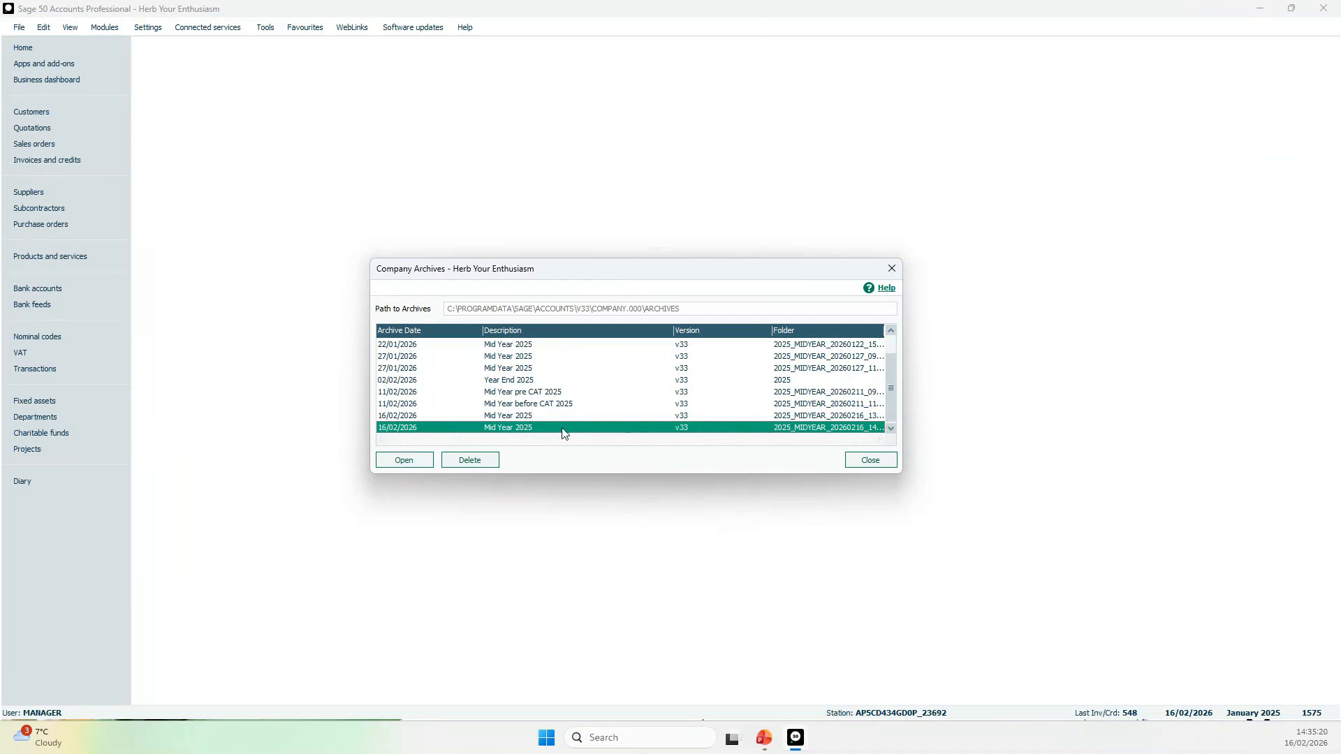
{"action": "left_click", "coordinate": [418, 462]}
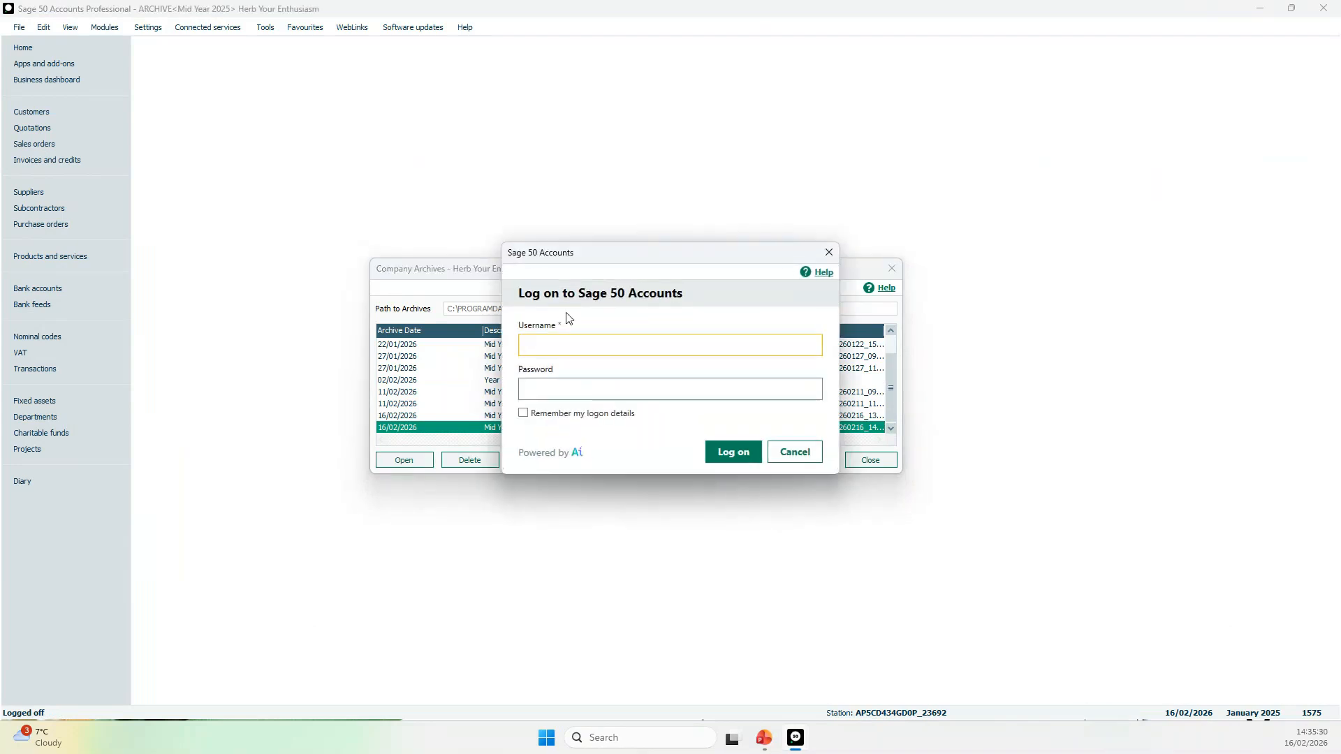
- Log on to the archive as manager with the account password, and view the earliest records in its invoices and credits list
{"action": "type", "text": "manager"}
{"action": "key", "text": "Tab"}
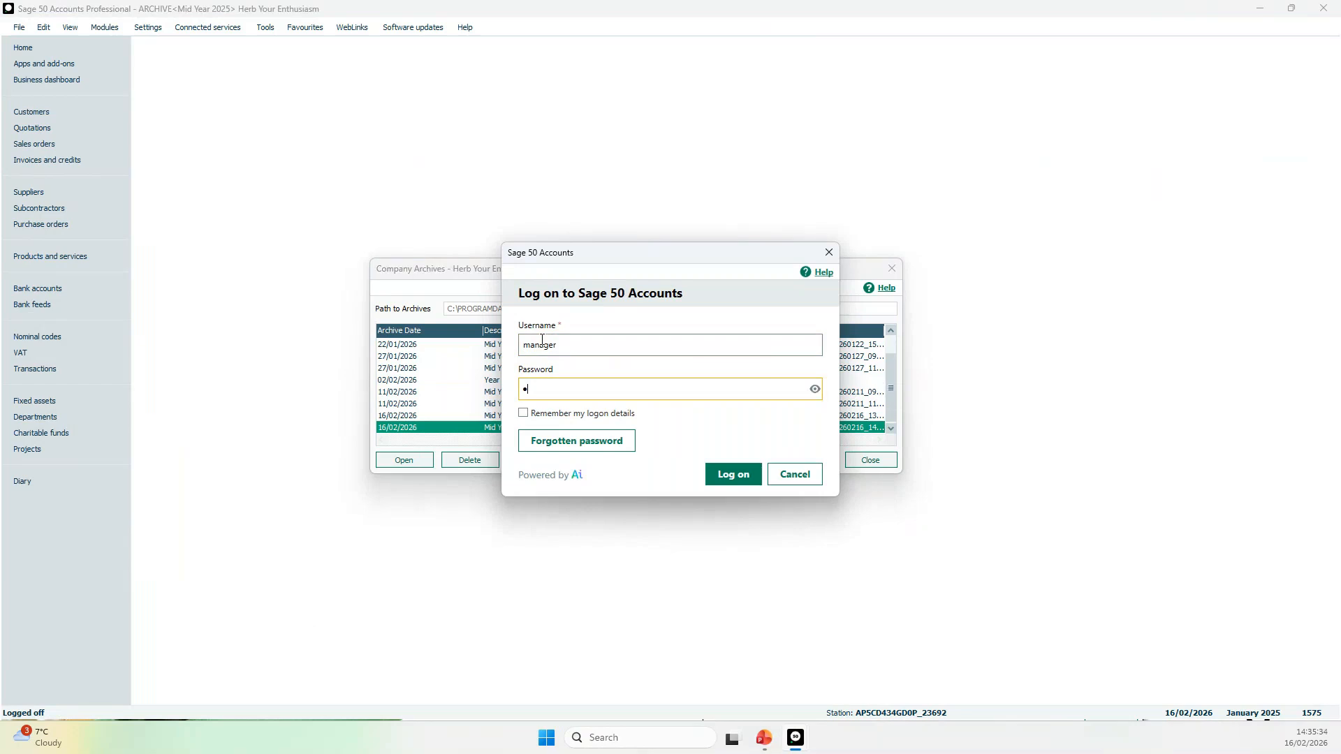
{"action": "key", "text": "Return"}
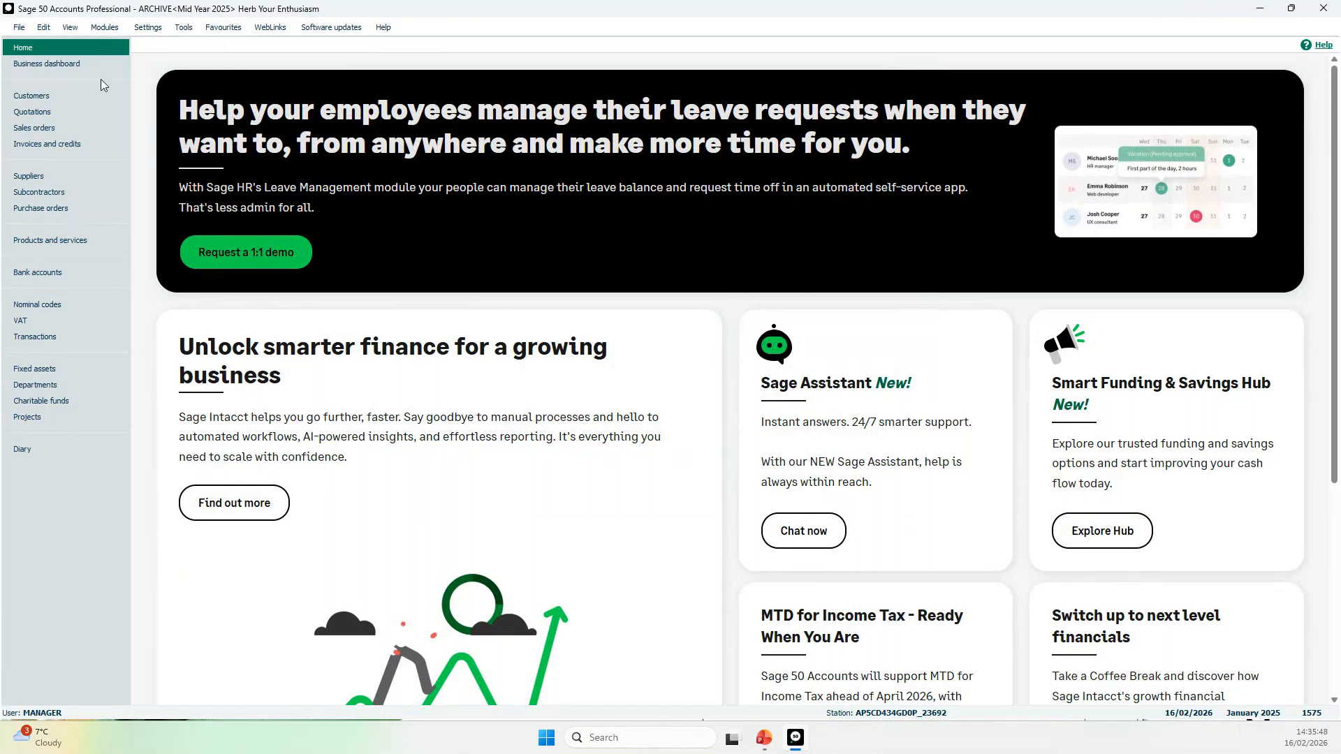
{"action": "left_click", "coordinate": [61, 144]}
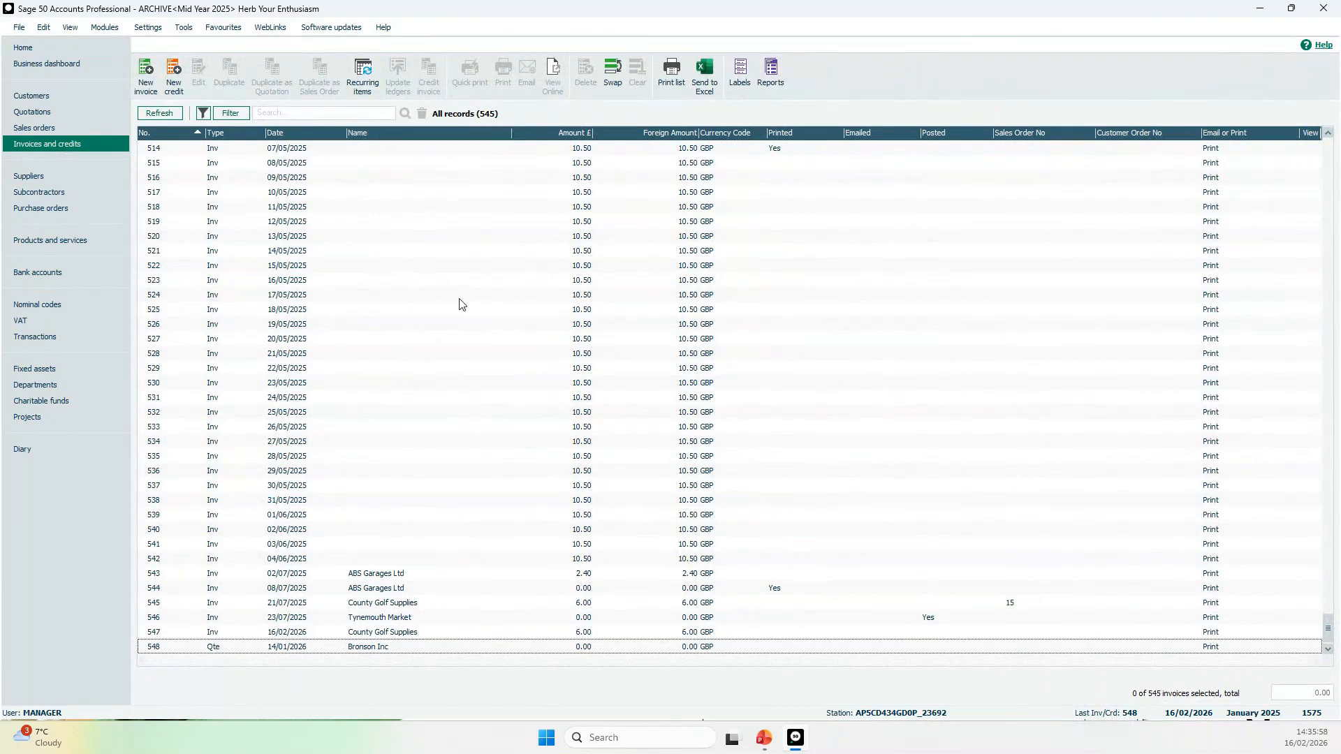
{"action": "left_click_drag", "start_coordinate": [1328, 633], "coordinate": [1314, 141]}
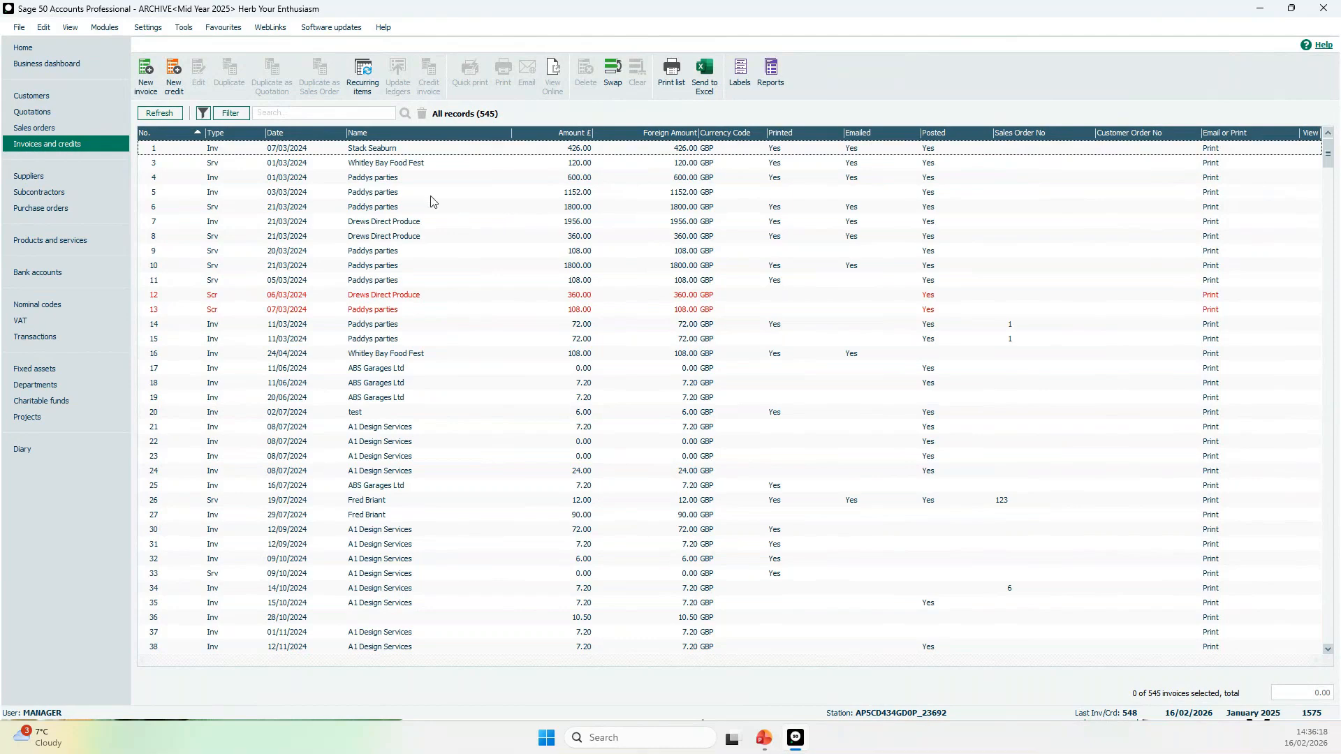
- Leave the archive and reopen the live company data, accepting that all other open windows are closed
{"action": "left_click", "coordinate": [22, 31]}
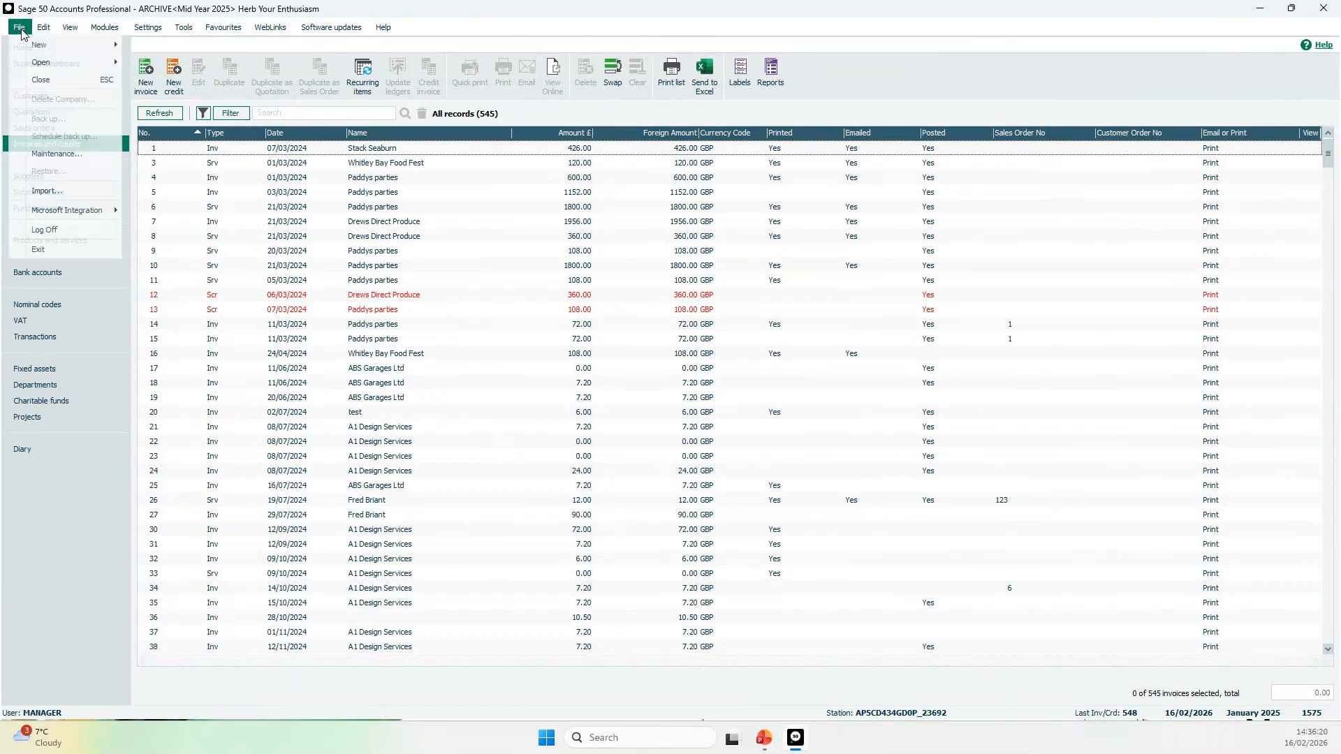
{"action": "mouse_move", "coordinate": [31, 65]}
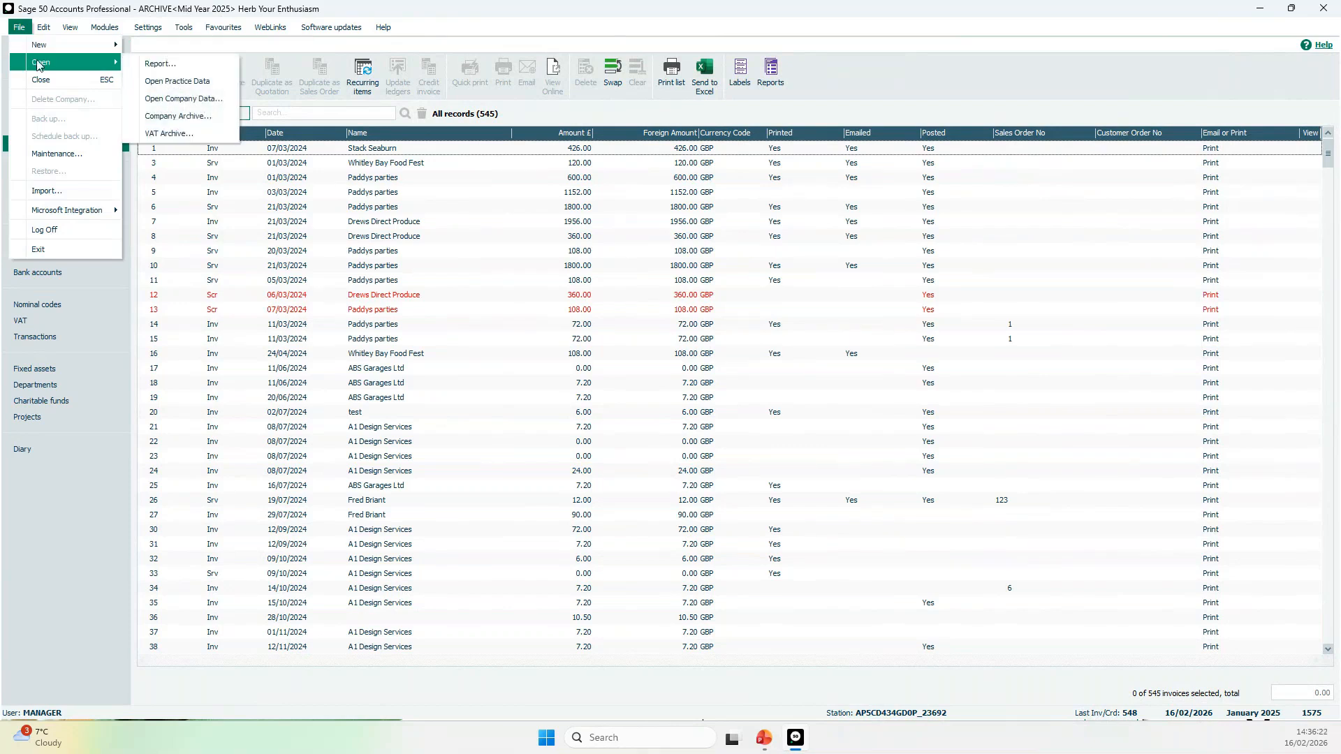
{"action": "left_click", "coordinate": [217, 106]}
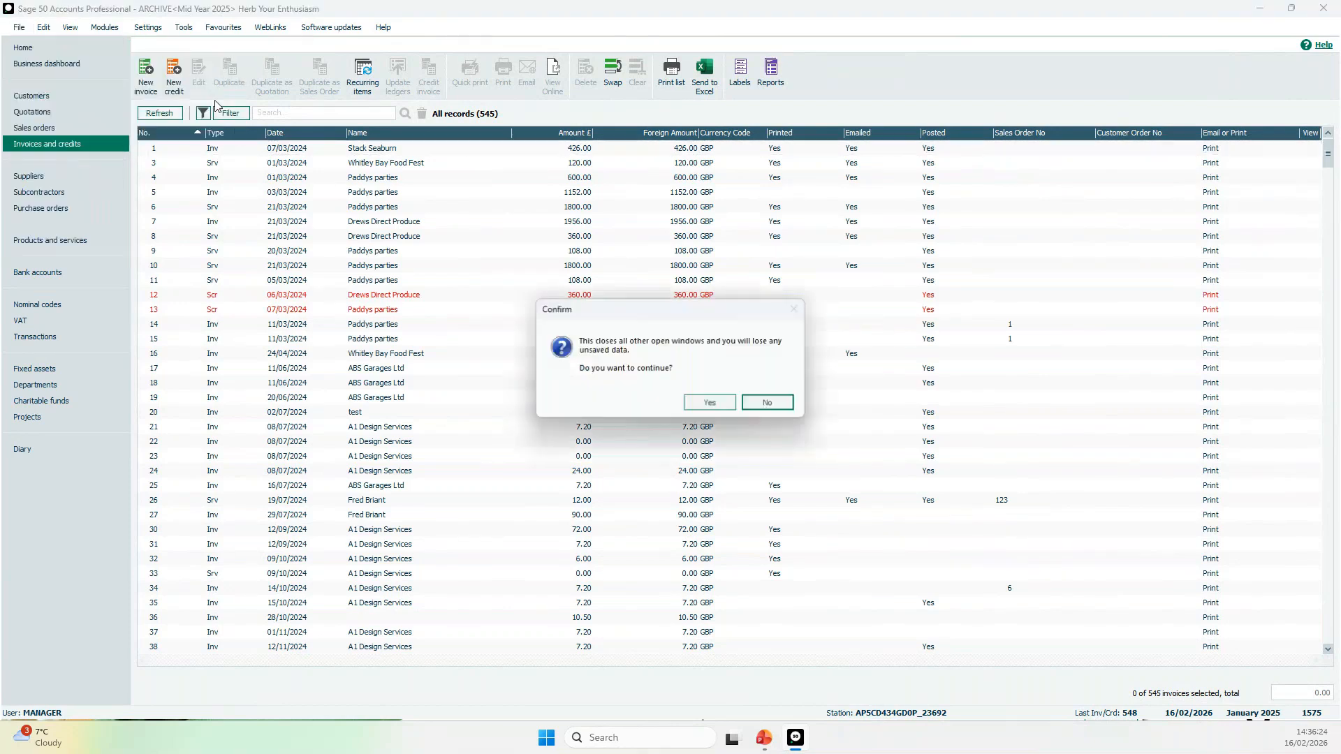
{"action": "left_click", "coordinate": [701, 405]}
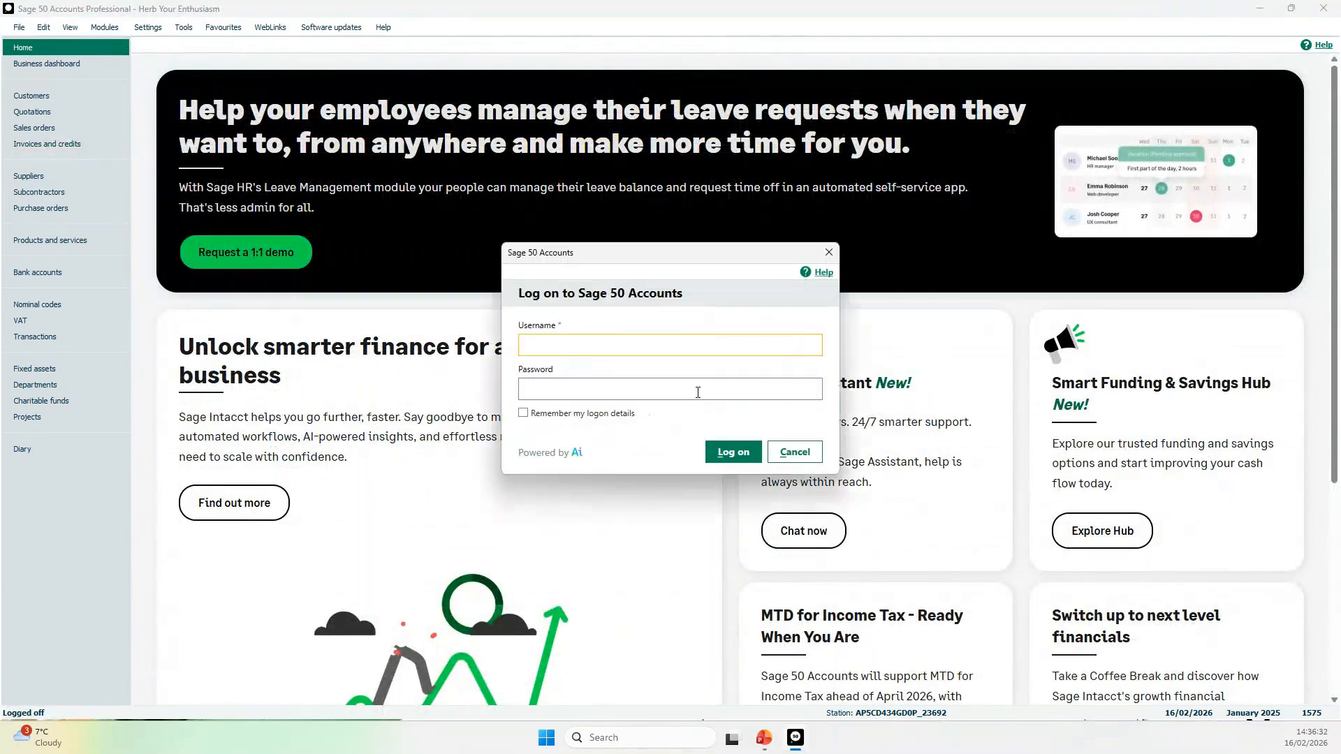
- Log on to the company data as manager with the account password, and go to the start of the invoices and credits list
{"action": "left_click", "coordinate": [569, 347]}
{"action": "type", "text": "manager"}
{"action": "key", "text": "Tab"}
{"action": "type", "text": "•"}
{"action": "key", "text": "Return"}
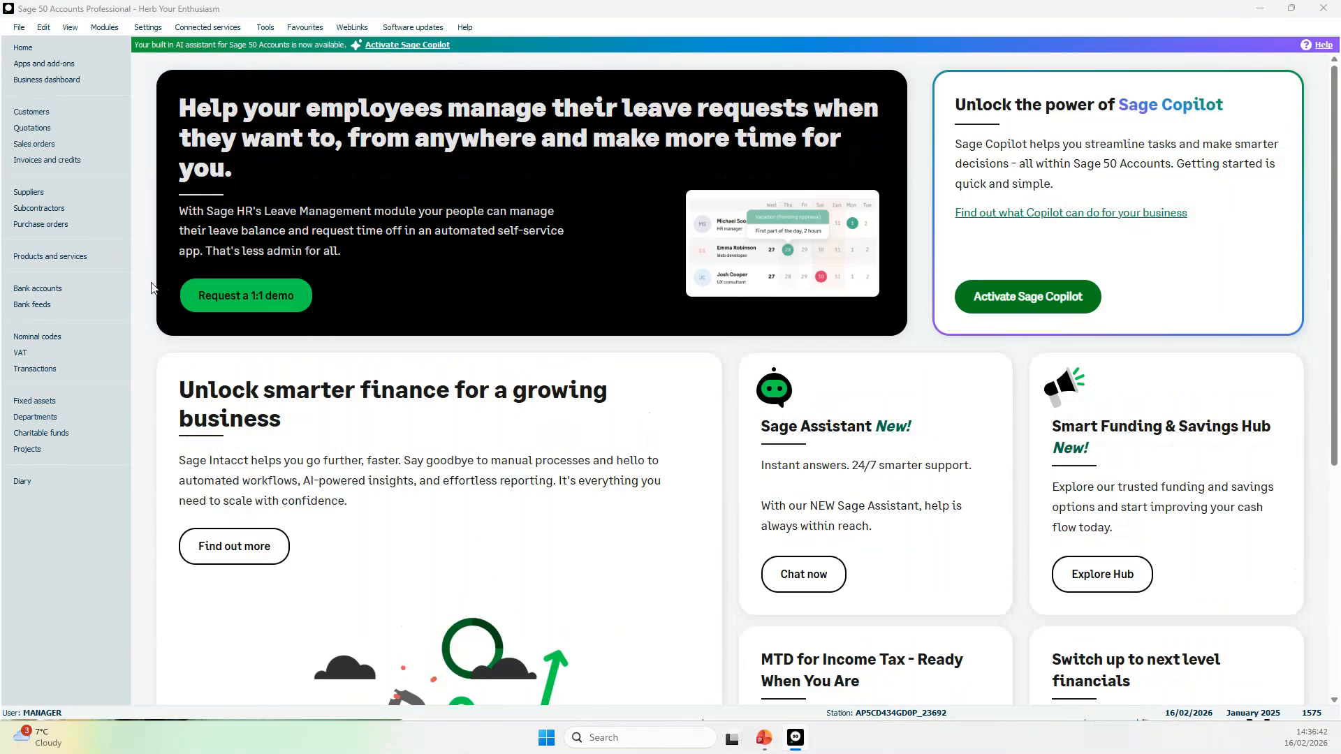
{"action": "left_click", "coordinate": [70, 161]}
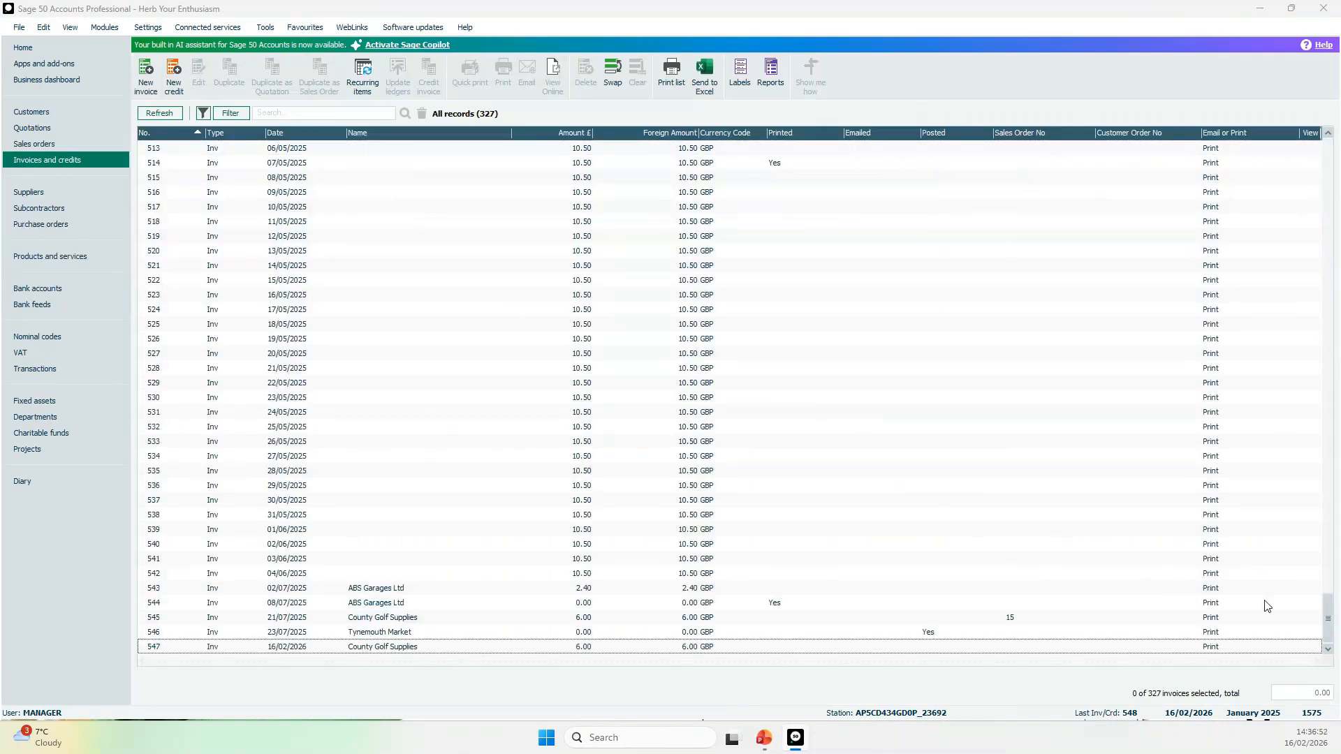
{"action": "left_click_drag", "start_coordinate": [1328, 618], "coordinate": [1330, 150]}
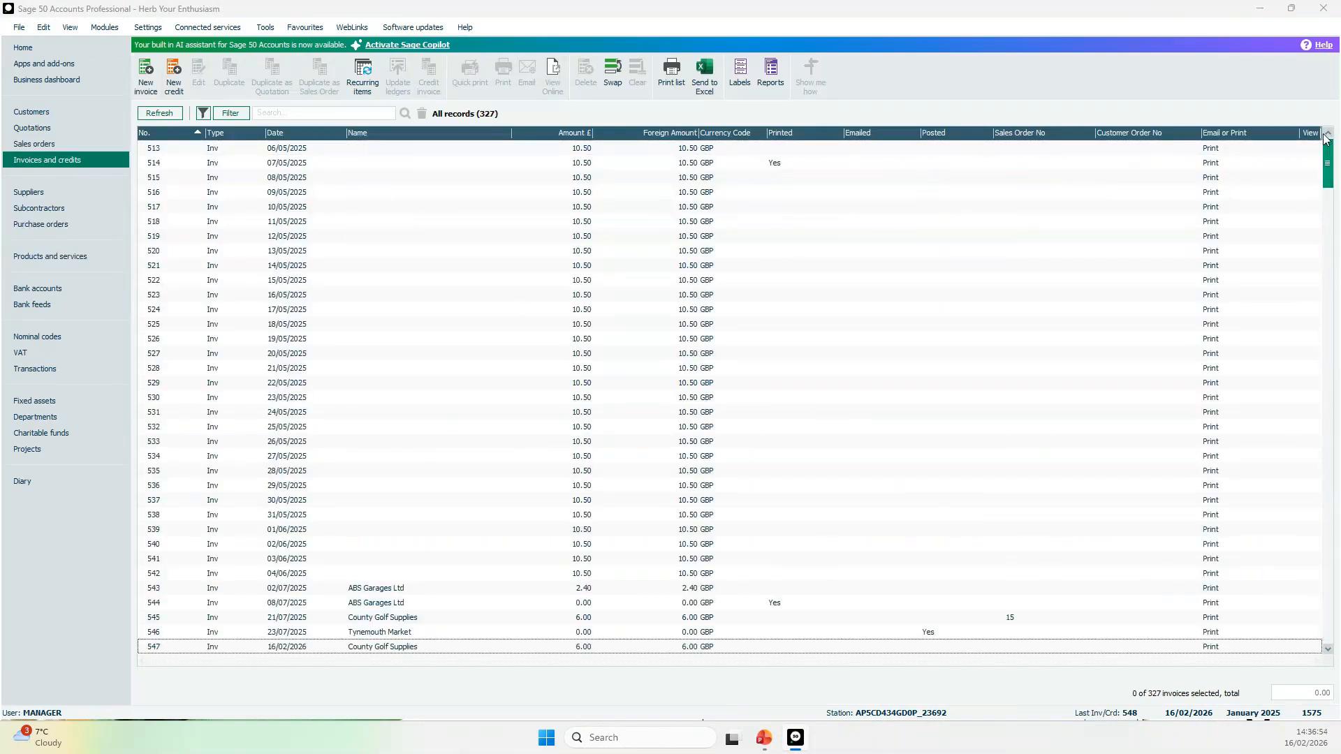